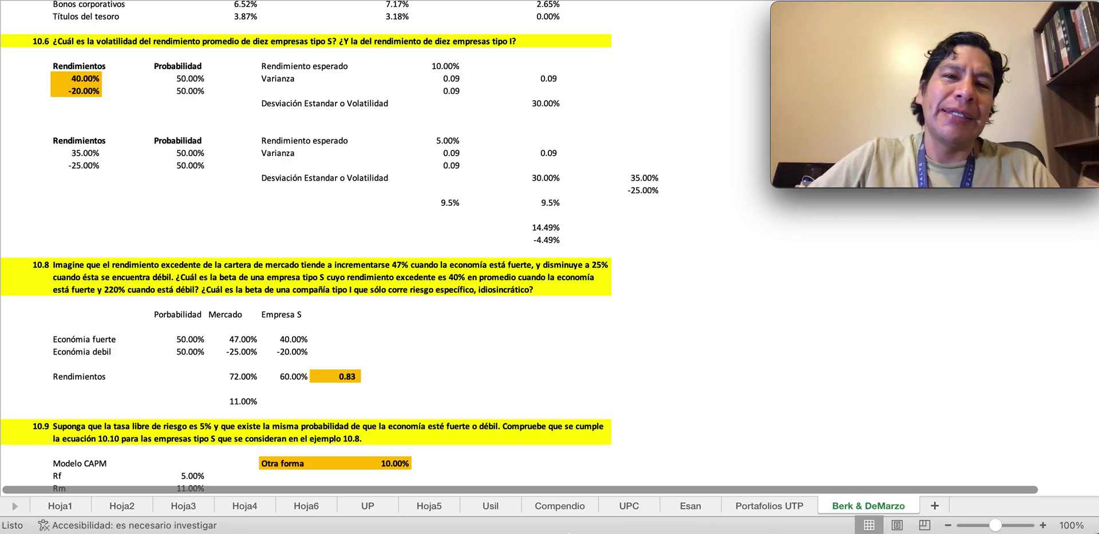
Switch to the corporate finance textbook PDF and show its front cover down to the authors' names
mouse_move(5, 408)
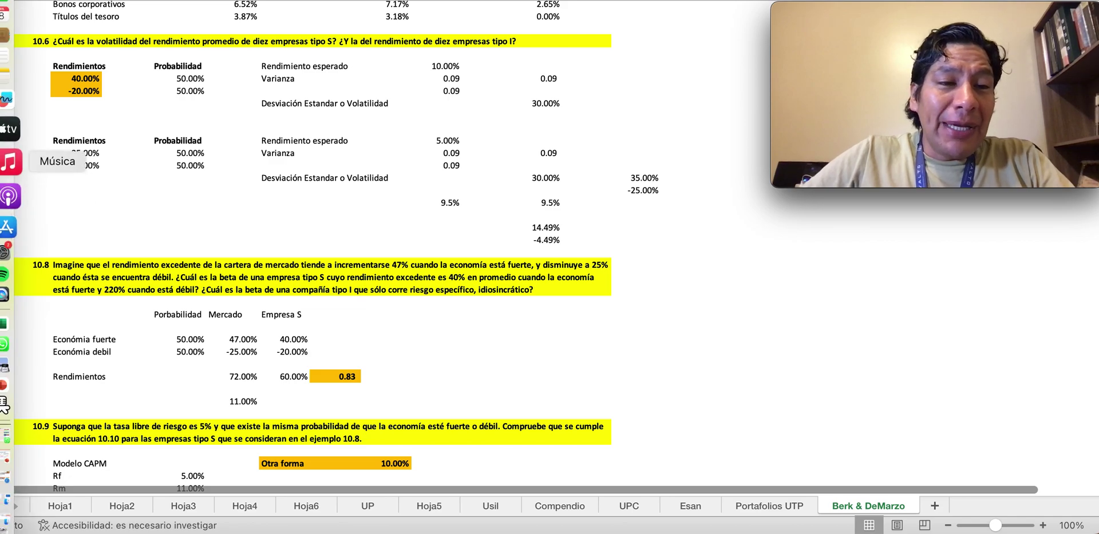
key("super+Tab")
key("super+Tab")
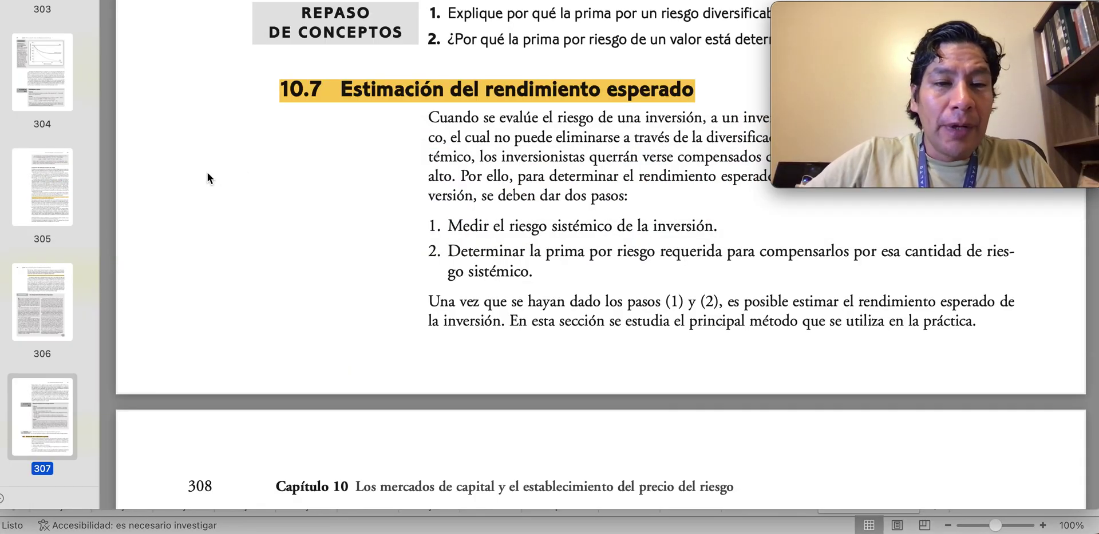
scroll(45, 162, "up", 3)
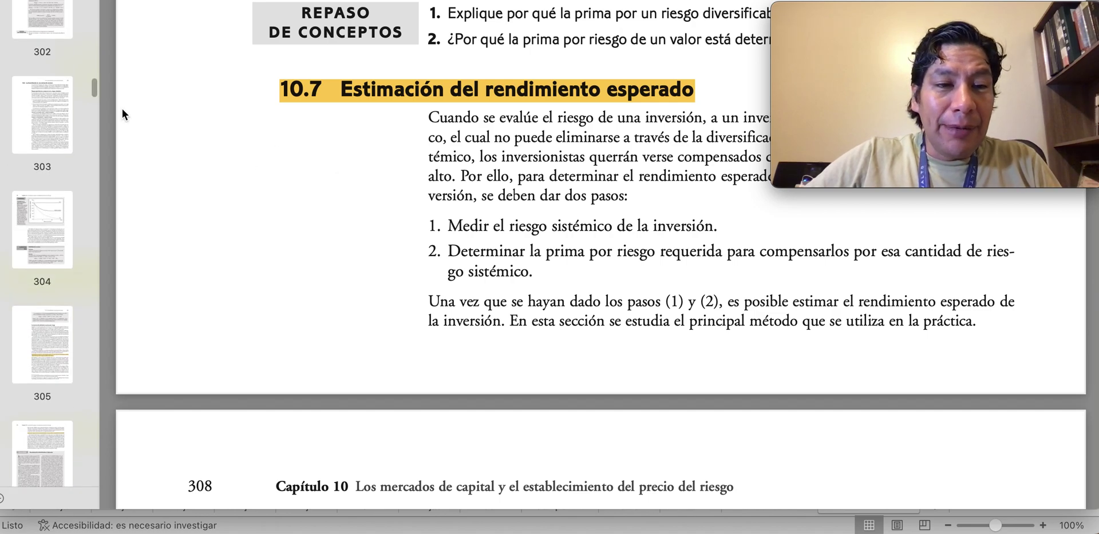
left_click_drag(95, 89, 94, 0)
left_click(41, 9)
scroll(401, 172, "down", 5)
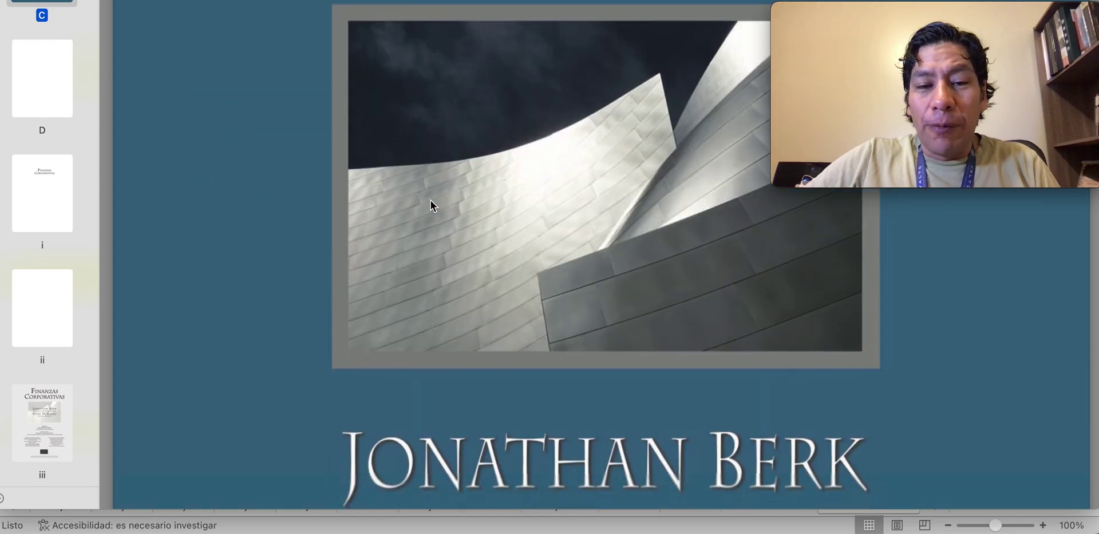
scroll(431, 200, "down", 3)
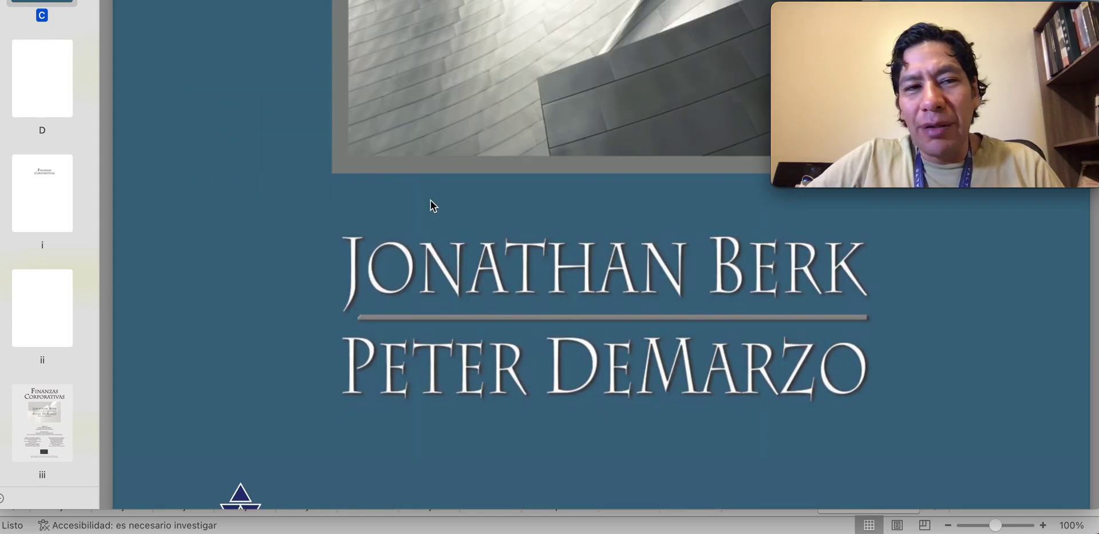
Find the "Resumen de contenido" page and follow its Capítulo 10 entry to the chapter's opening page
left_click(25, 173)
key("Down")
key("Down")
key("Down")
key("Down")
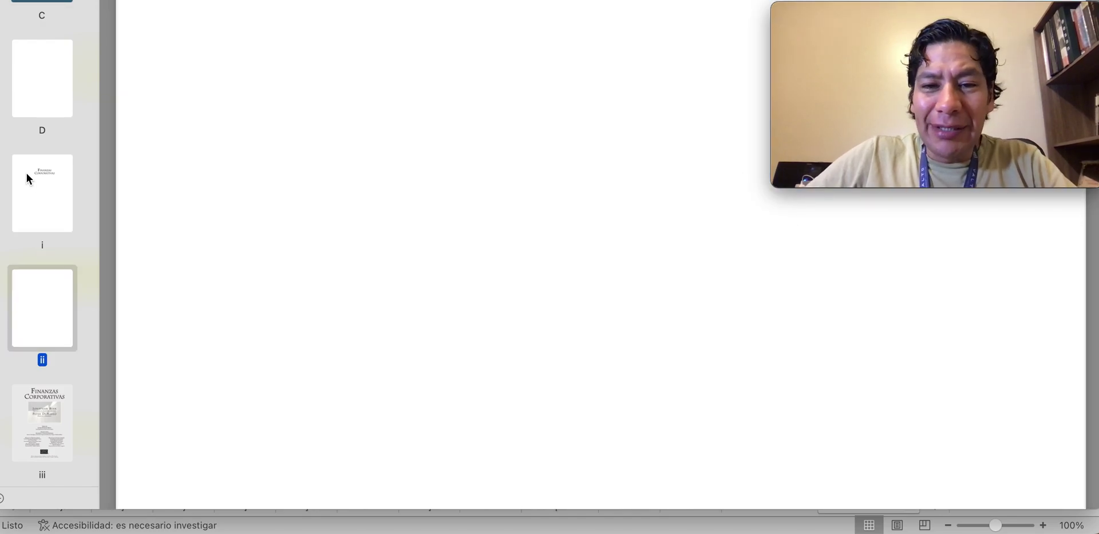
key("Down")
key("Down")
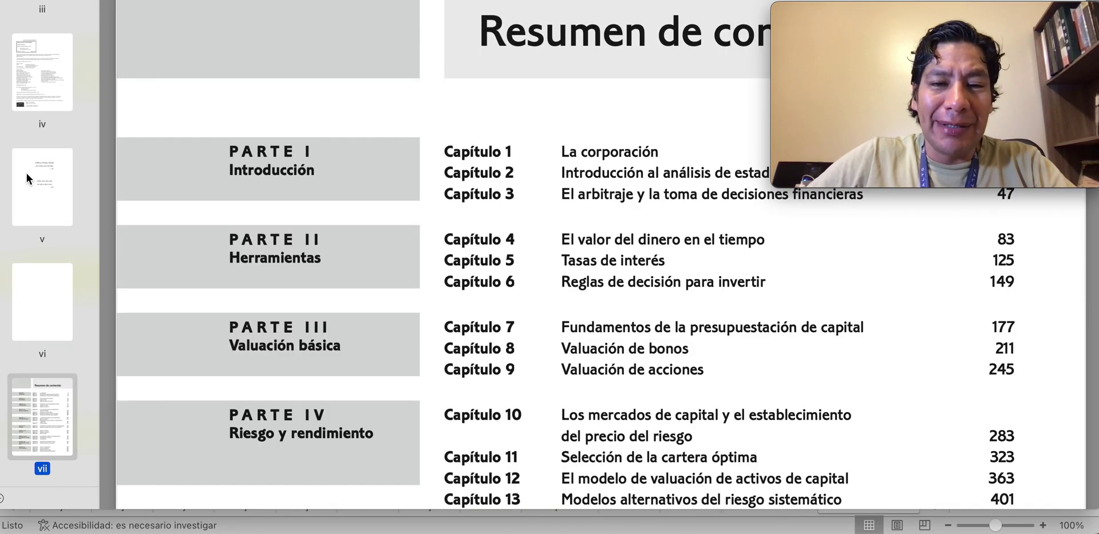
left_click(623, 419)
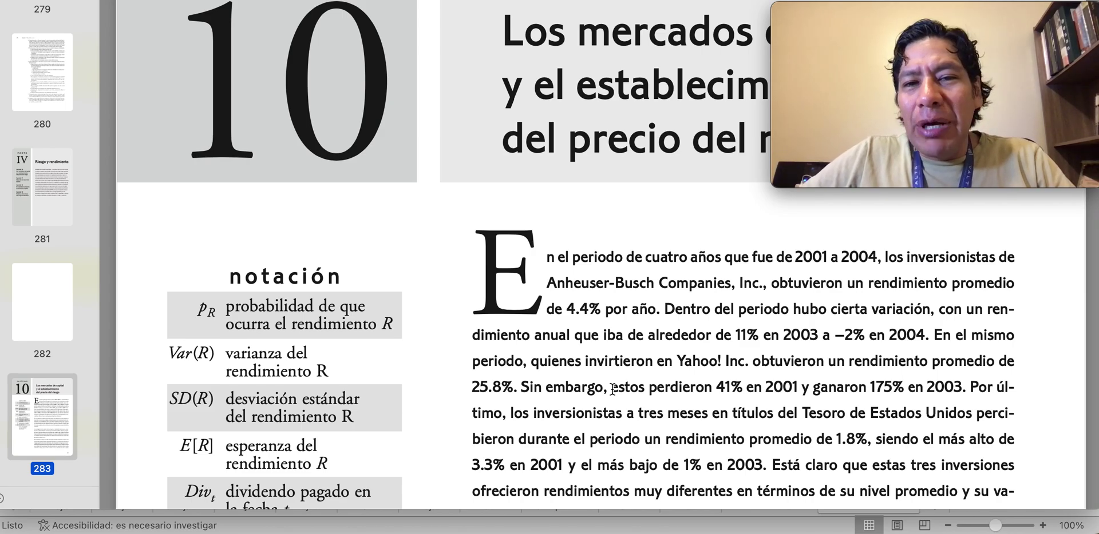
Look through chapter 10 from its title page and notation list, past the probability distribution and realized returns sections, to section 10.5
scroll(619, 330, "up", 3)
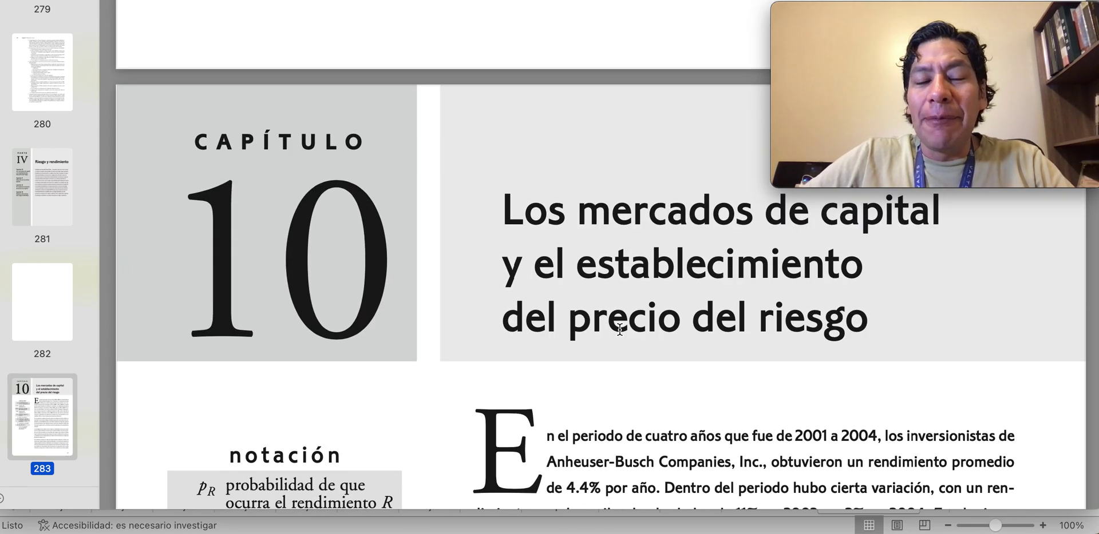
scroll(619, 330, "up", 1)
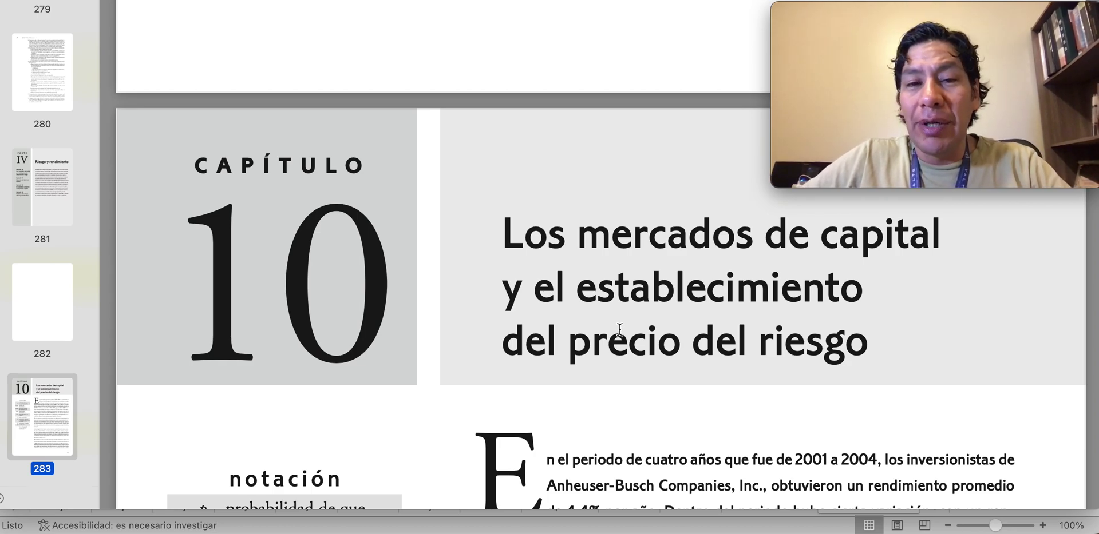
scroll(551, 351, "down", 6)
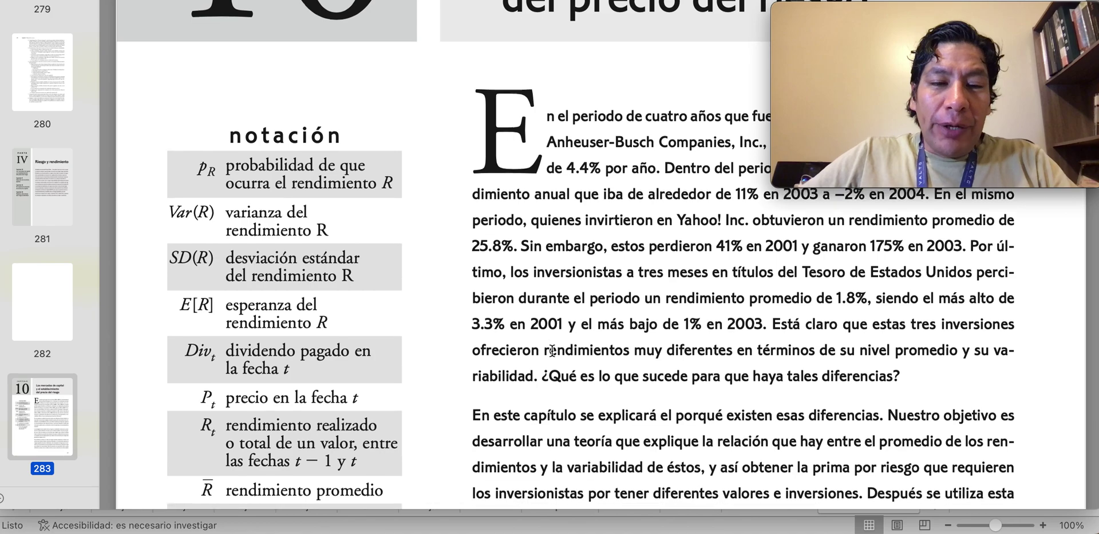
scroll(552, 351, "down", 20)
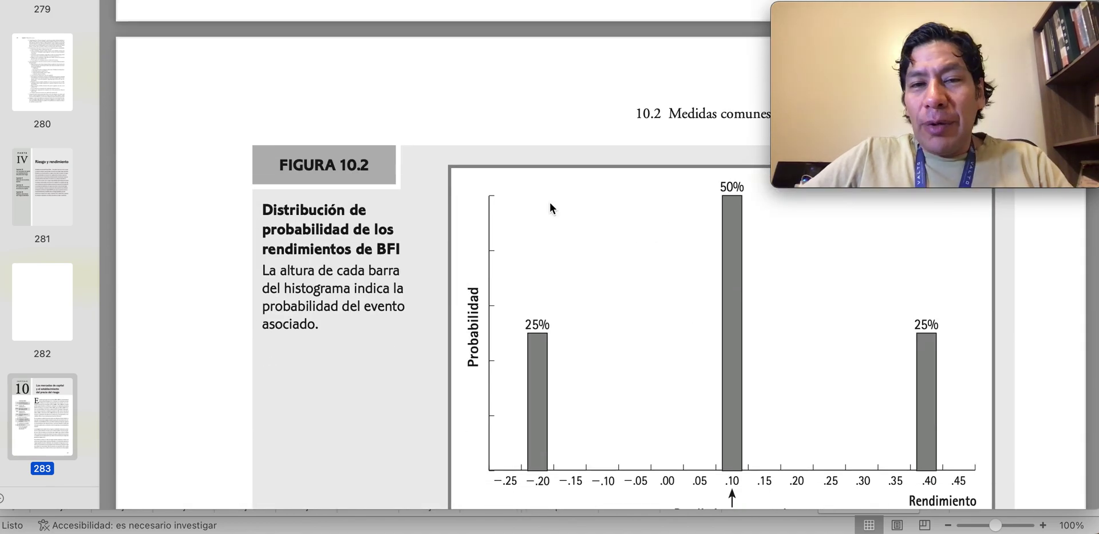
scroll(549, 203, "down", 20)
scroll(455, 484, "down", 20)
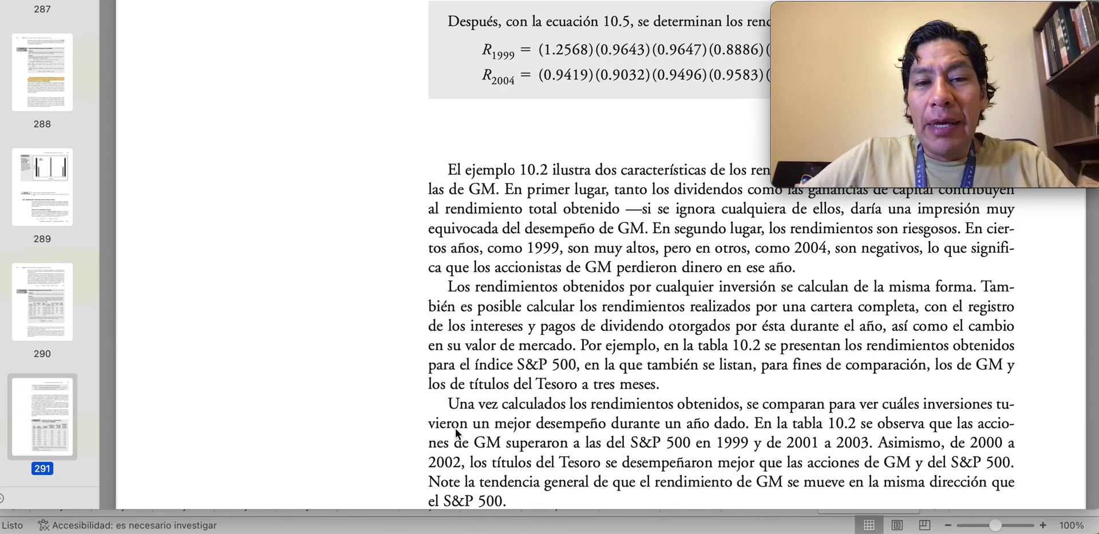
scroll(455, 428, "down", 15)
scroll(454, 428, "down", 20)
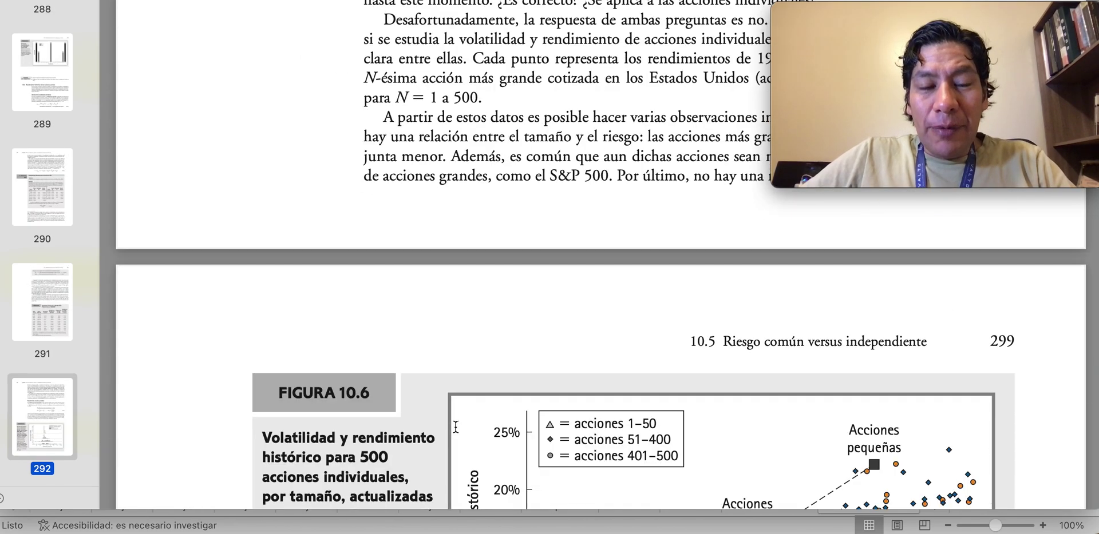
Examine the pages on common versus independent risk, Ejemplo 10.5, and "La ausencia de arbitraje y la prima por riesgo"
scroll(455, 428, "down", 15)
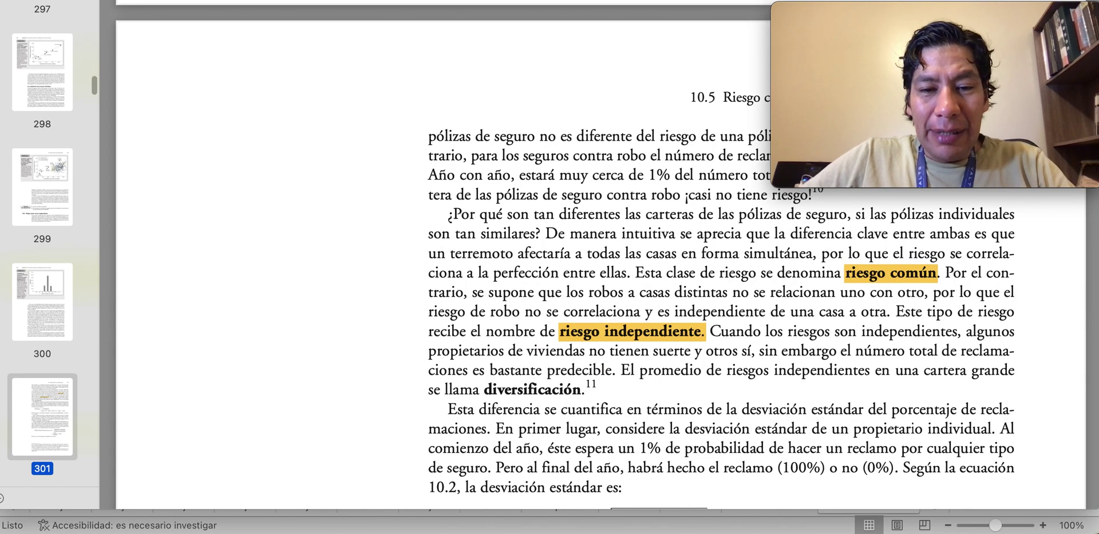
scroll(543, 254, "down", 15)
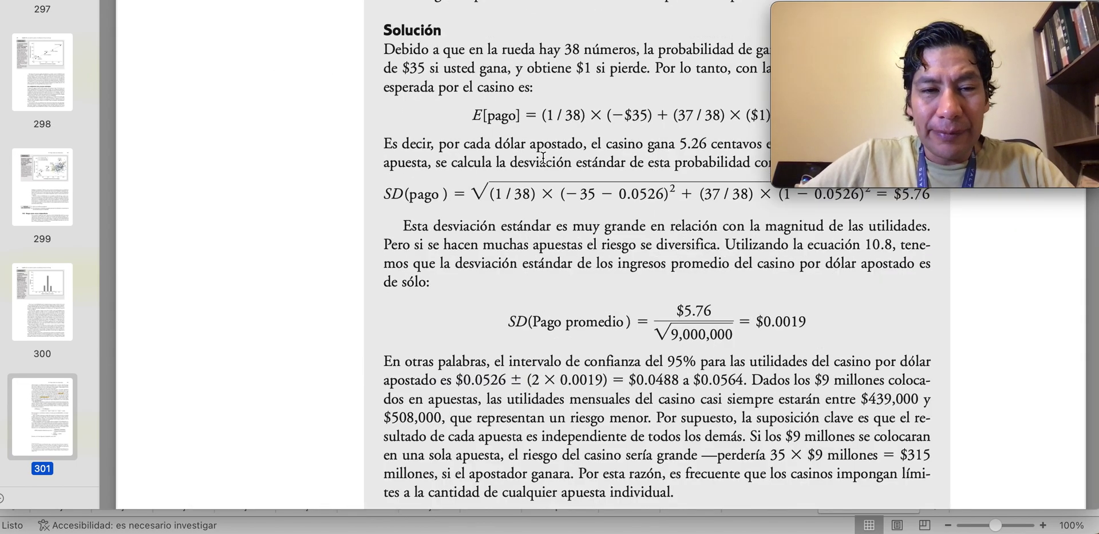
scroll(542, 154, "up", 5)
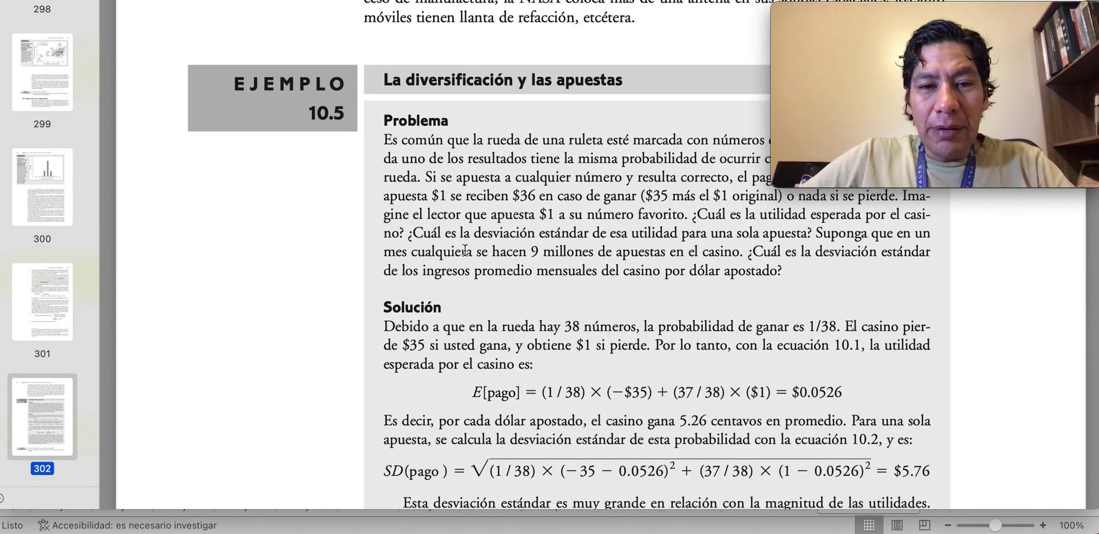
scroll(464, 250, "down", 15)
scroll(464, 249, "down", 20)
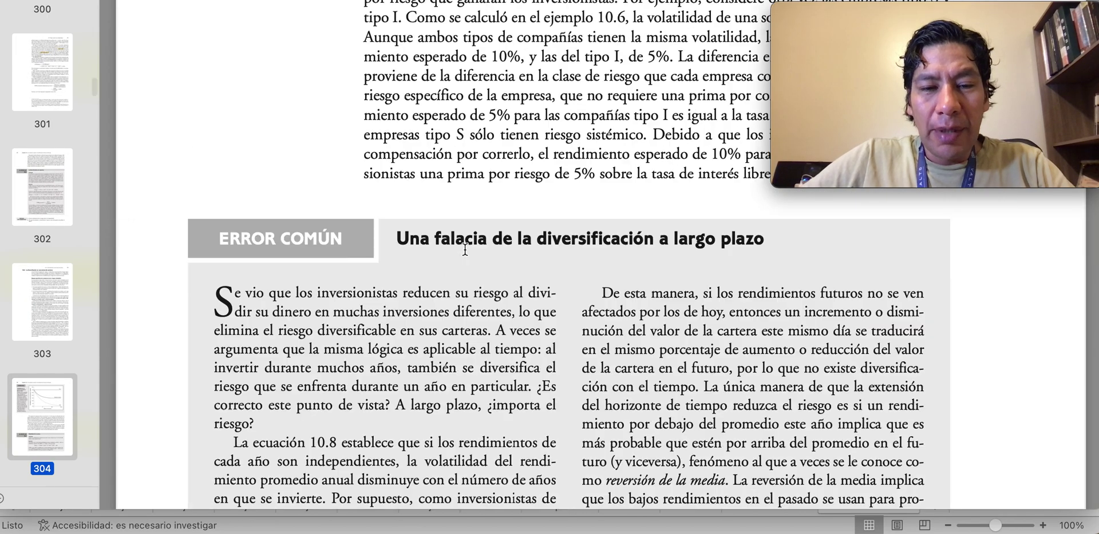
scroll(465, 249, "up", 10)
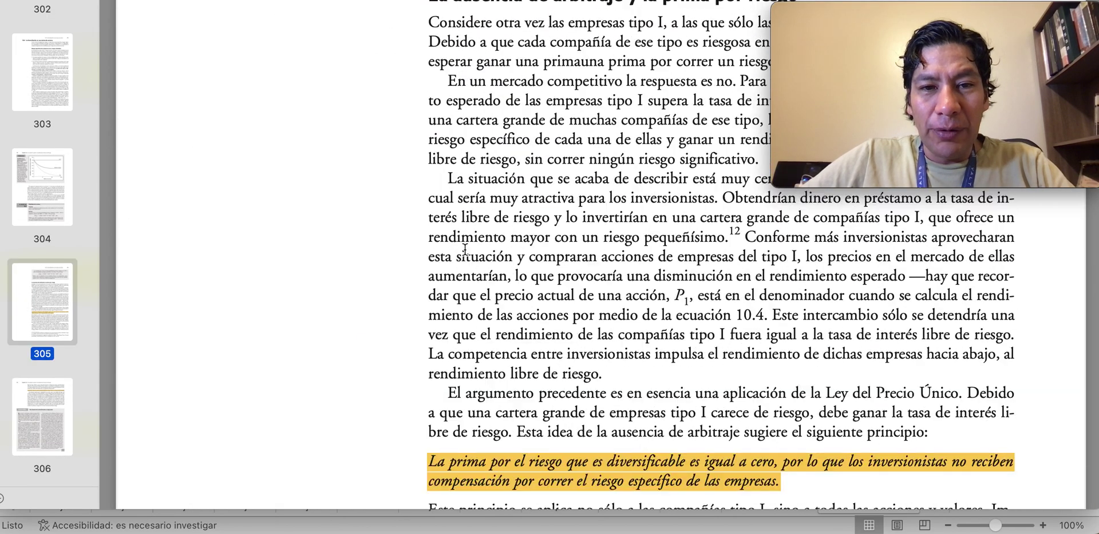
scroll(465, 249, "down", 8)
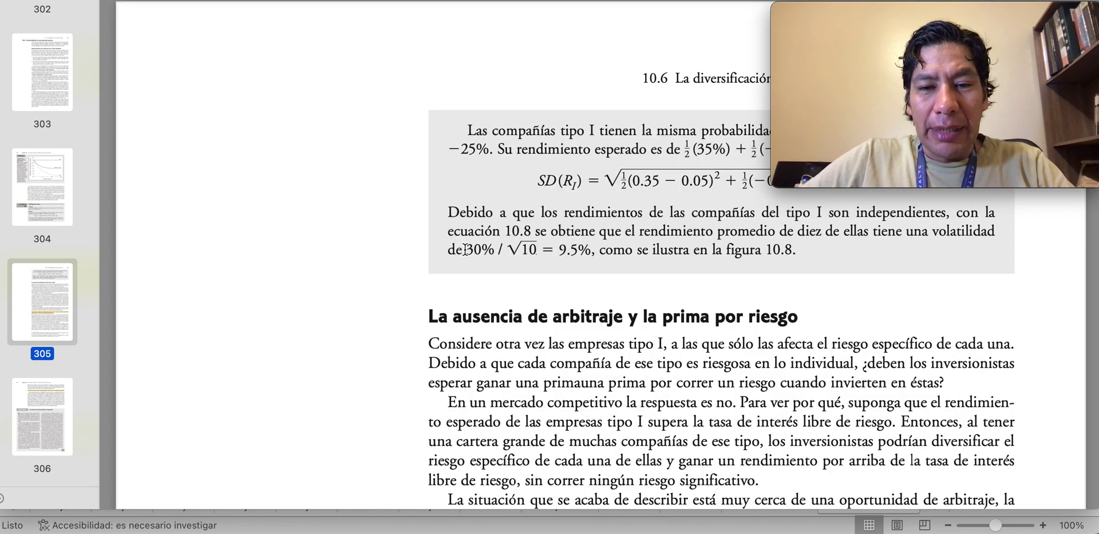
scroll(465, 249, "up", 1)
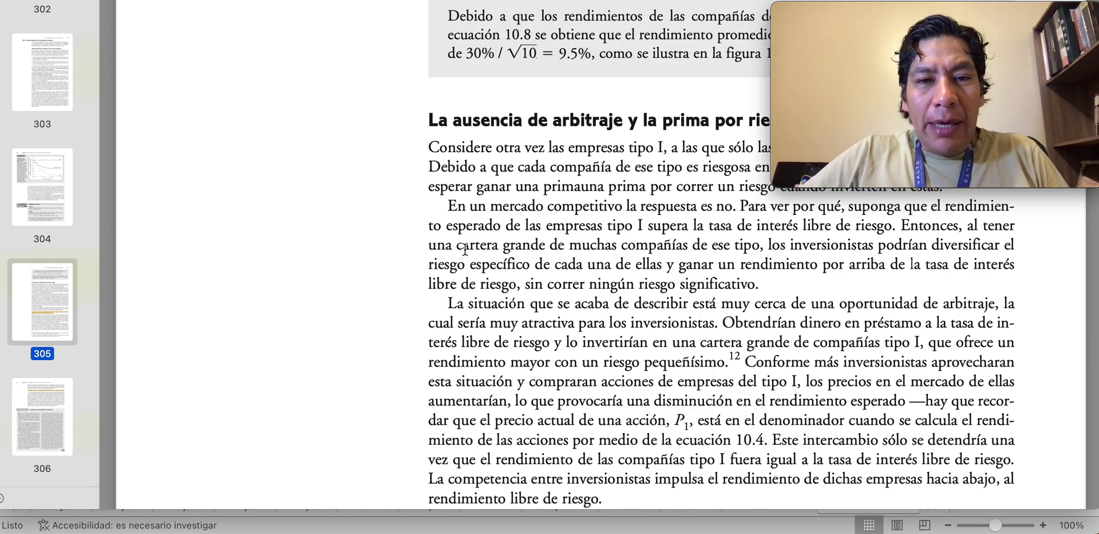
Switch back to the Excel workbook and review the first exercises on the Berk & DeMarzo sheet, including 10.1's expected return and volatility
key("super+Tab")
key("super+Tab")
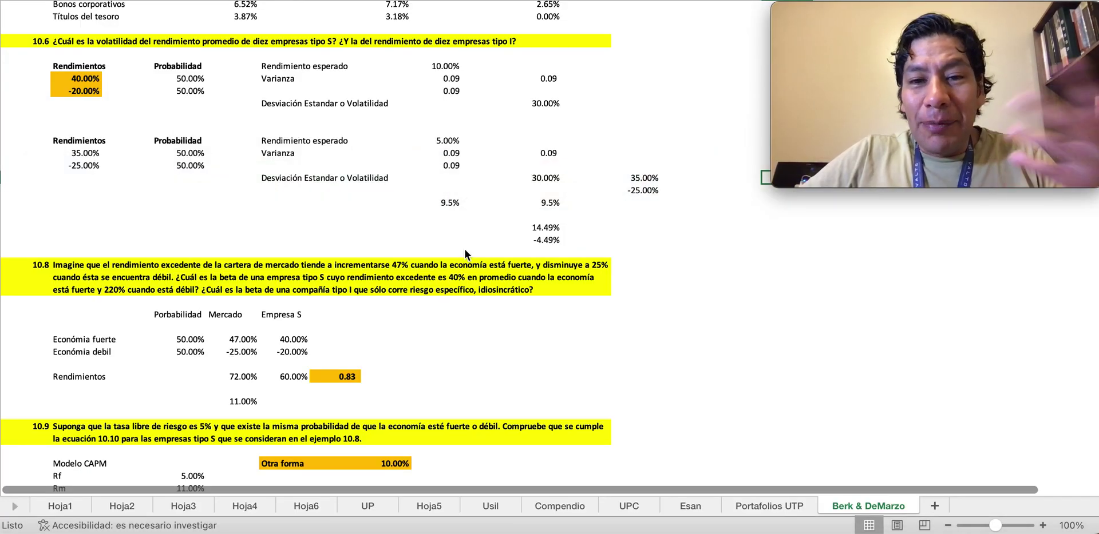
scroll(747, 314, "up", 4)
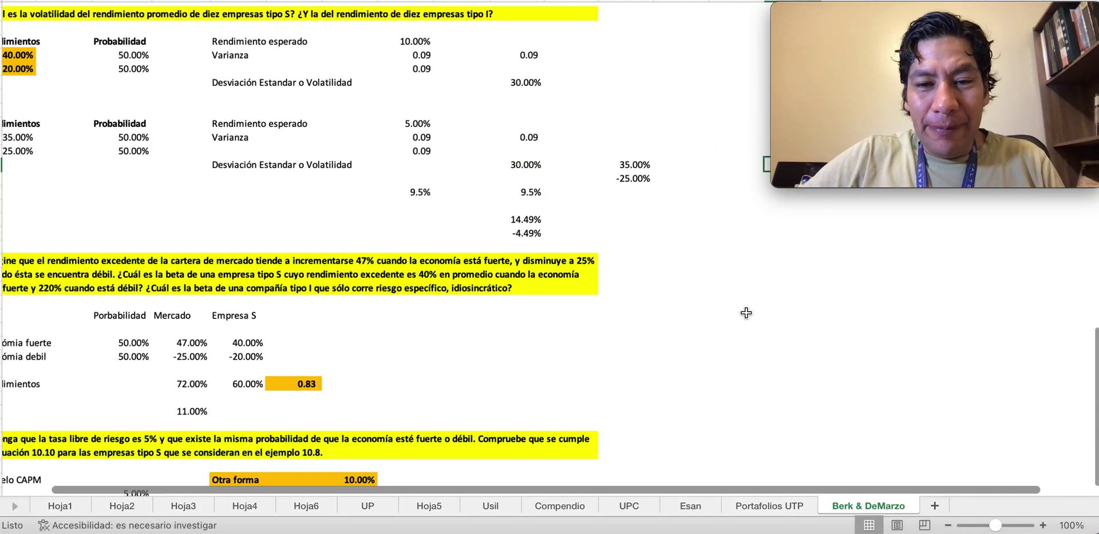
scroll(746, 314, "up", 10)
scroll(746, 319, "up", 10)
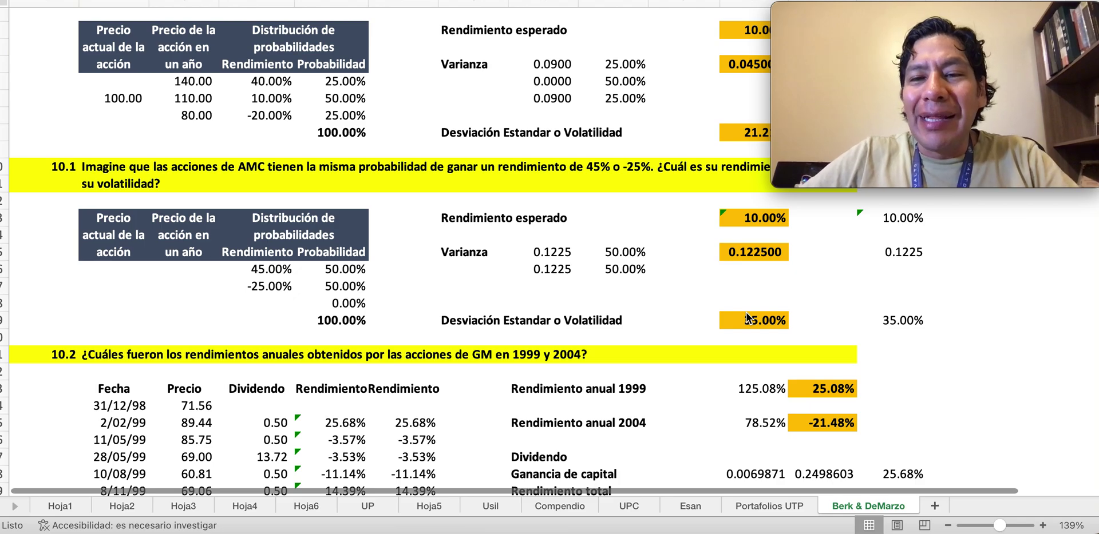
scroll(645, 335, "right", 3)
scroll(644, 335, "left", 3)
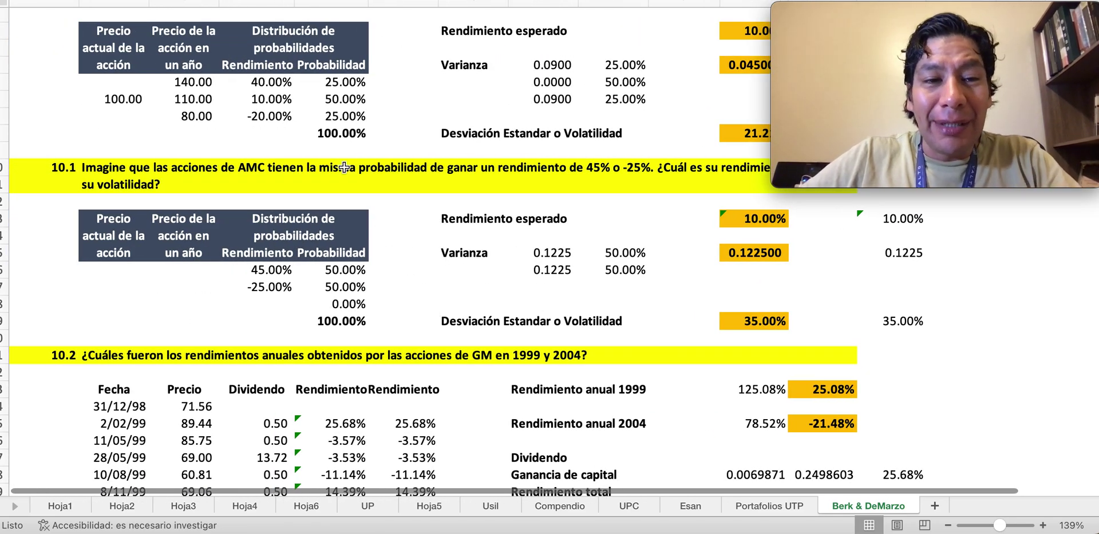
scroll(423, 174, "right", 3)
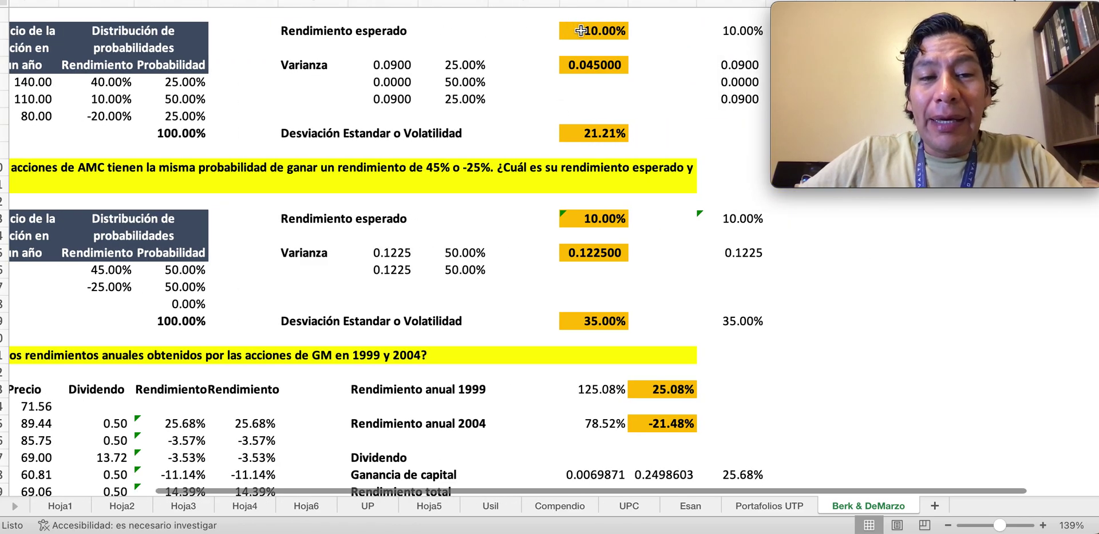
Inspect the formula of the first exercise's "Rendimiento esperado" cell and leave it without editing
left_click(589, 33)
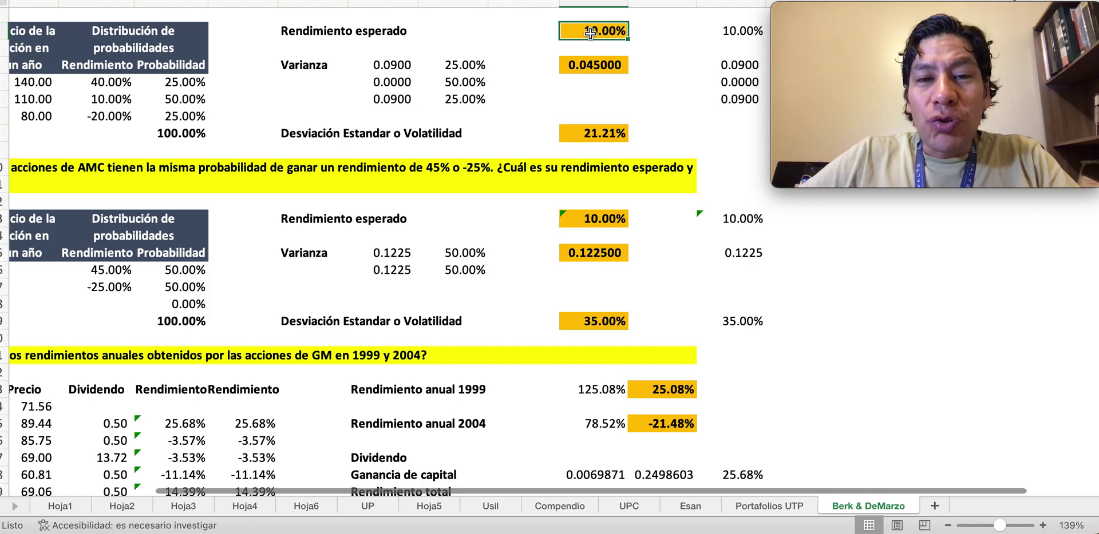
scroll(589, 32, "left", 3)
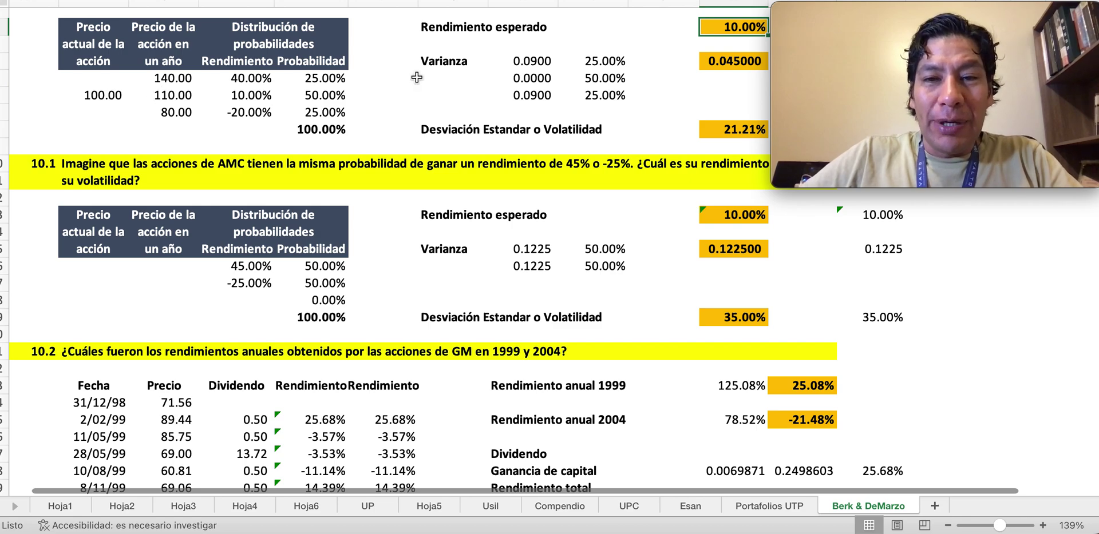
double_click(715, 27)
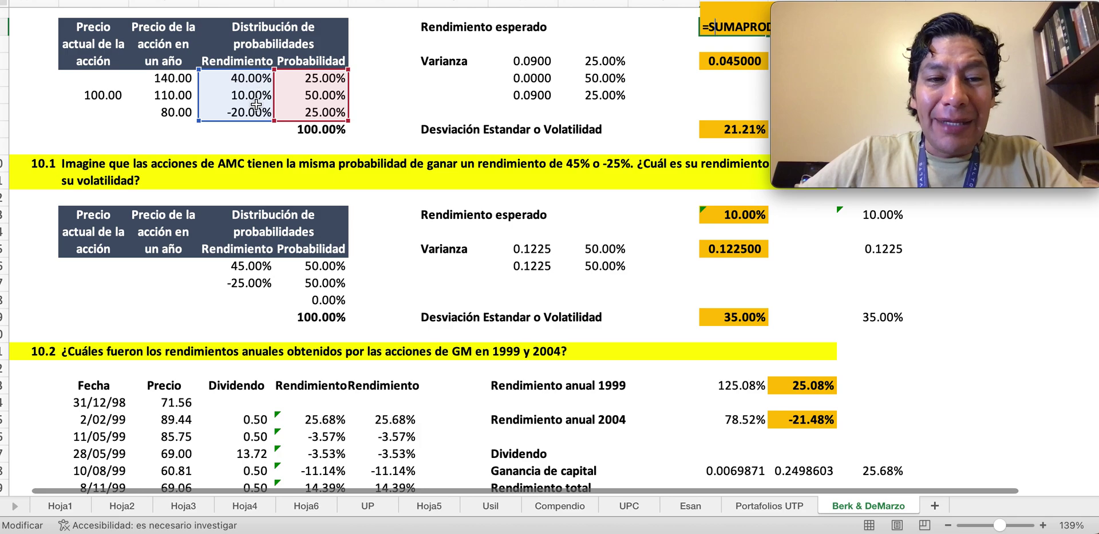
key("Escape")
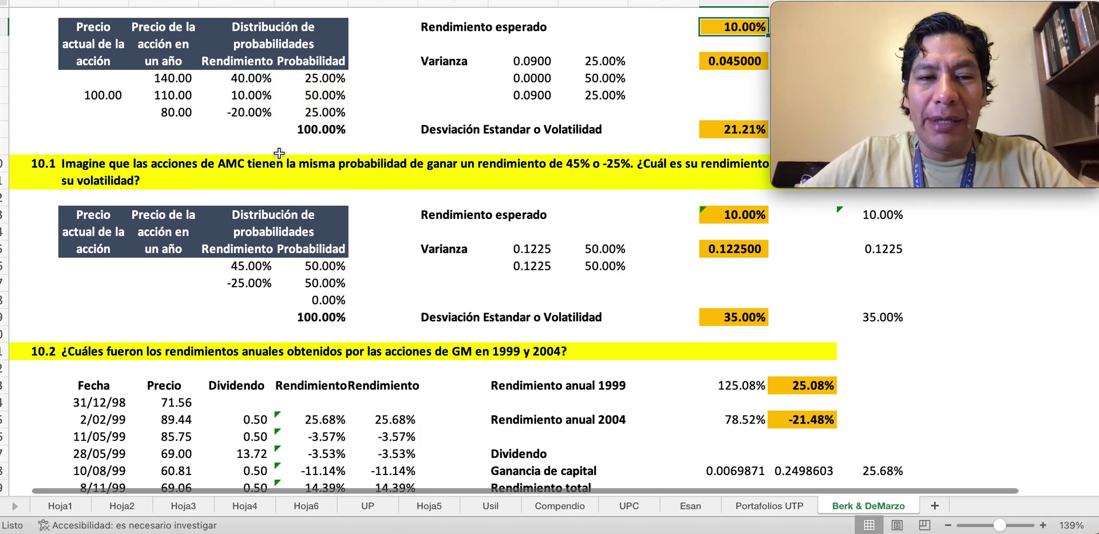
Enter the numbers 1, 2 and 3 in consecutive cells of one column in the empty area of exercise 10.2
scroll(397, 197, "down", 5)
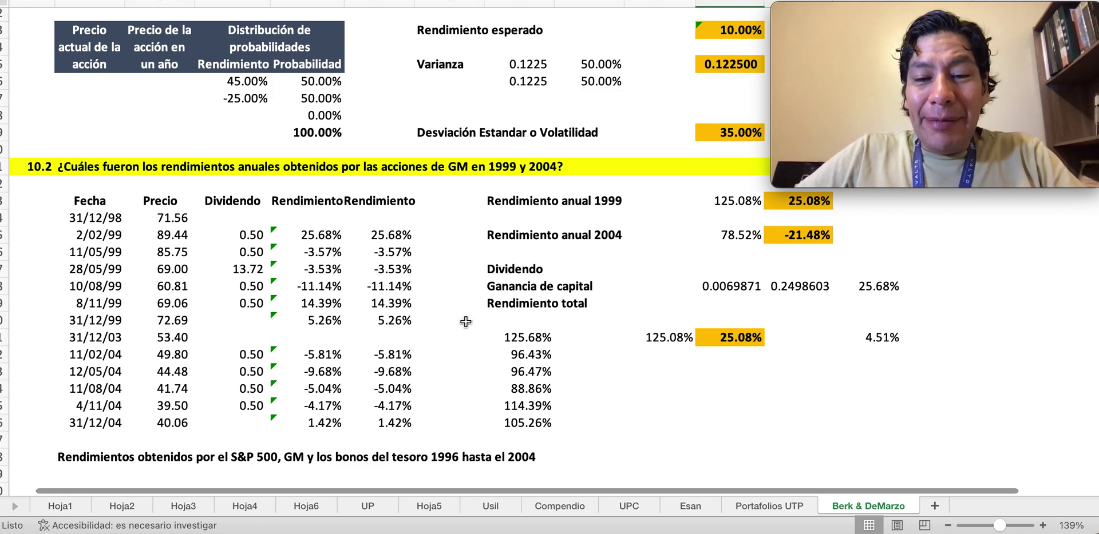
left_click(742, 387)
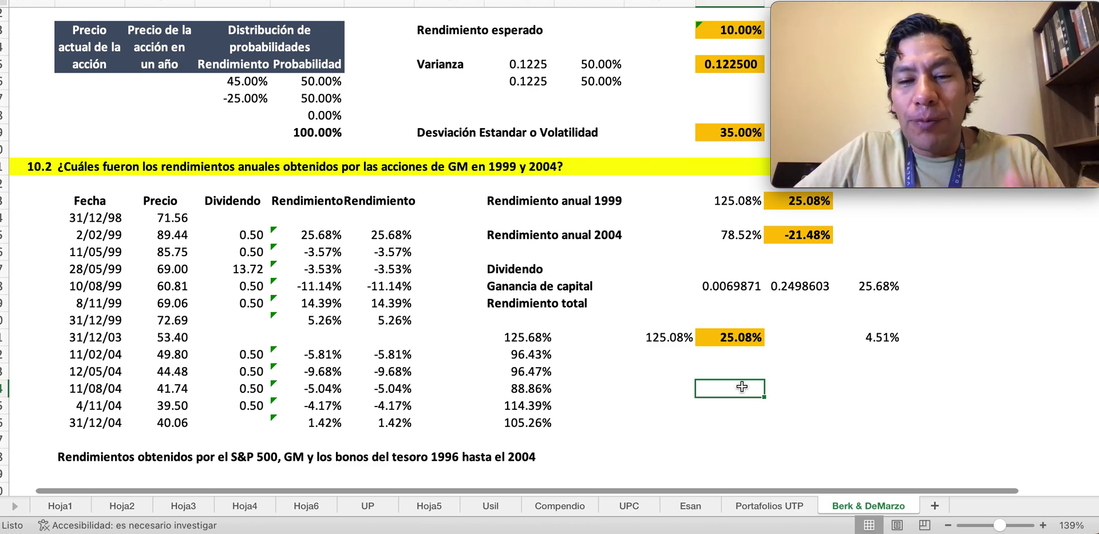
type("1")
key("Return")
type("2")
key("Return")
type("3")
Label number 1 of the exercise 10.2 notes "Ganancias de capital" and number 2 "Dividendo"
key("Up")
key("Up")
key("Right")
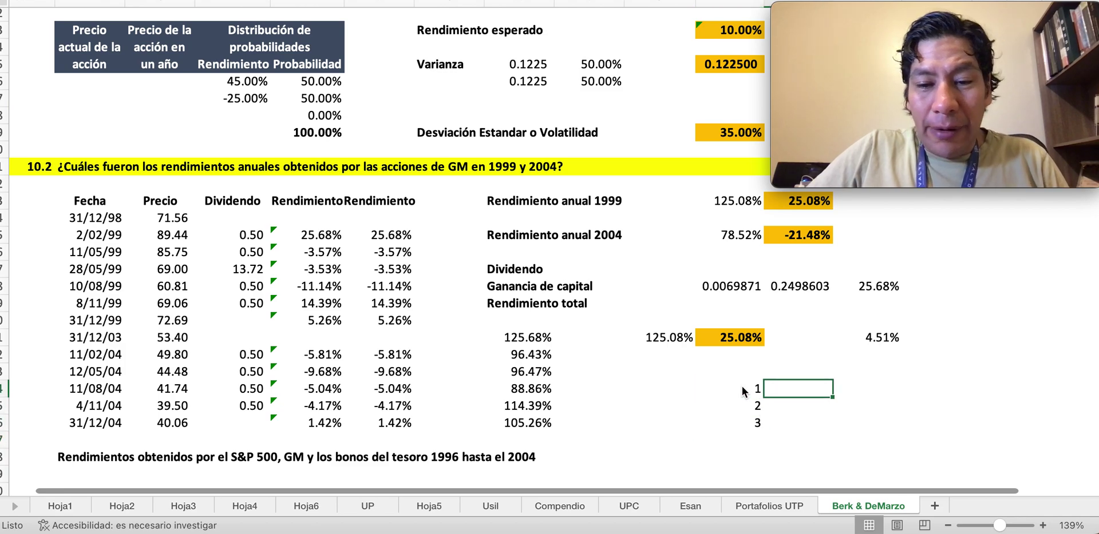
type("nanci")
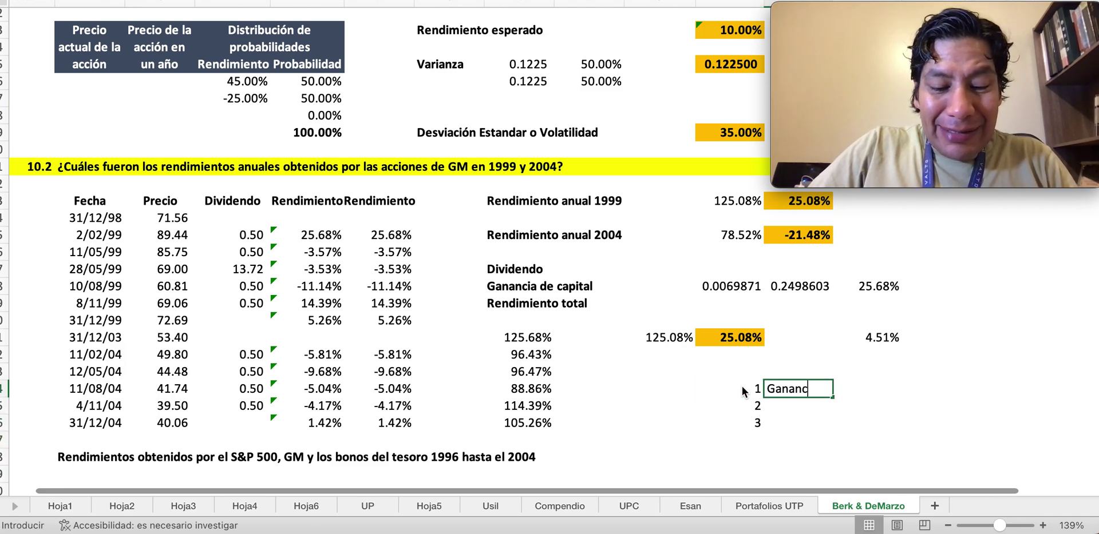
key("BackSpace")
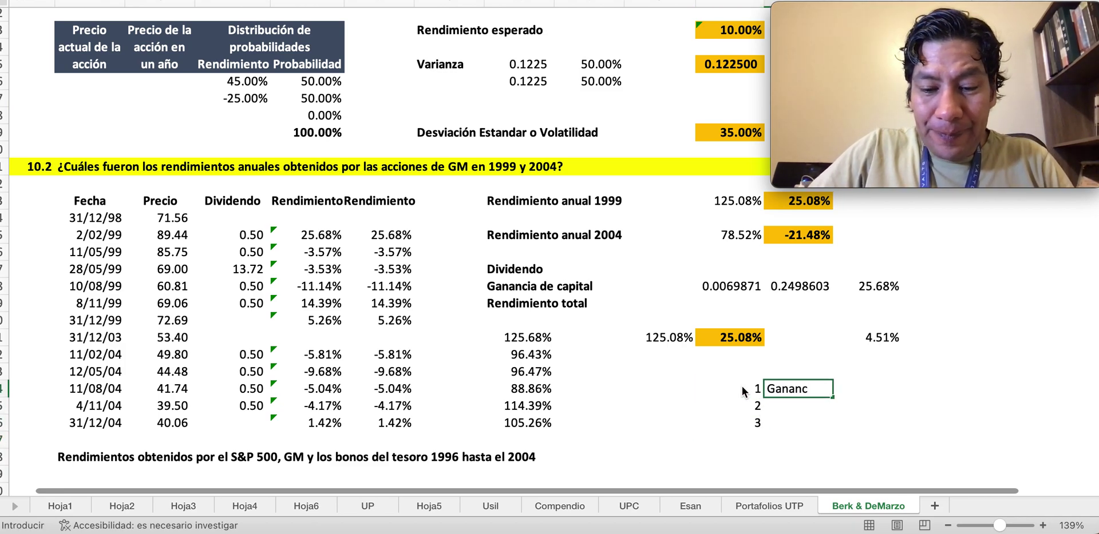
type("ias de ca")
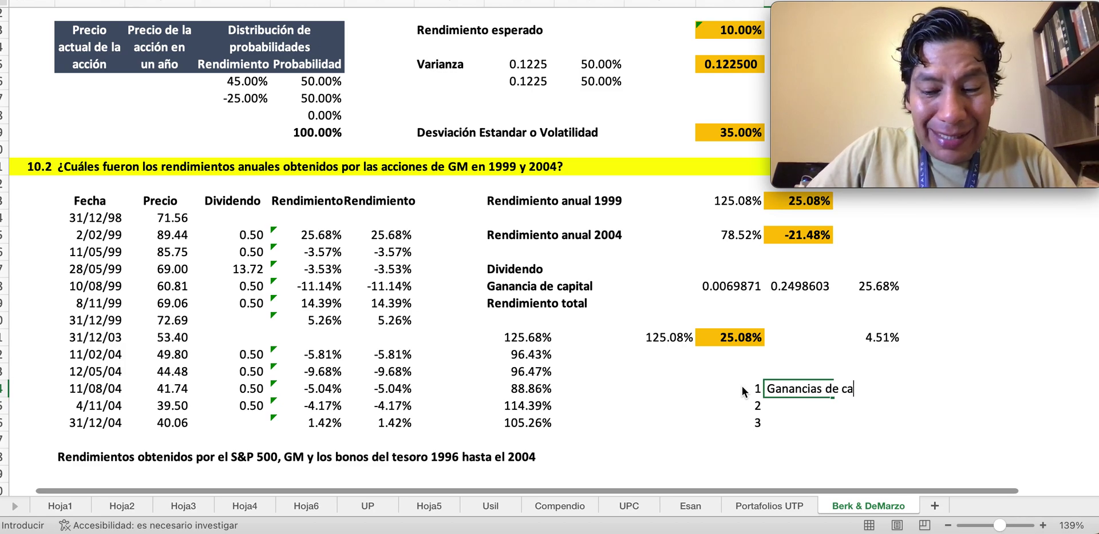
type("pital")
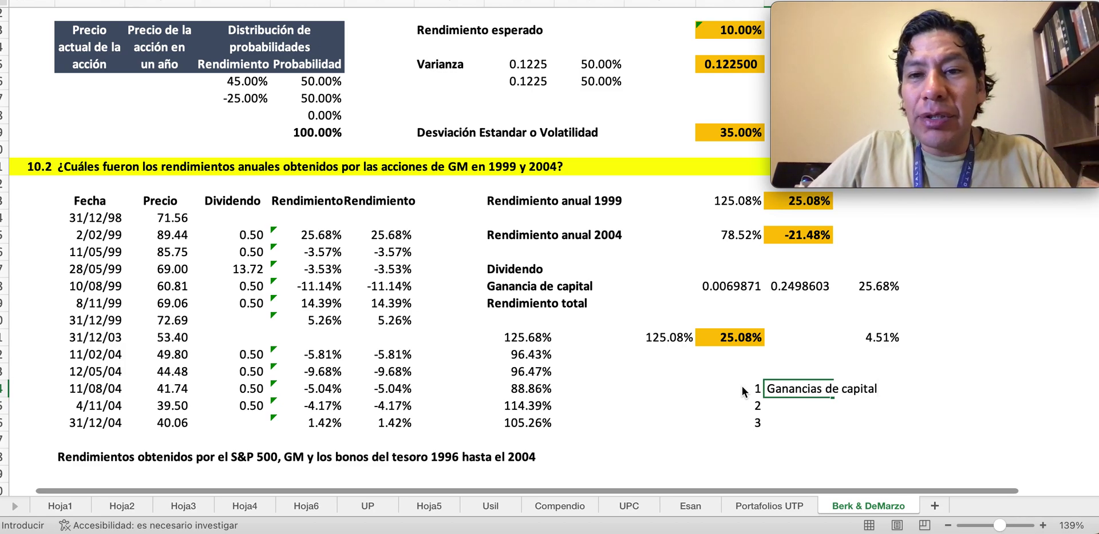
key("Return")
type("Div")
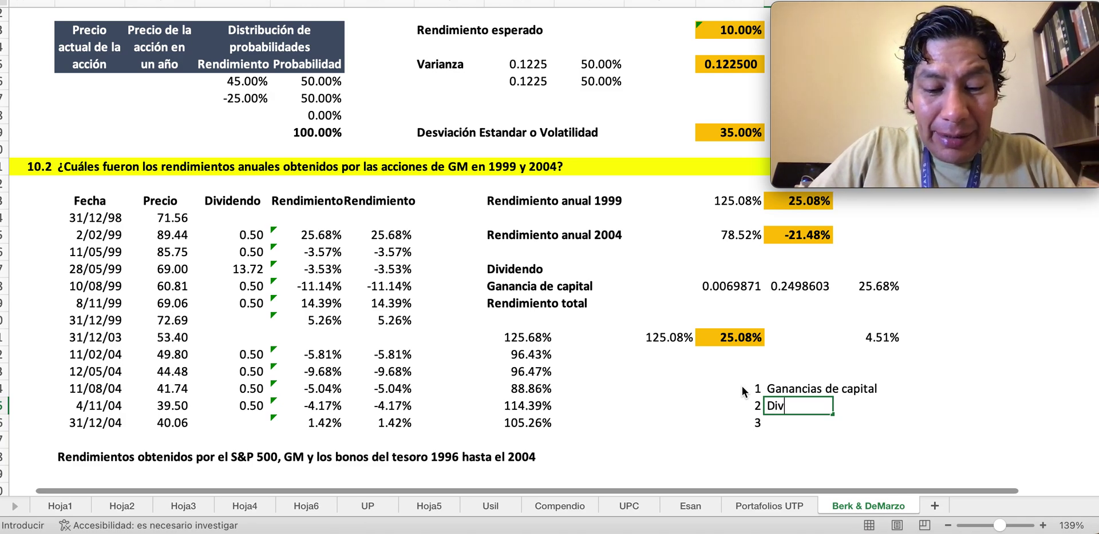
type("idendo")
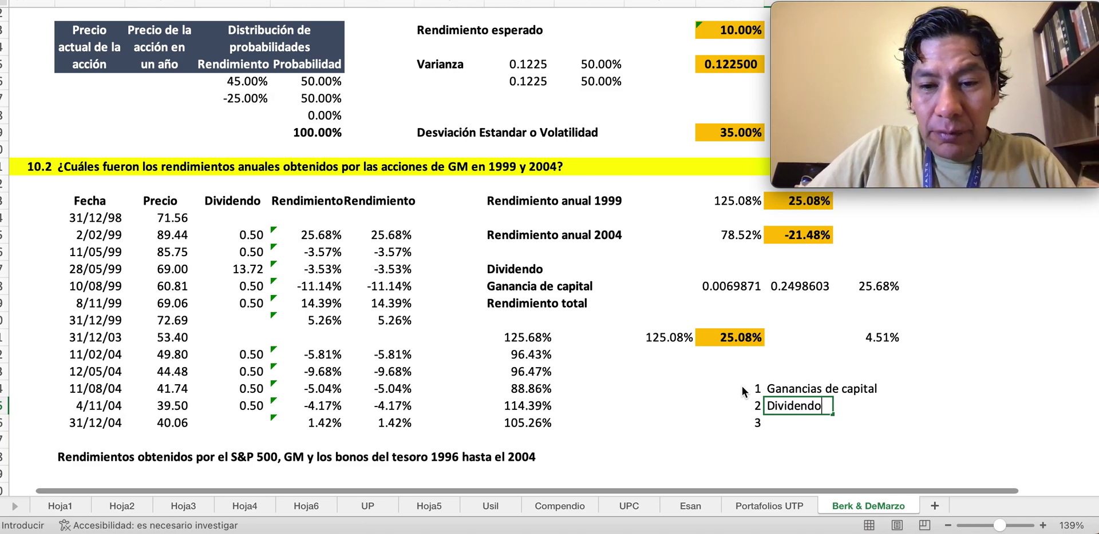
key("Tab")
Calculate the capital gain beside "Ganancias de capital" from the 31/12/03 and 11/02/04 prices with =(C32-C31)/C31
key("Right")
key("Up")
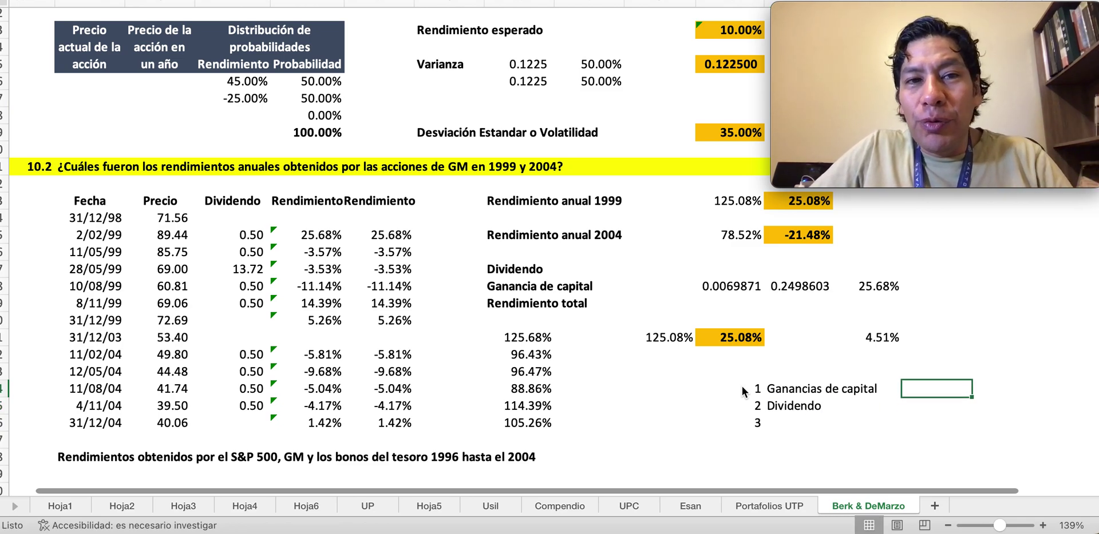
type("=")
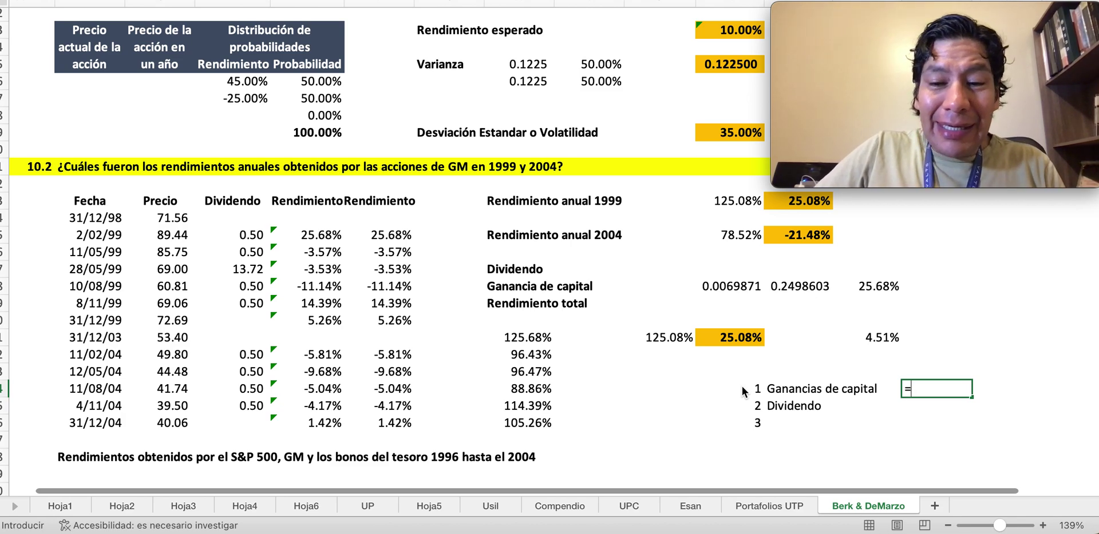
type("(")
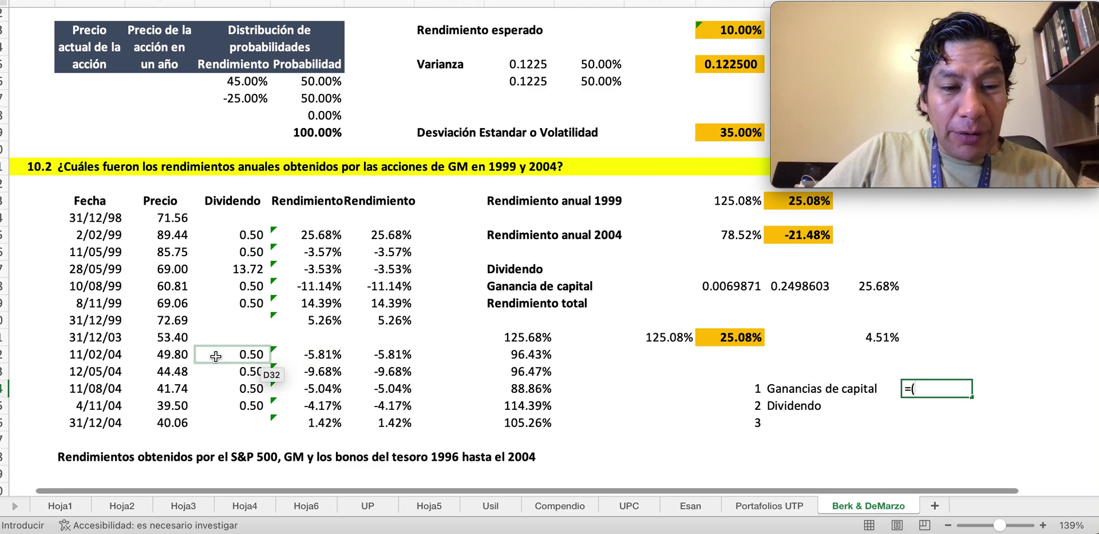
left_click(174, 356)
type("-")
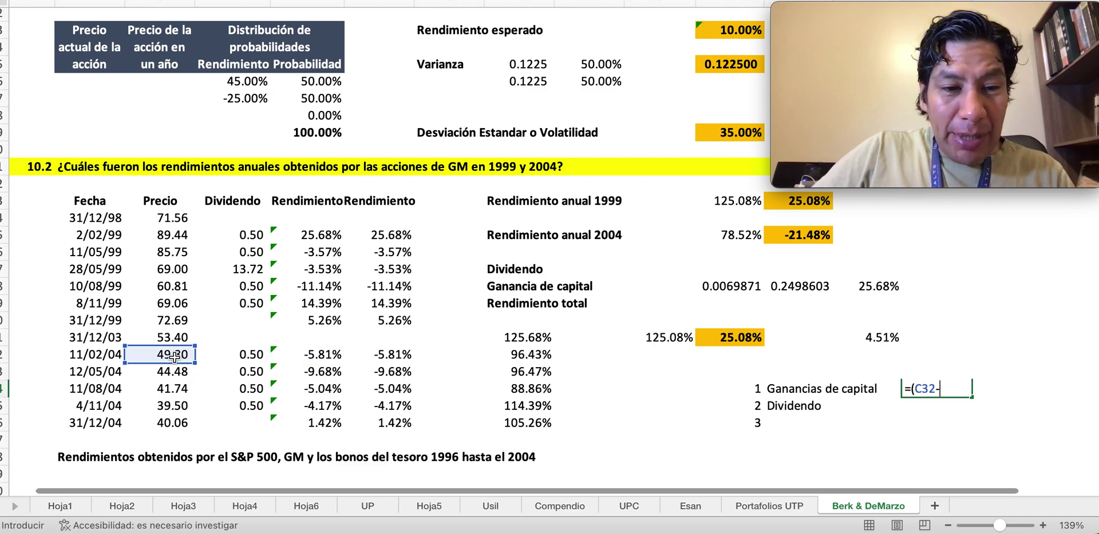
left_click(164, 339)
type(")")
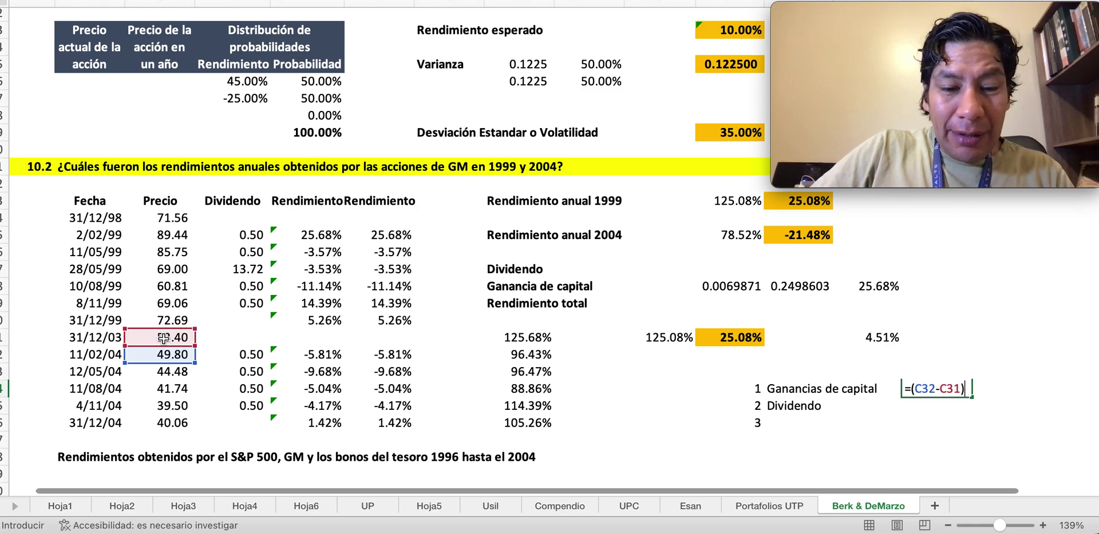
type("/")
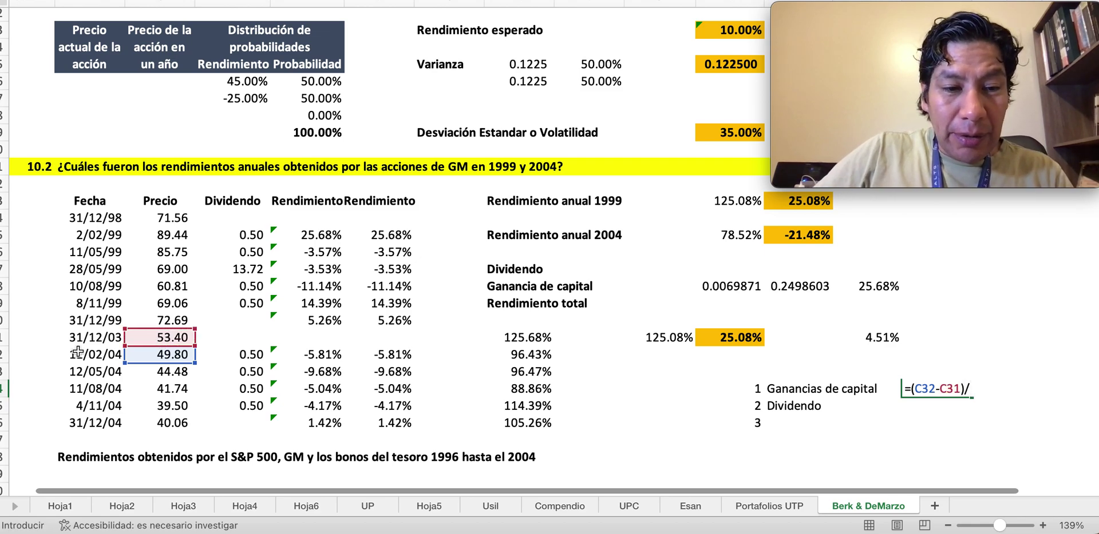
left_click(149, 343)
key("Return")
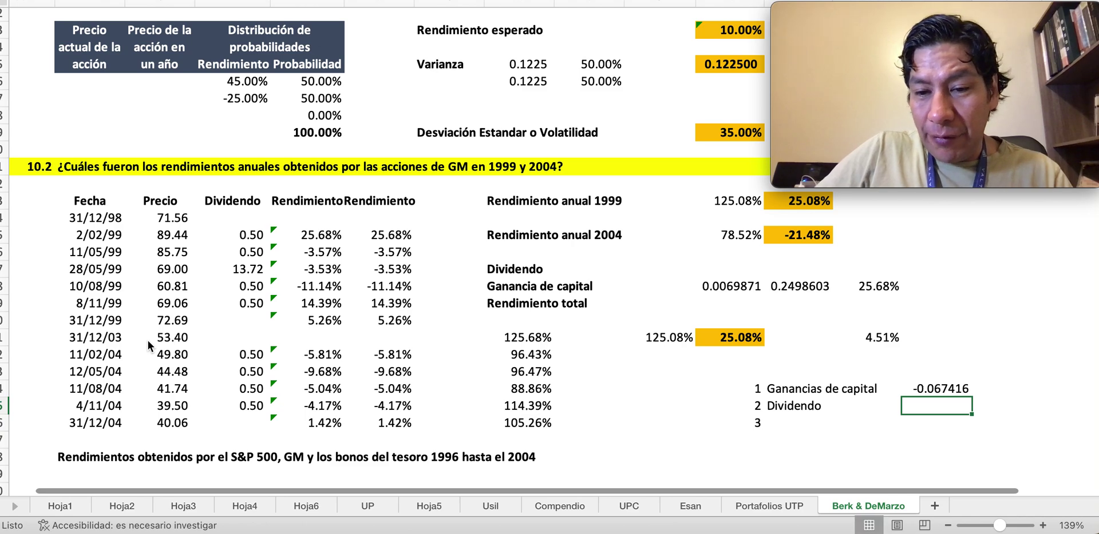
Calculate the dividend yield beside "Dividendo" for 11/02/04 with the formula =D32/C31
type("=")
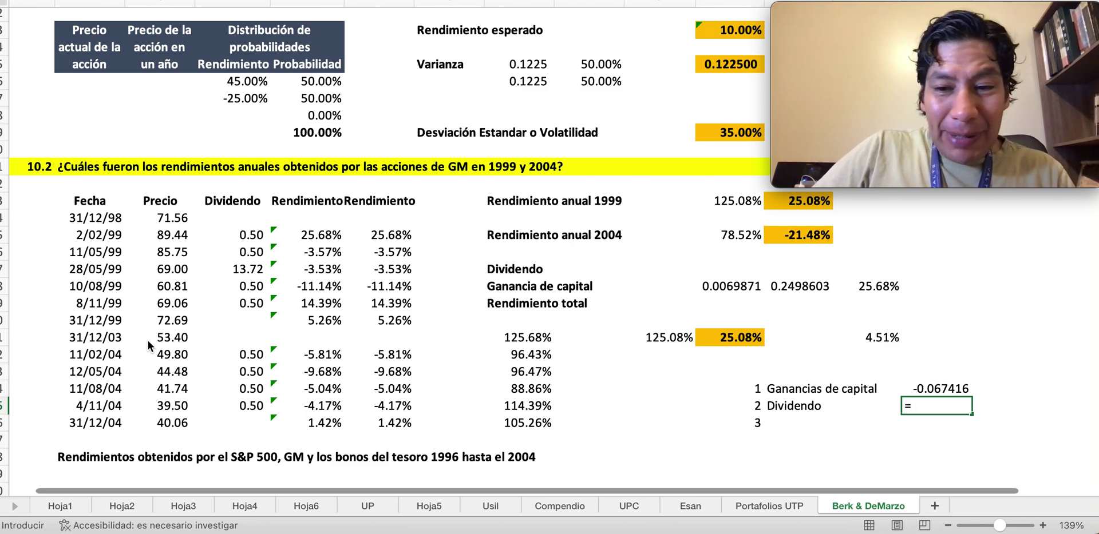
left_click(243, 357)
type("/")
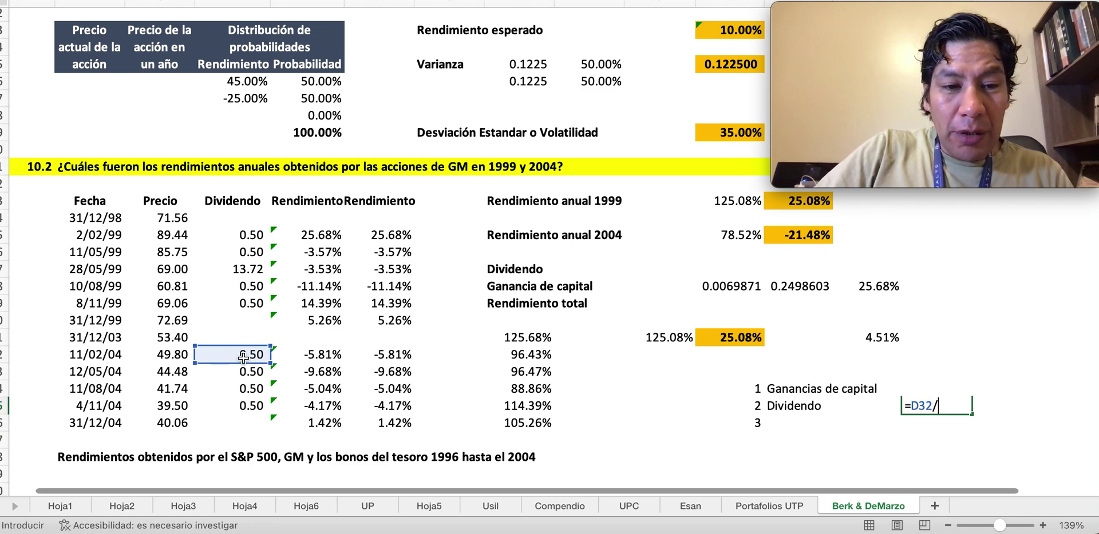
left_click(178, 340)
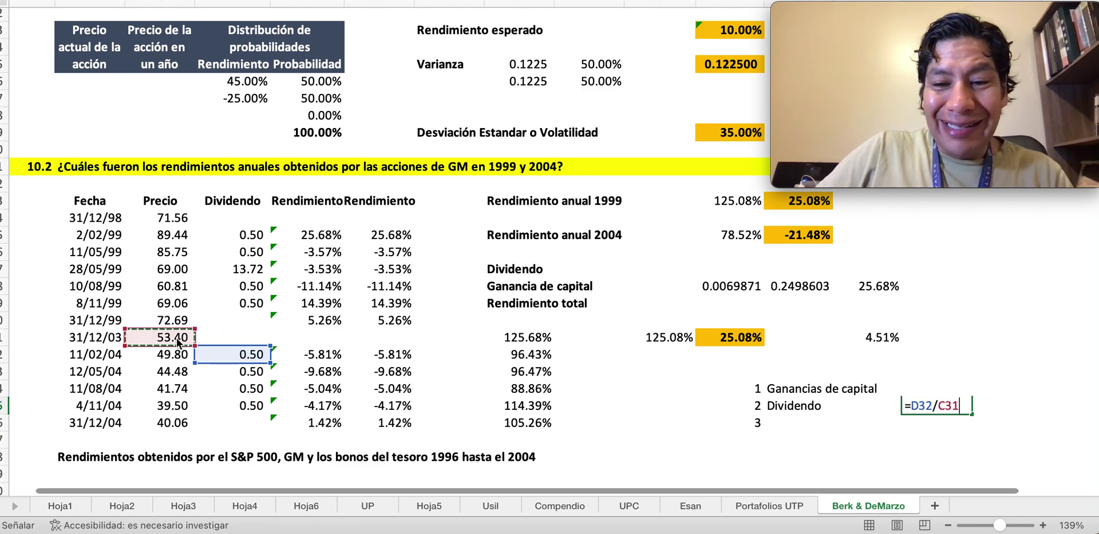
key("Return")
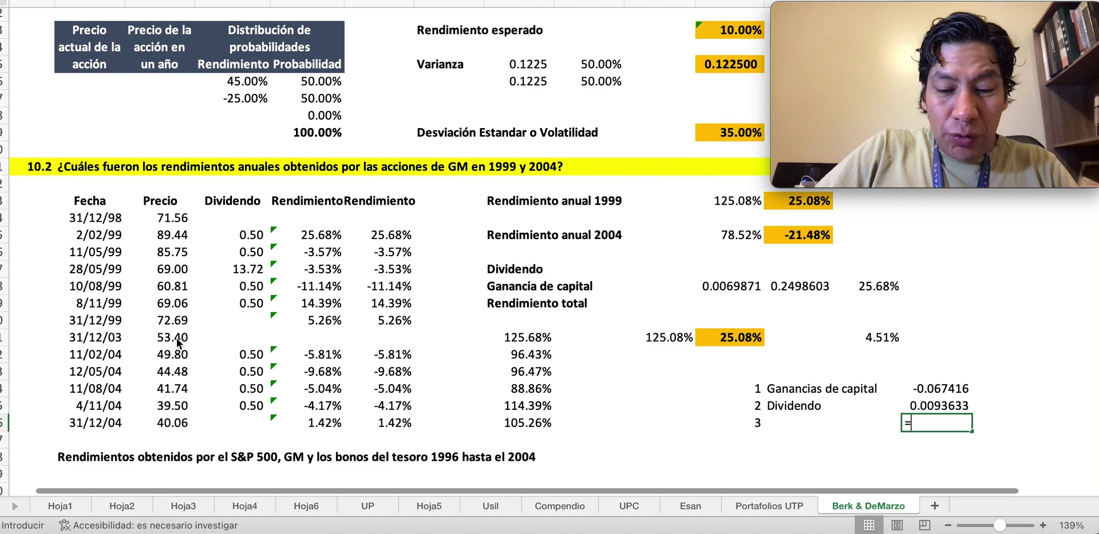
Sum the capital gain and dividend yield in the row of number 3 and format the total as a percentage with two decimals
type("=suma(")
key("Up")
key("shift+Up")
type(")")
key("Return")
key("Up")
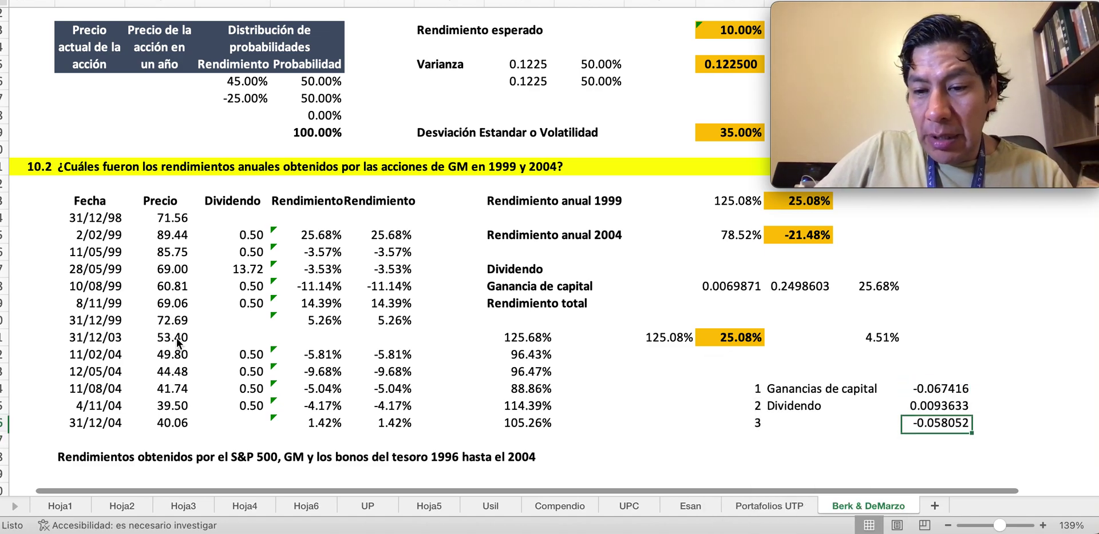
key("ctrl+shift+5")
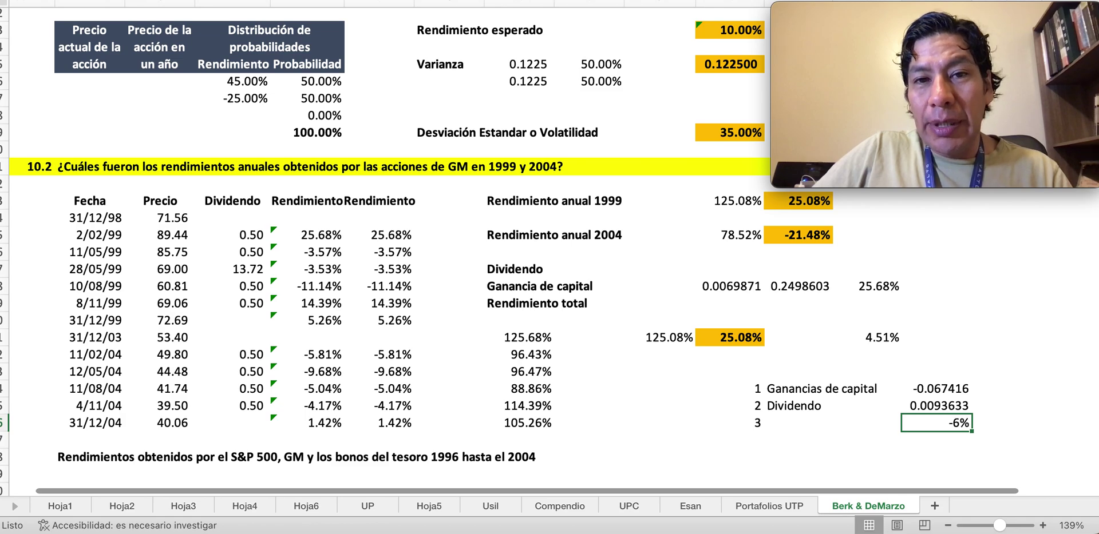
left_click(672, 0)
left_click(672, 1)
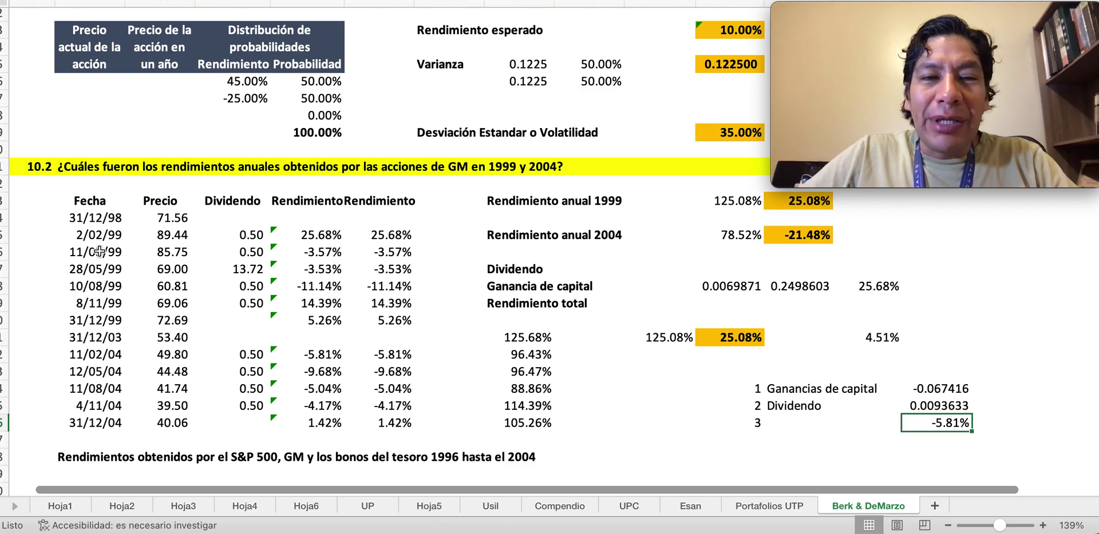
Review the remaining solved exercises on the sheet, from 10.3's expected returns to 10.8's beta calculation
scroll(344, 306, "down", 10)
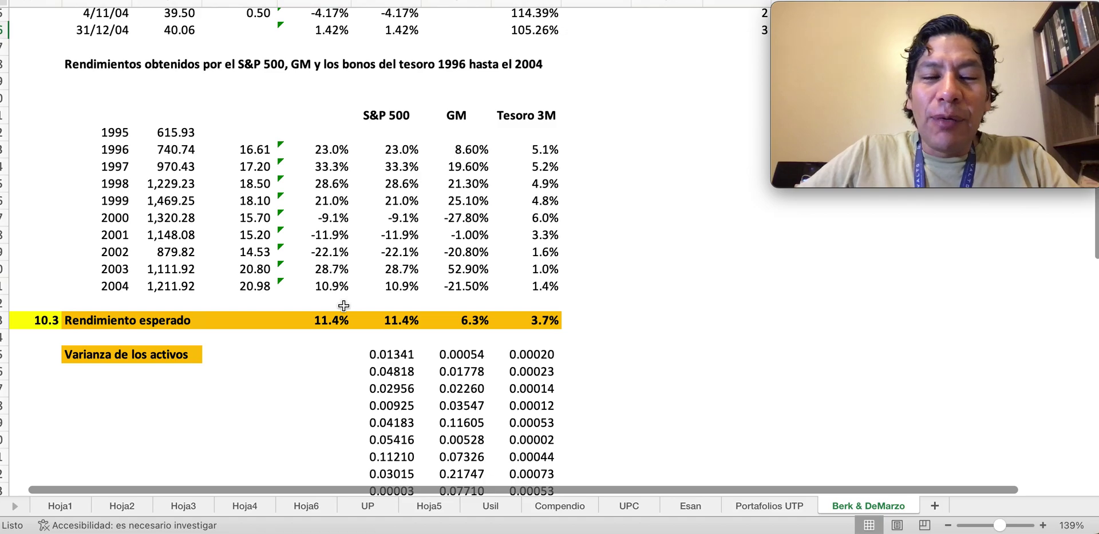
scroll(343, 306, "down", 10)
scroll(343, 306, "down", 4)
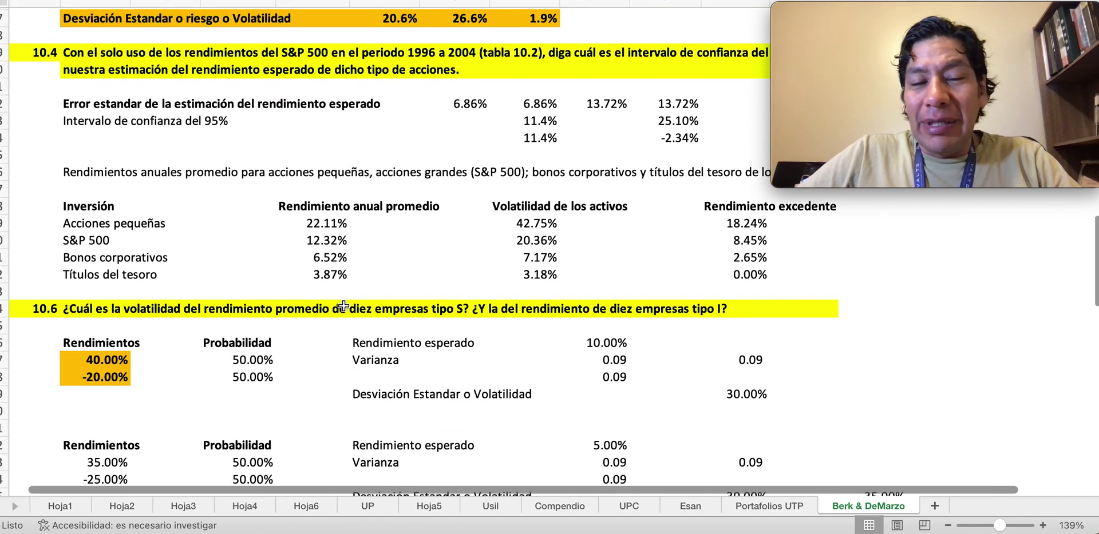
scroll(400, 338, "down", 9)
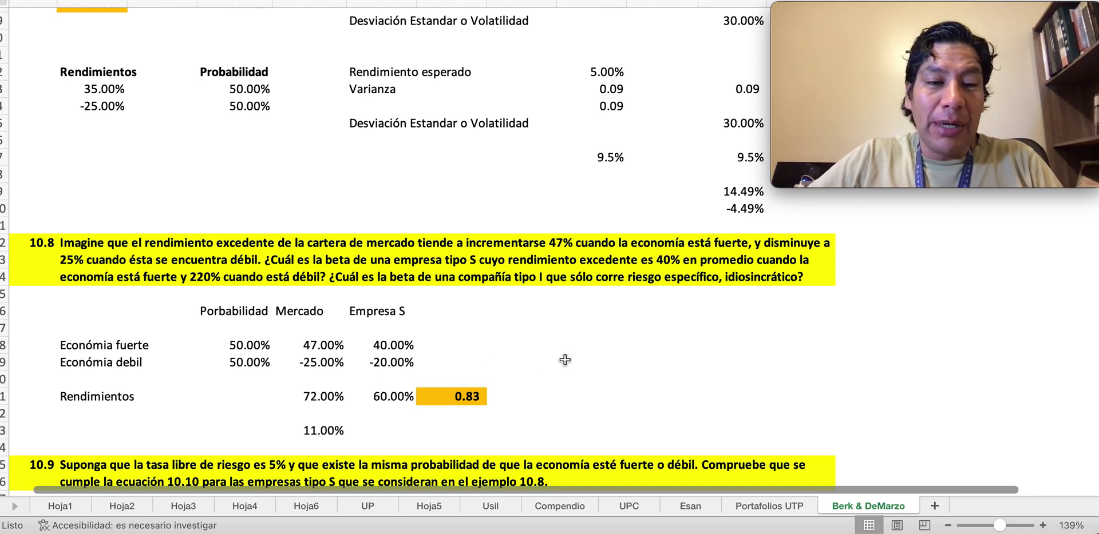
Switch to the textbook PDF and read from "La ausencia de arbitraje y la prima por riesgo" to the "Error común" box on page 306
key("super+Tab")
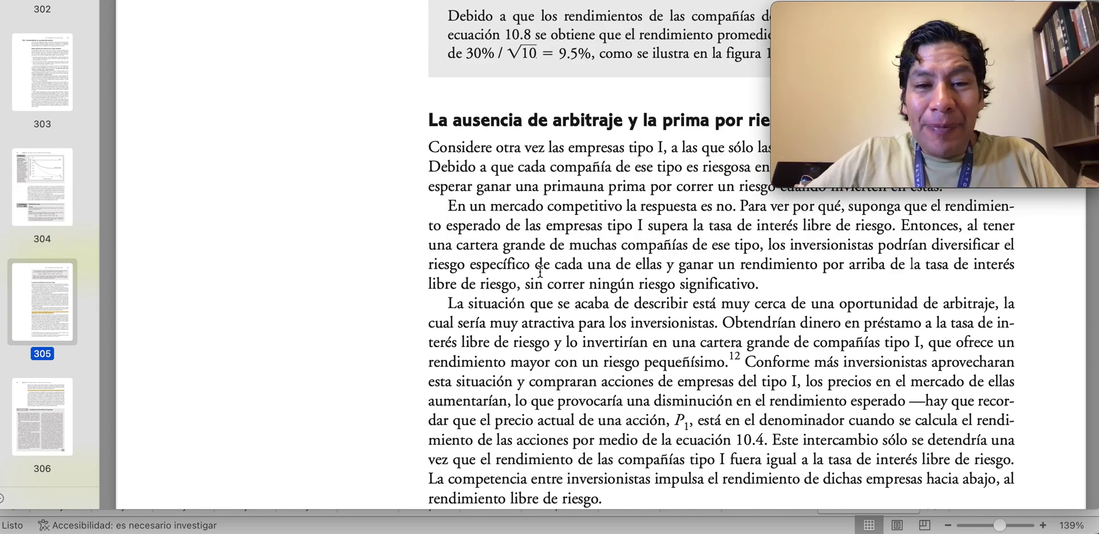
scroll(527, 271, "up", 3)
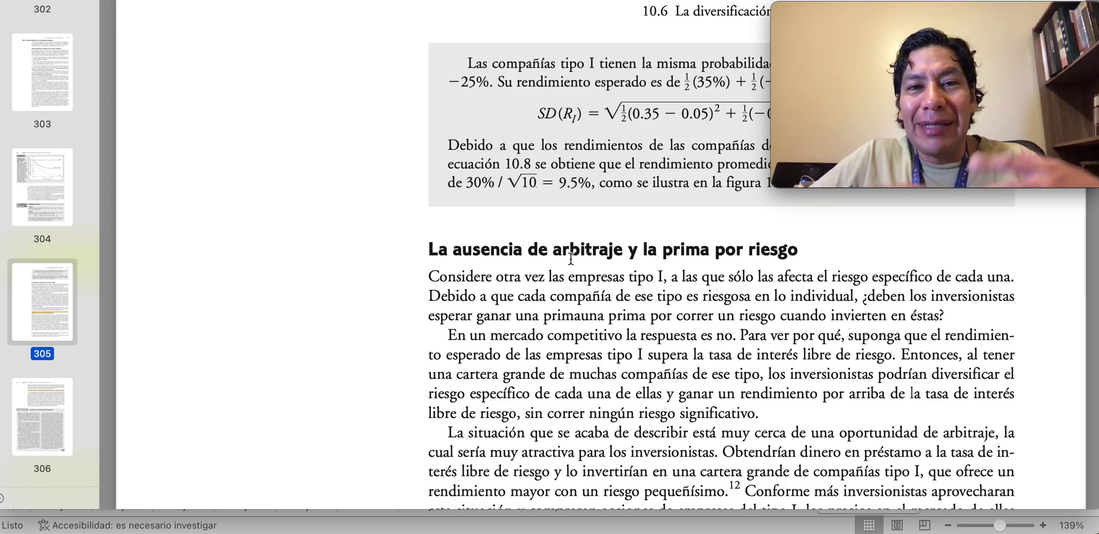
scroll(634, 337, "down", 5)
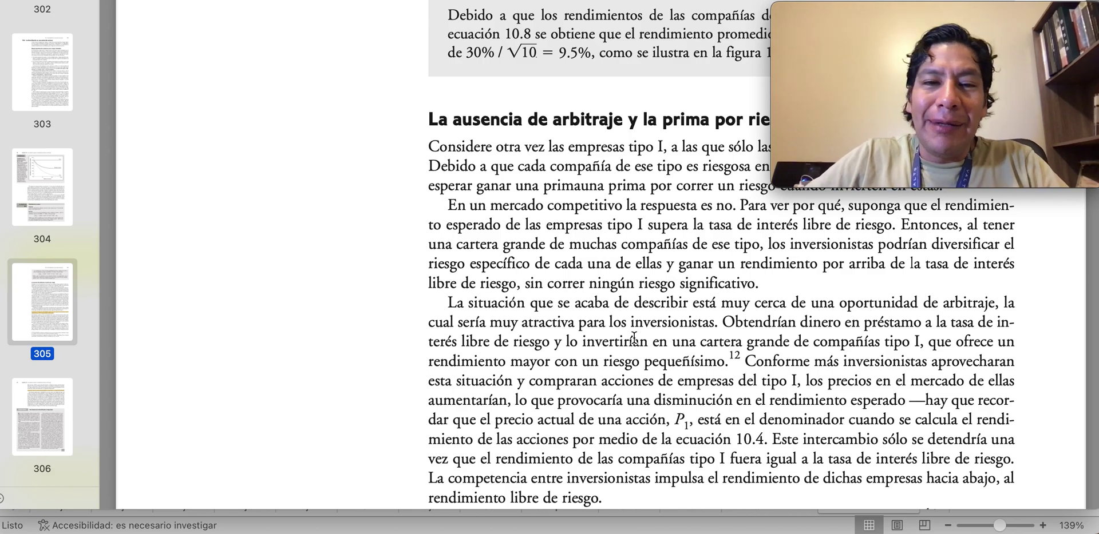
scroll(574, 339, "down", 5)
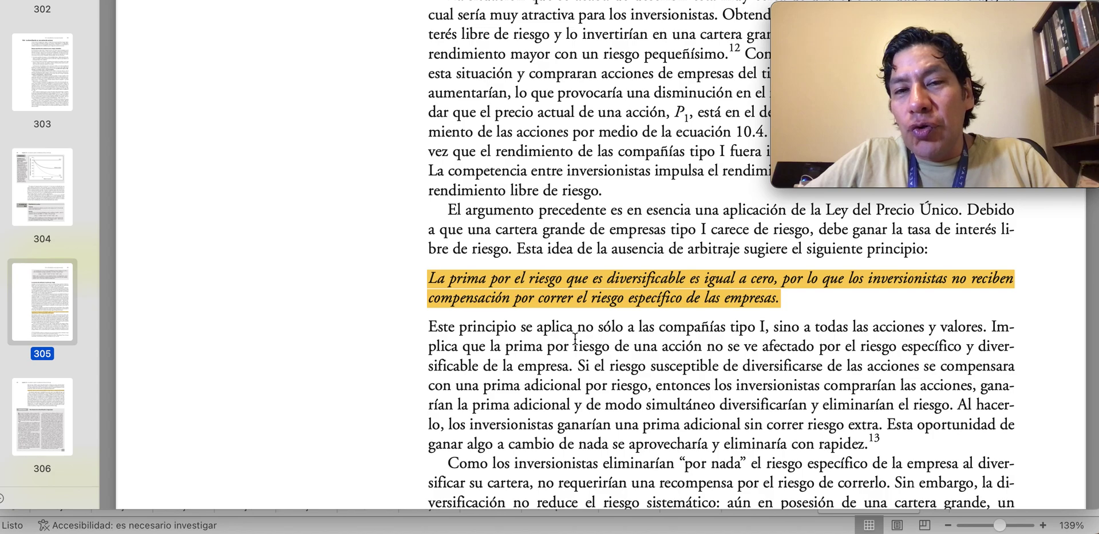
scroll(514, 312, "down", 1)
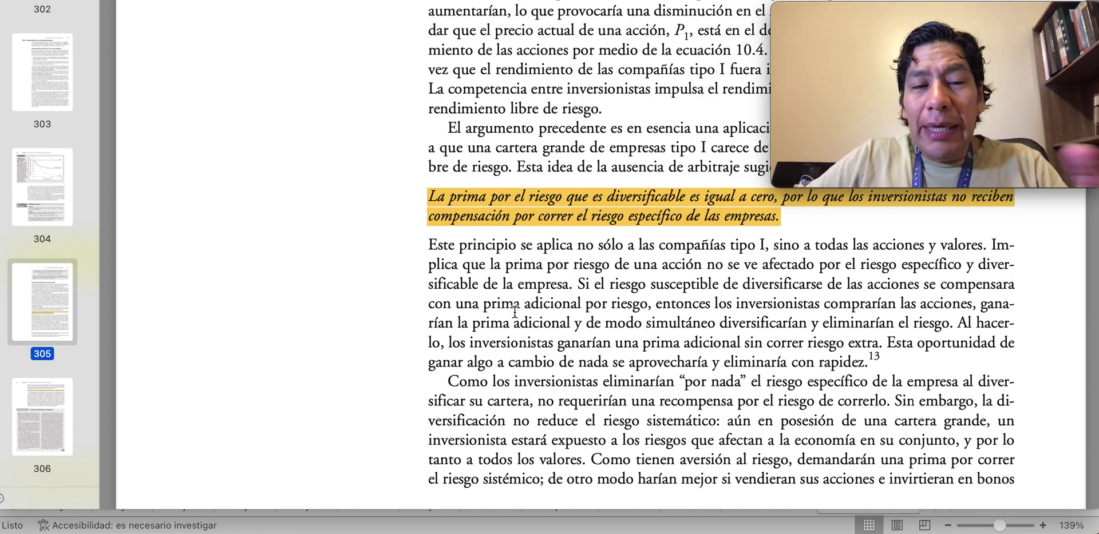
scroll(515, 312, "down", 8)
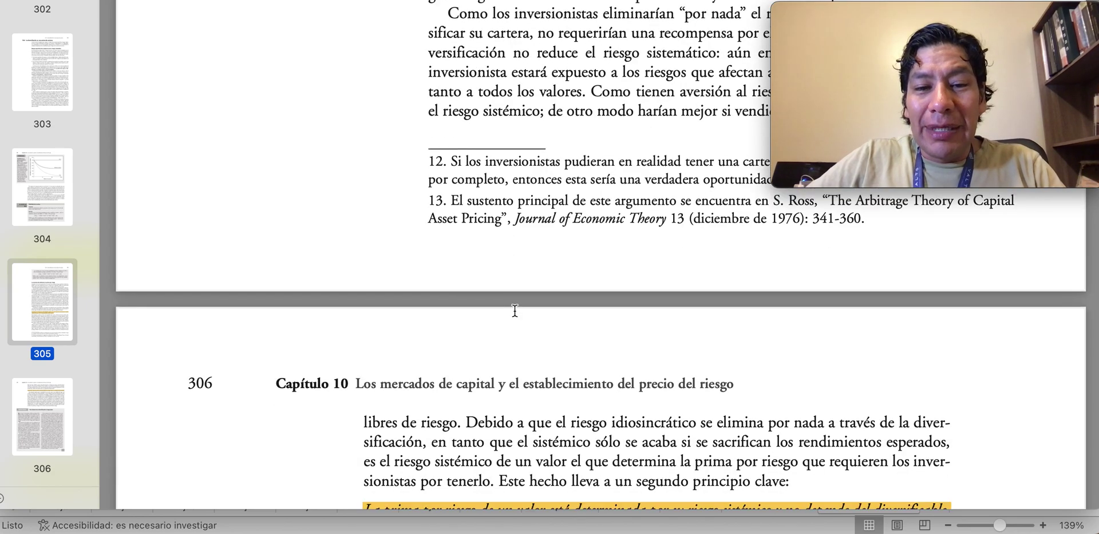
scroll(514, 312, "down", 12)
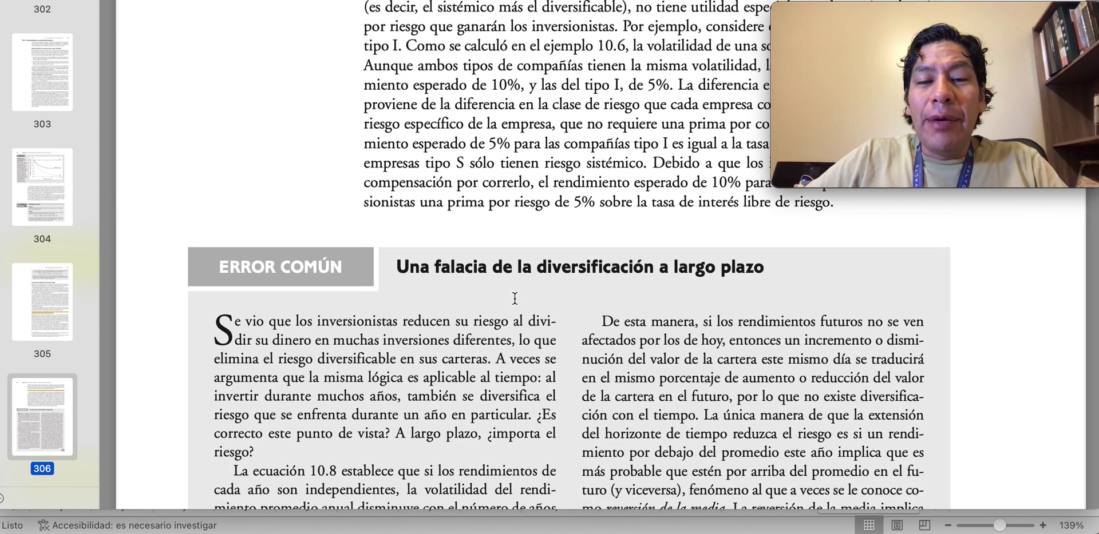
Examine Ejemplo 10.7 on diversifiable versus systemic risk, section 10.7 "Estimación del rendimiento esperado", and "Medición del riesgo sistémico" on page 308
scroll(514, 299, "down", 5)
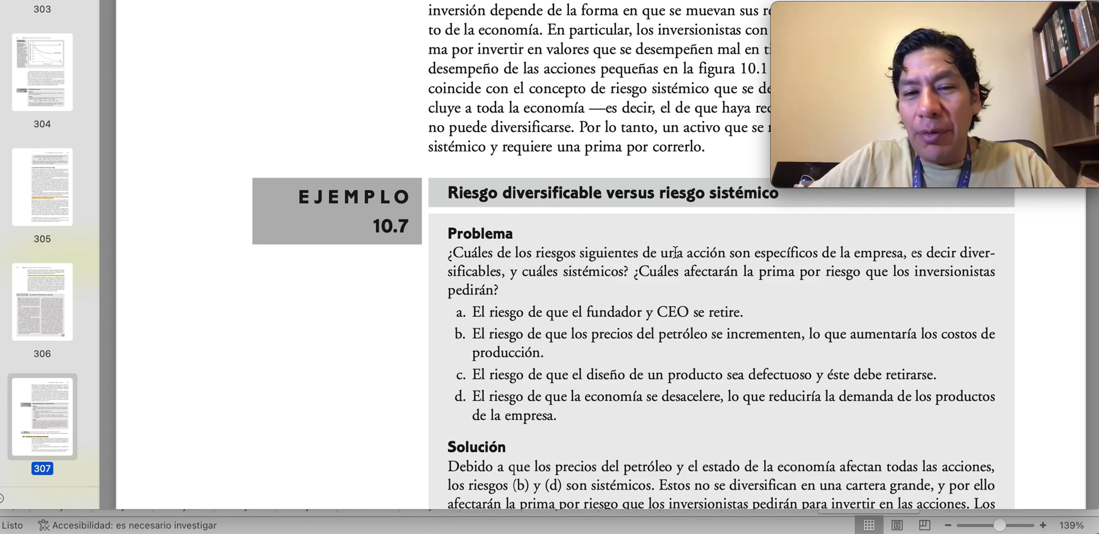
scroll(675, 251, "down", 10)
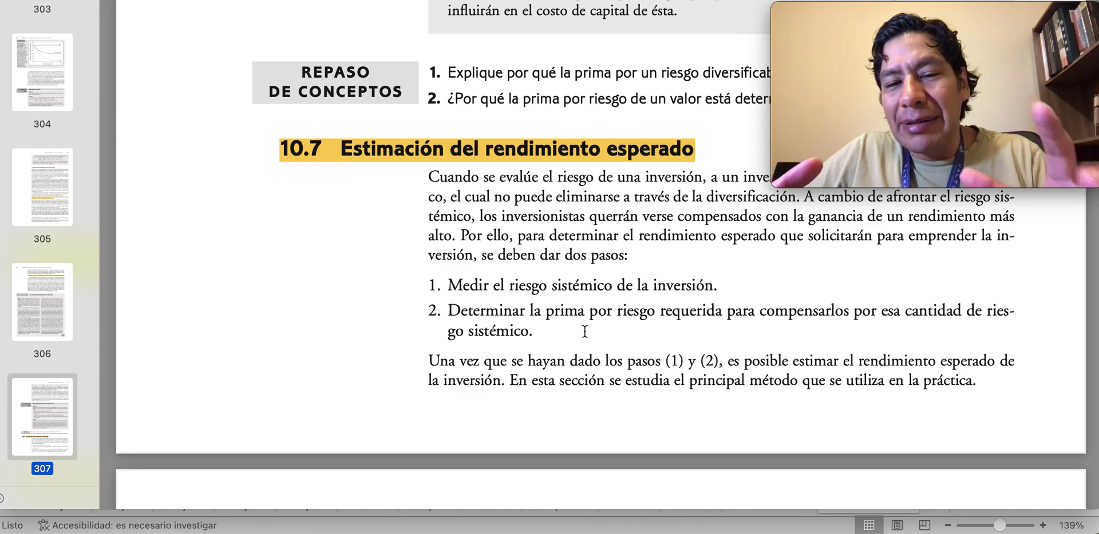
scroll(542, 358, "down", 5)
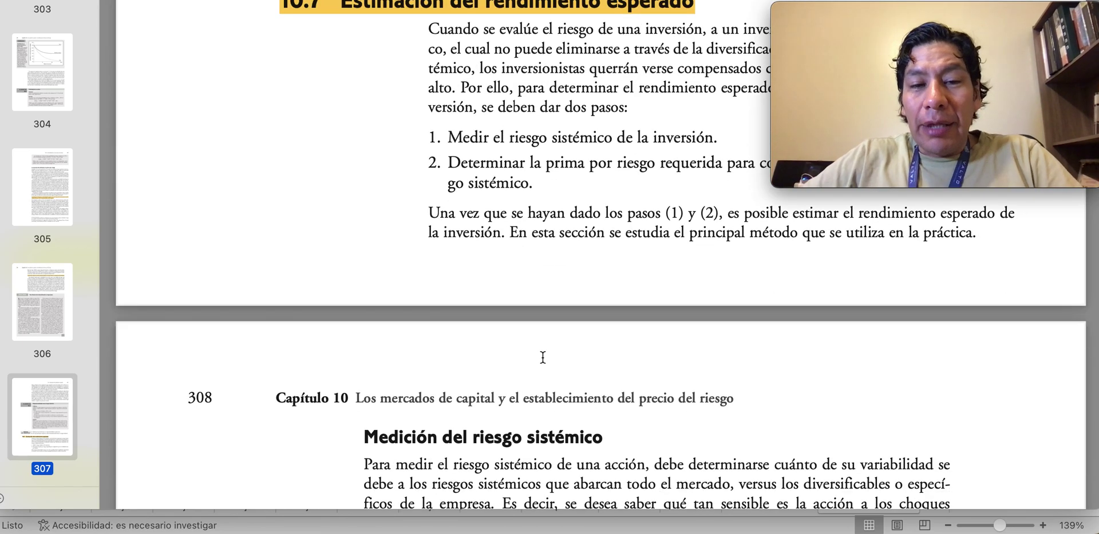
scroll(543, 358, "down", 13)
scroll(522, 152, "up", 3)
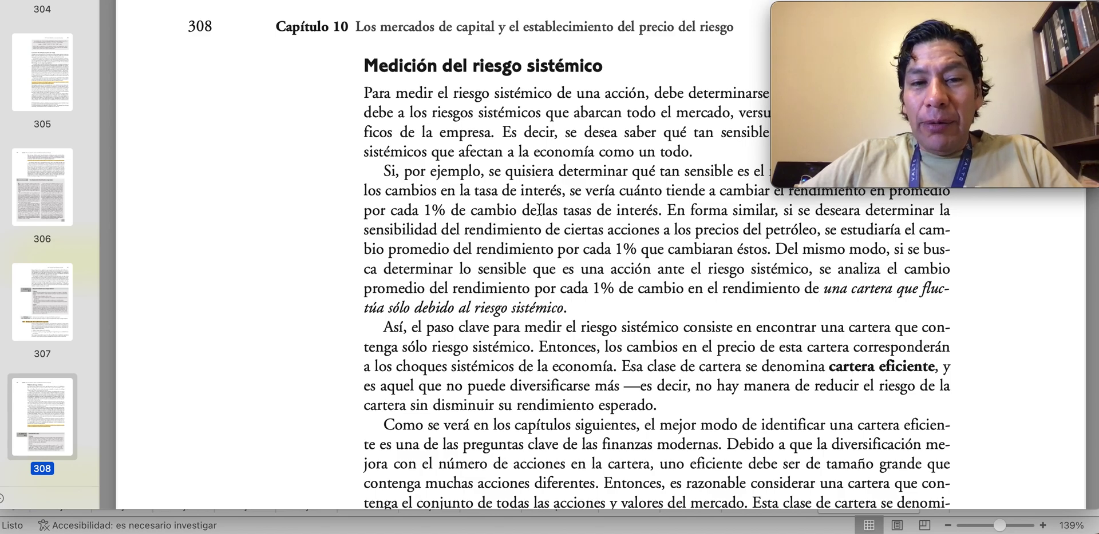
Highlight "S&P 500" in the paragraph on "cartera de mercado" on page 308
scroll(539, 210, "up", 1)
scroll(538, 210, "down", 5)
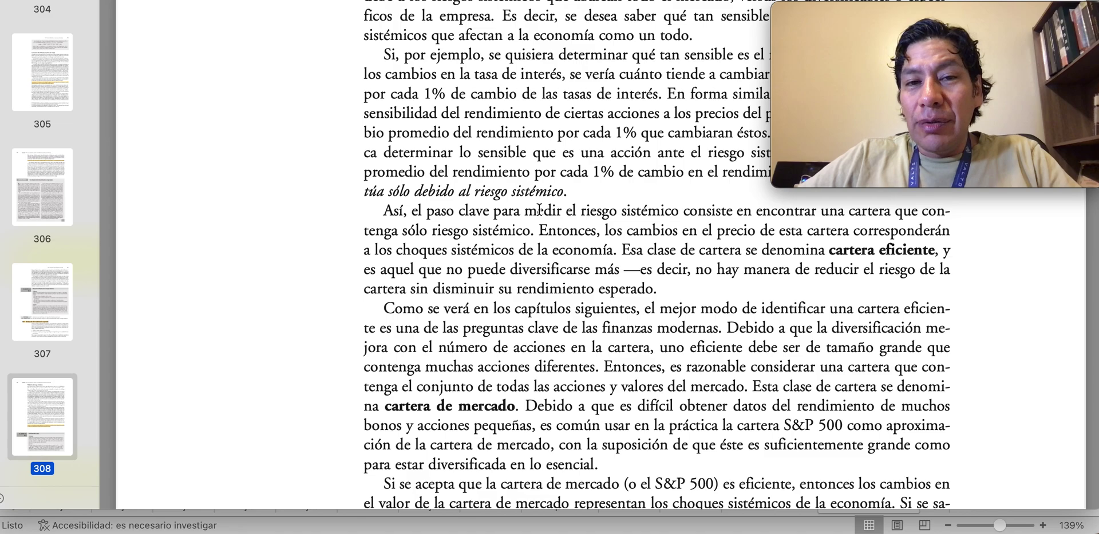
scroll(538, 210, "down", 4)
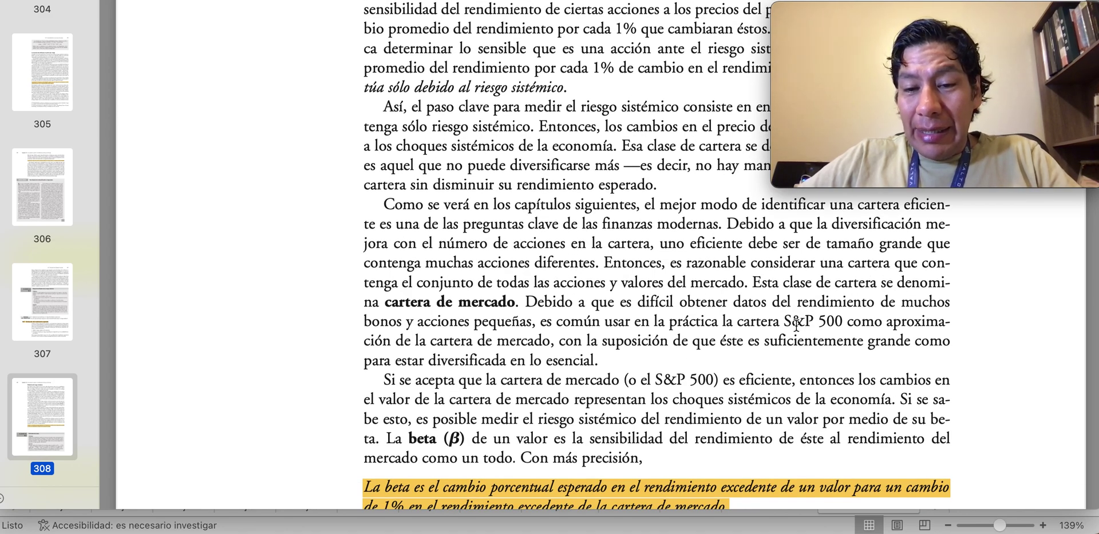
left_click_drag(784, 324, 843, 323)
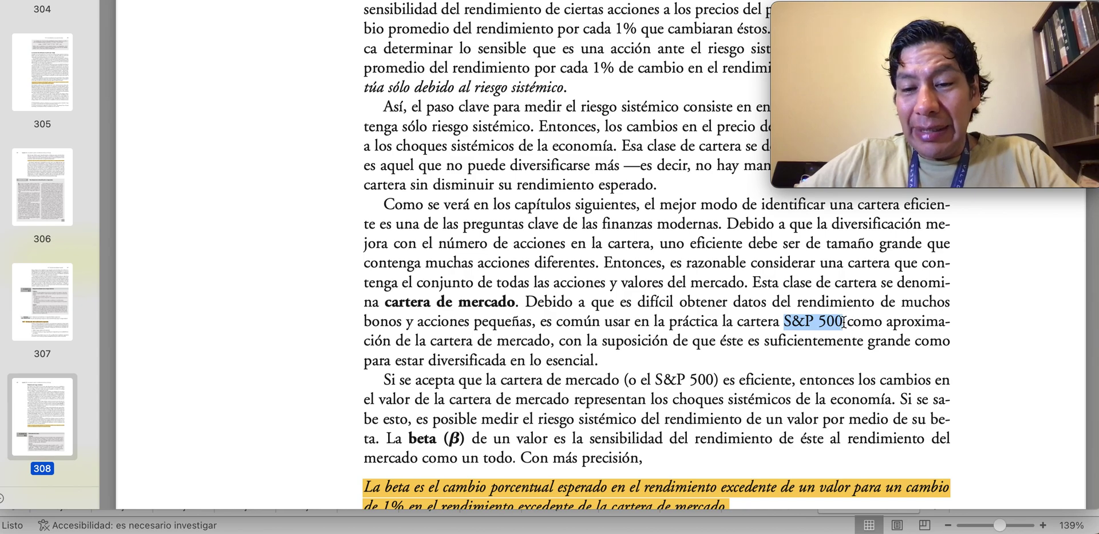
key("ctrl+super+h")
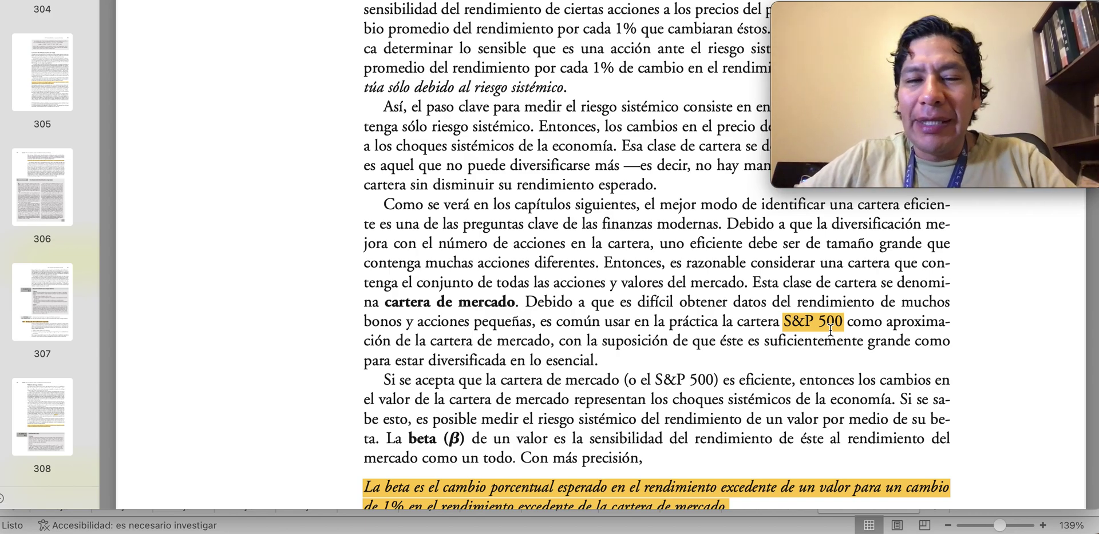
Read the "cartera eficiente" and "cartera de mercado" paragraphs through to the highlighted definition of beta above Ejemplo 10.8
scroll(817, 330, "up", 5)
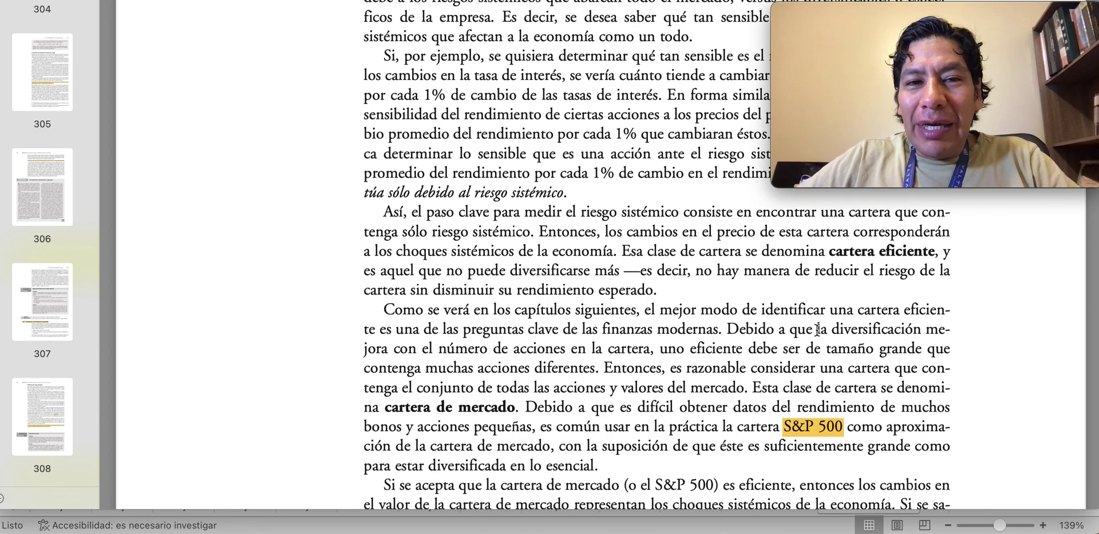
scroll(817, 330, "down", 3)
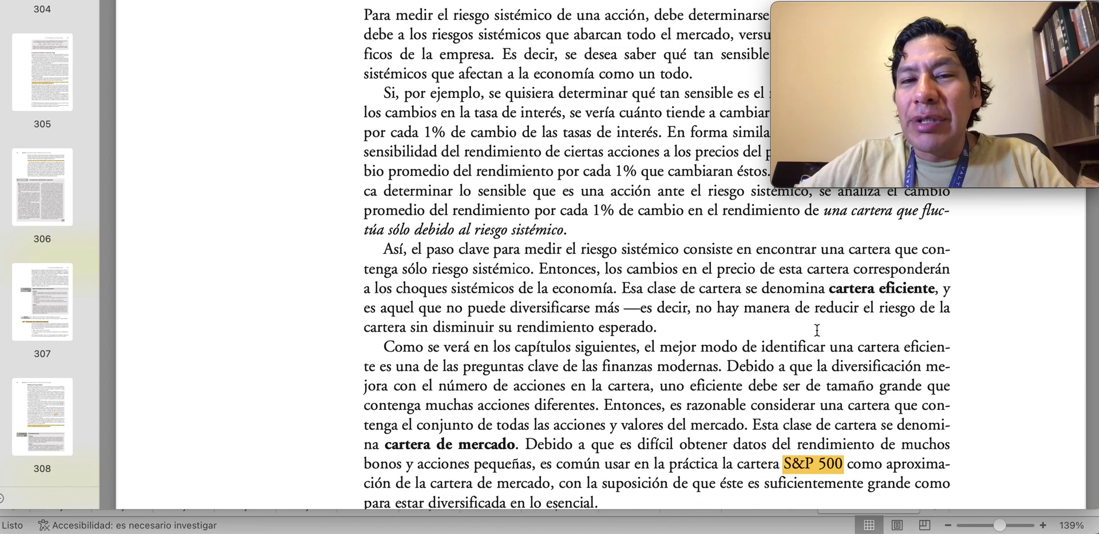
scroll(817, 330, "down", 4)
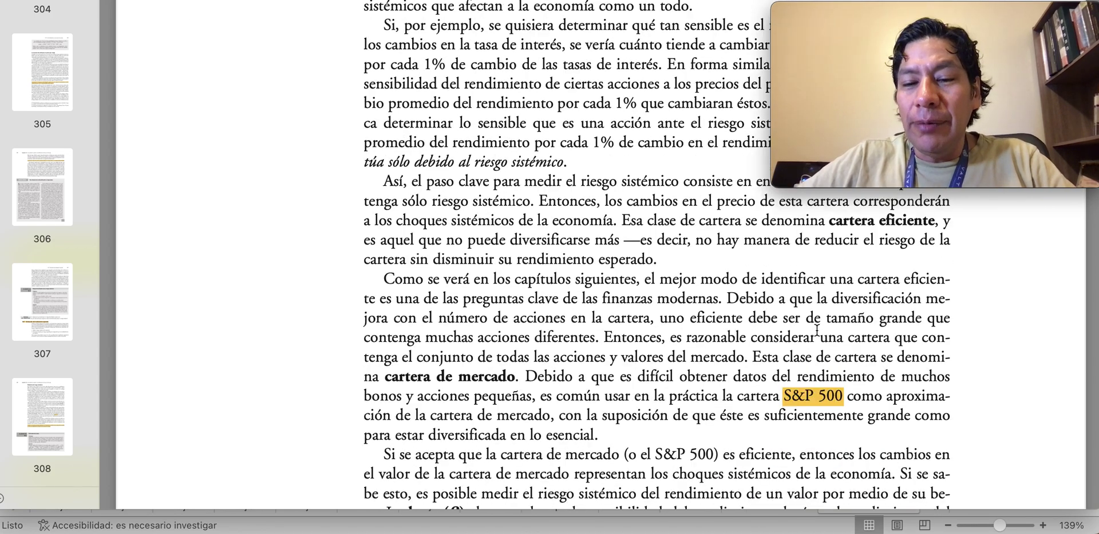
scroll(817, 330, "down", 10)
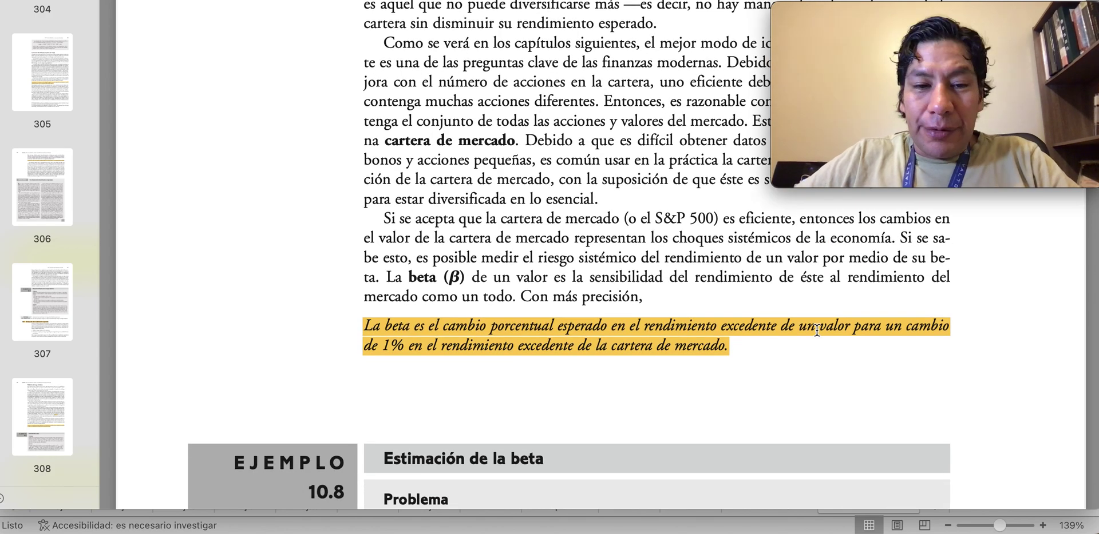
scroll(721, 376, "up", 6)
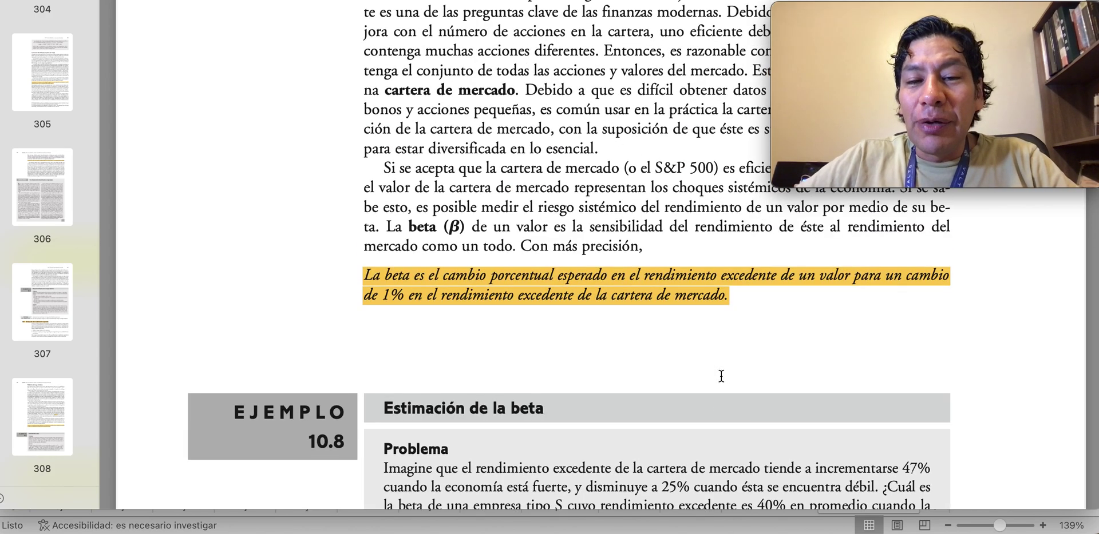
scroll(721, 376, "down", 3)
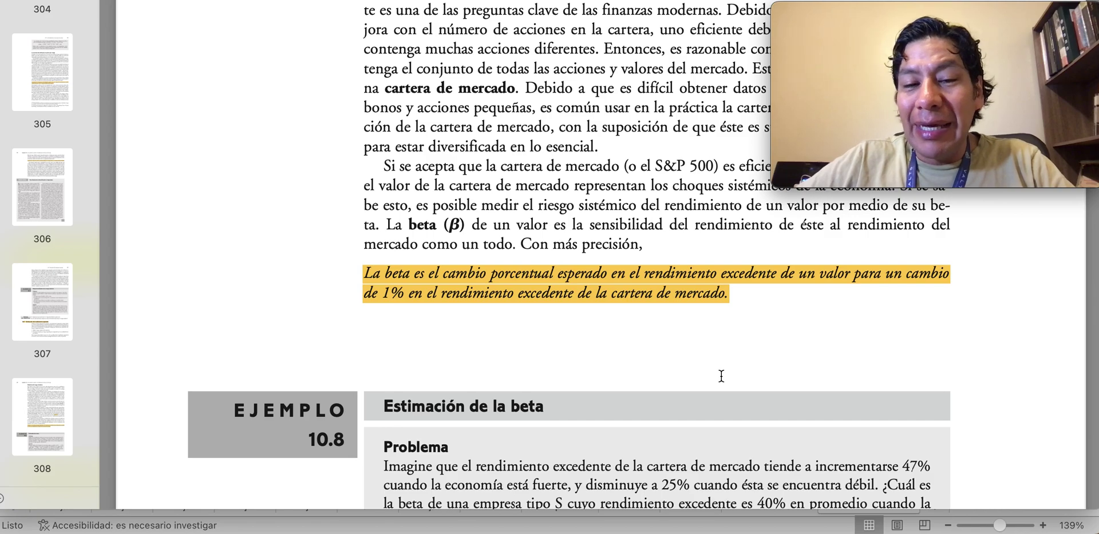
scroll(721, 376, "up", 2)
scroll(720, 369, "up", 1)
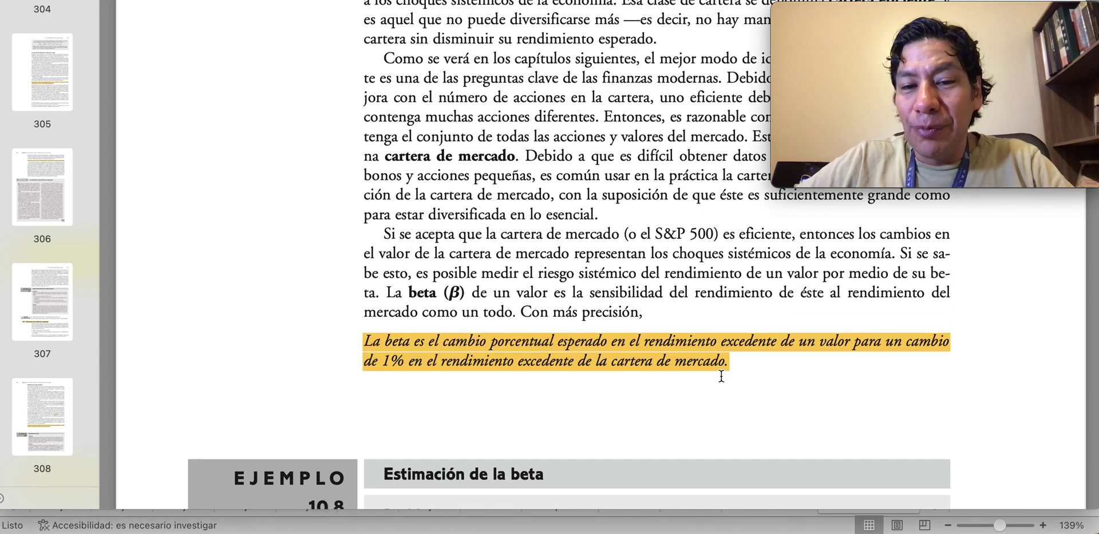
scroll(720, 371, "down", 3)
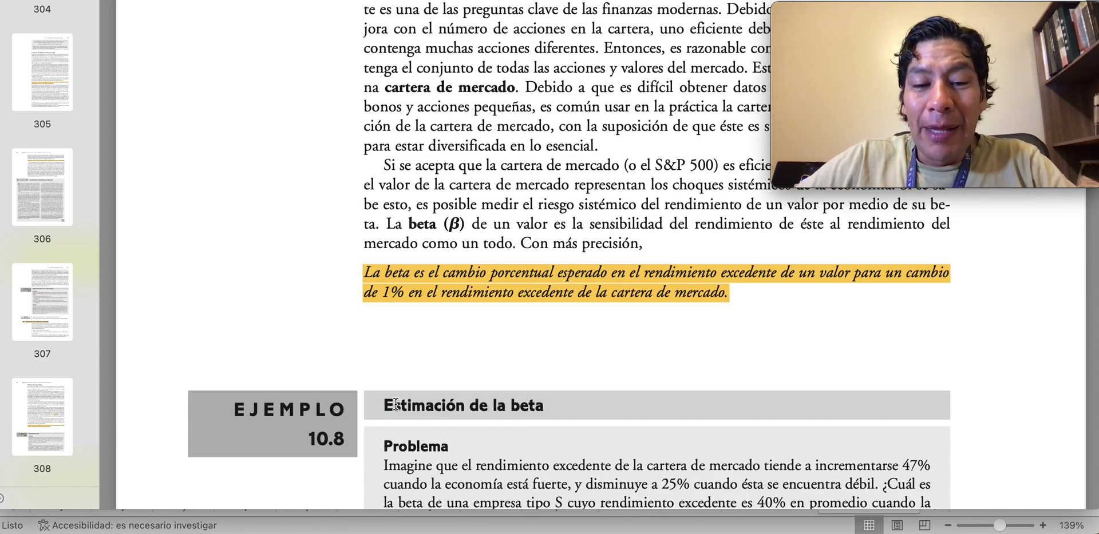
Highlight the title "Estimación de la beta" of Ejemplo 10.8
left_click_drag(568, 385, 562, 416)
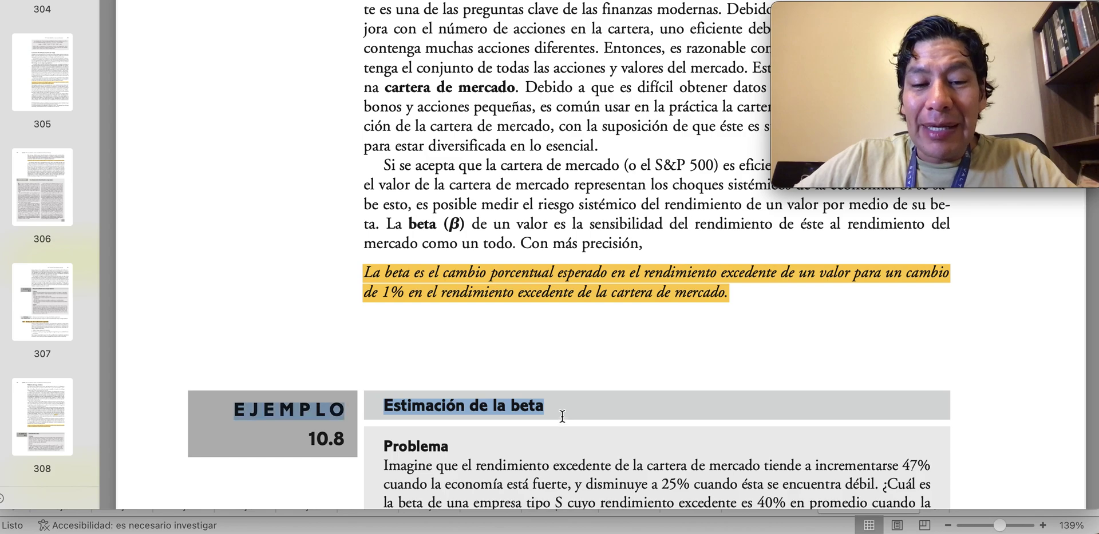
left_click(565, 359)
left_click_drag(386, 400, 544, 404)
key("ctrl+super+h")
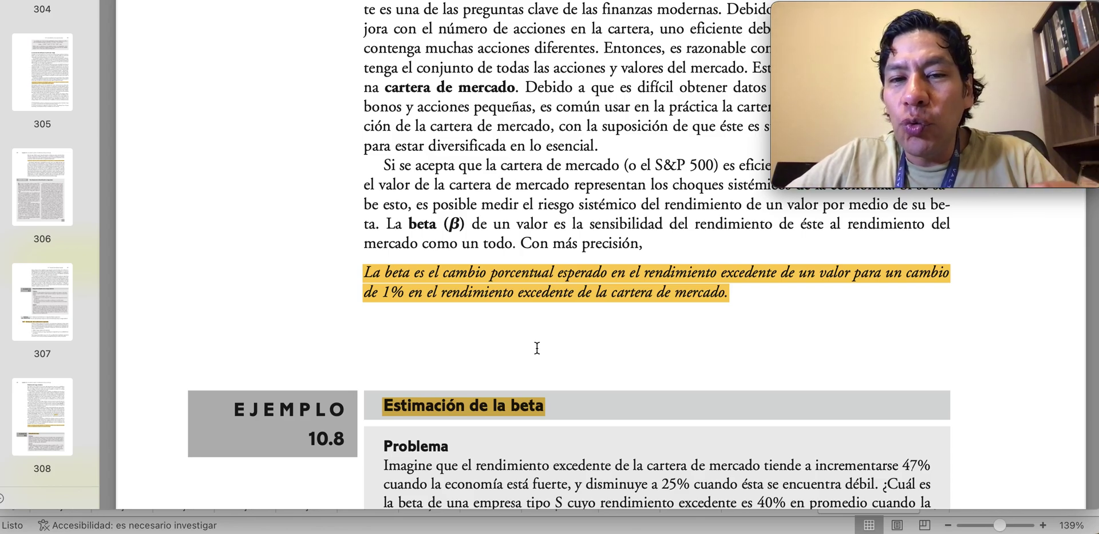
Read the problem and solution of Ejemplo 10.8, selecting the full problem statement for reference
scroll(501, 336, "down", 3)
scroll(502, 336, "down", 5)
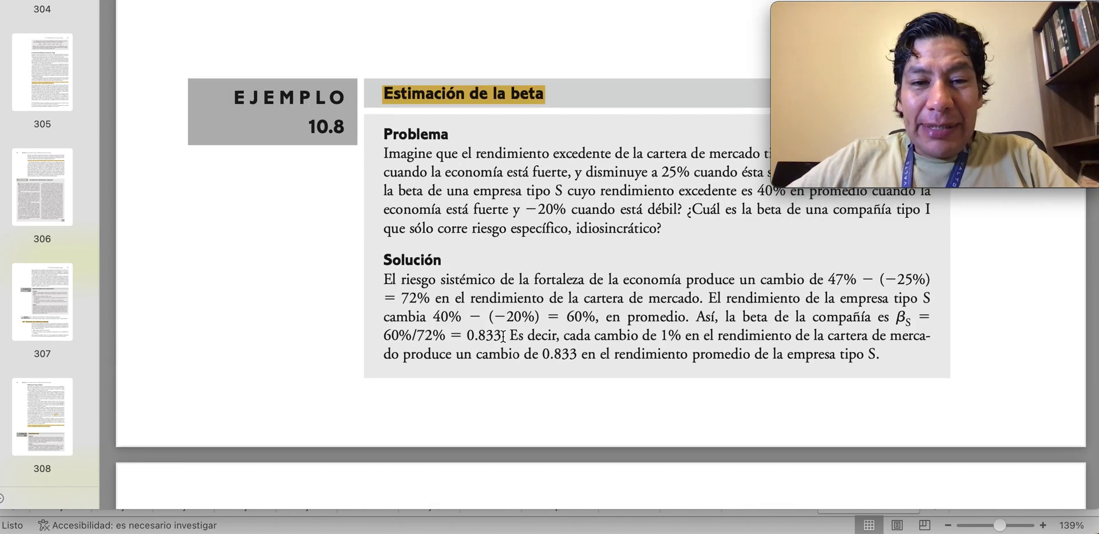
scroll(506, 236, "up", 3)
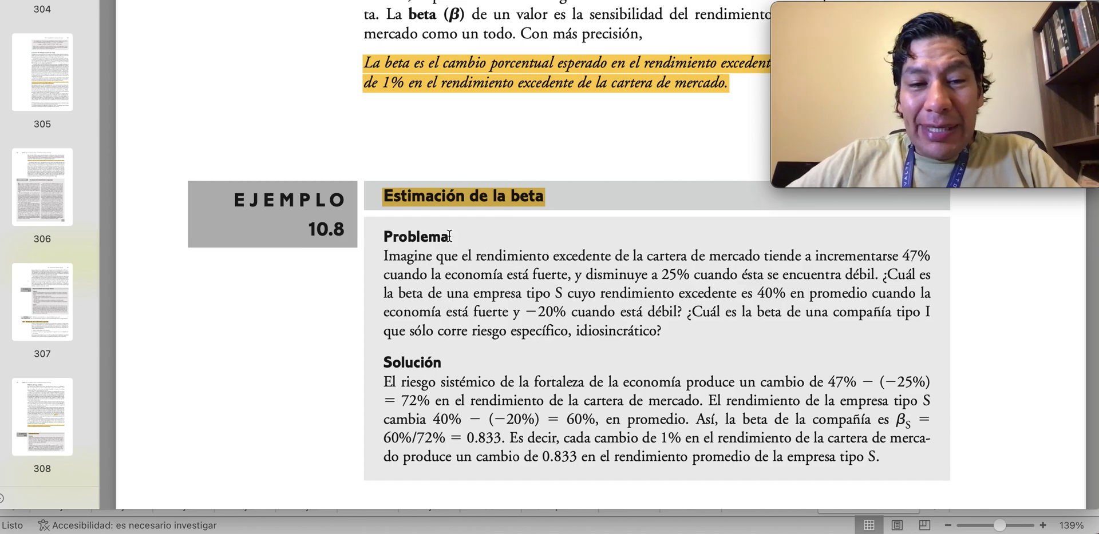
left_click_drag(384, 256, 690, 335)
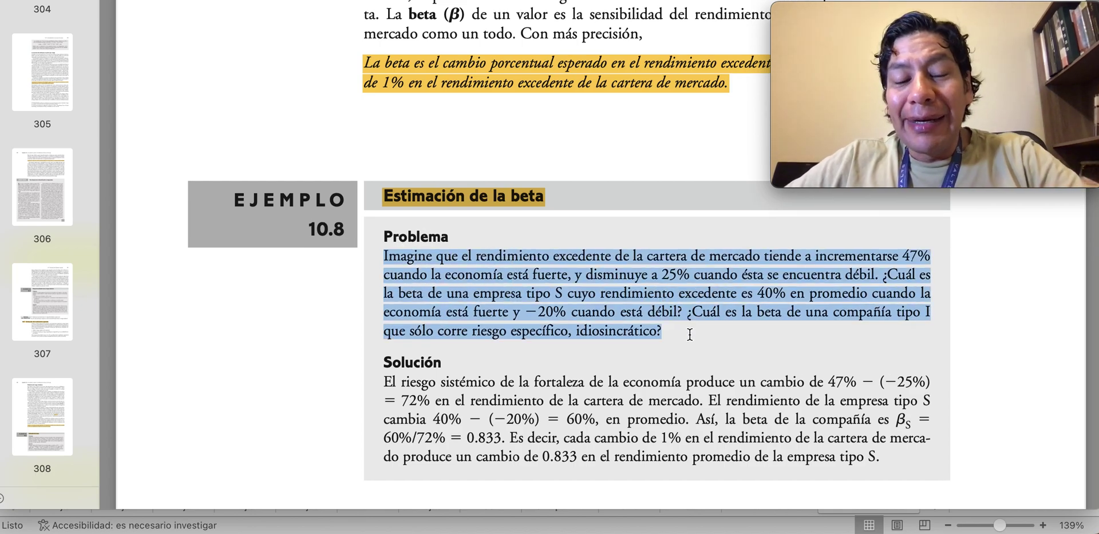
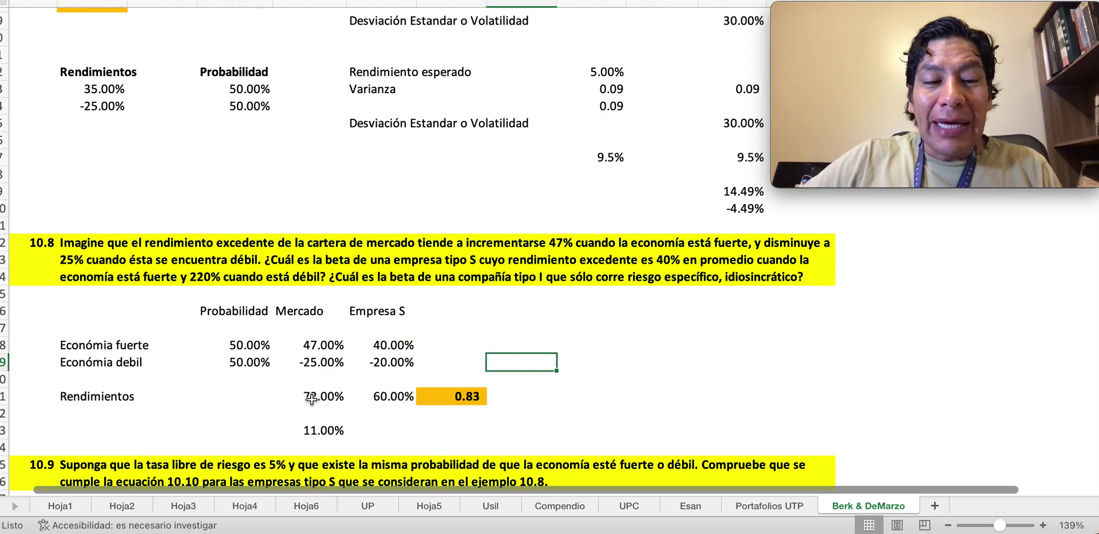
Bold the Mercado and Empresa S values in the Rendimientos row of exercise 10.8
left_click(312, 399)
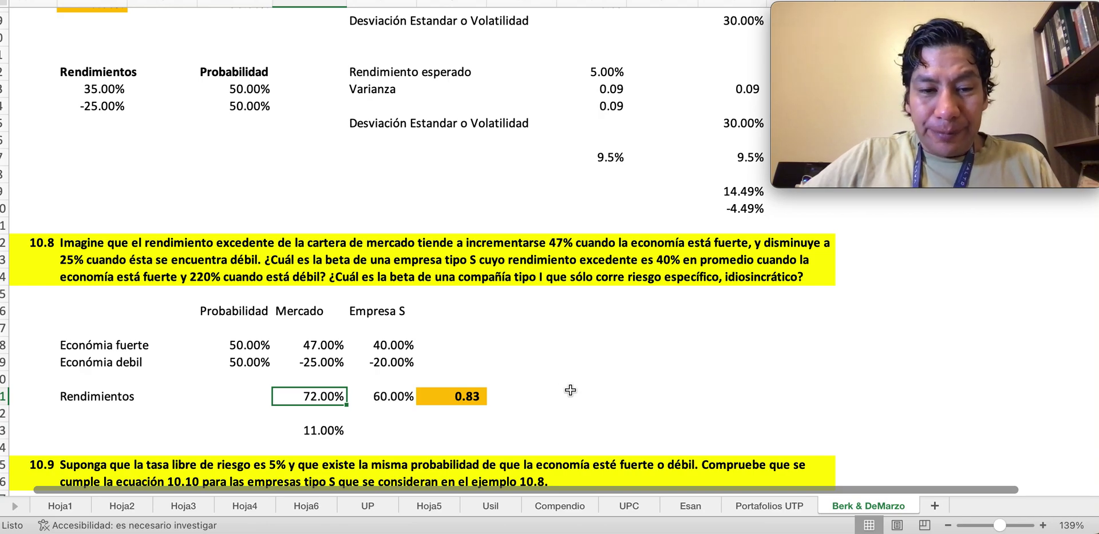
left_click_drag(329, 390, 328, 389)
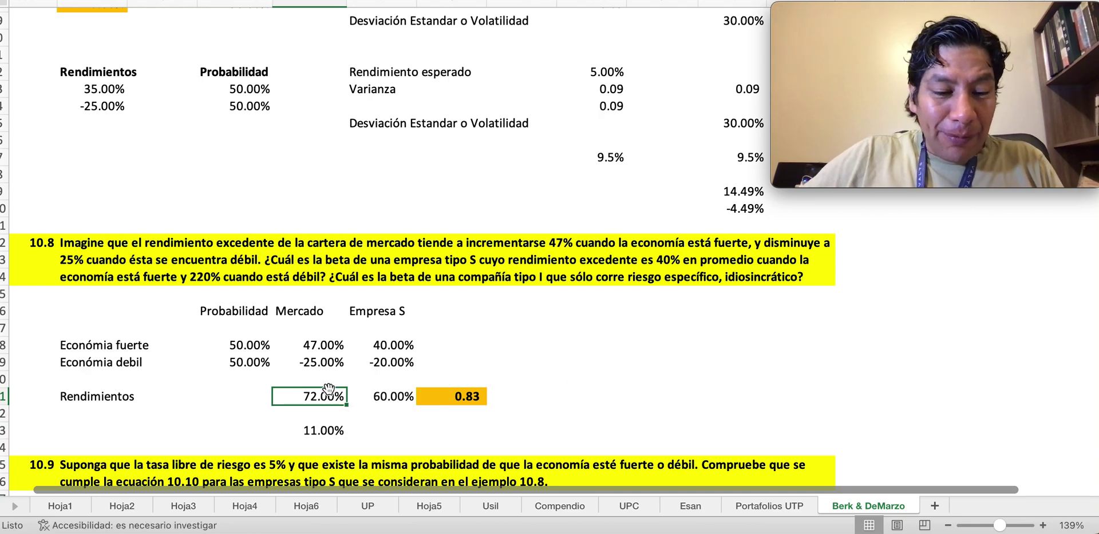
key("shift+Right")
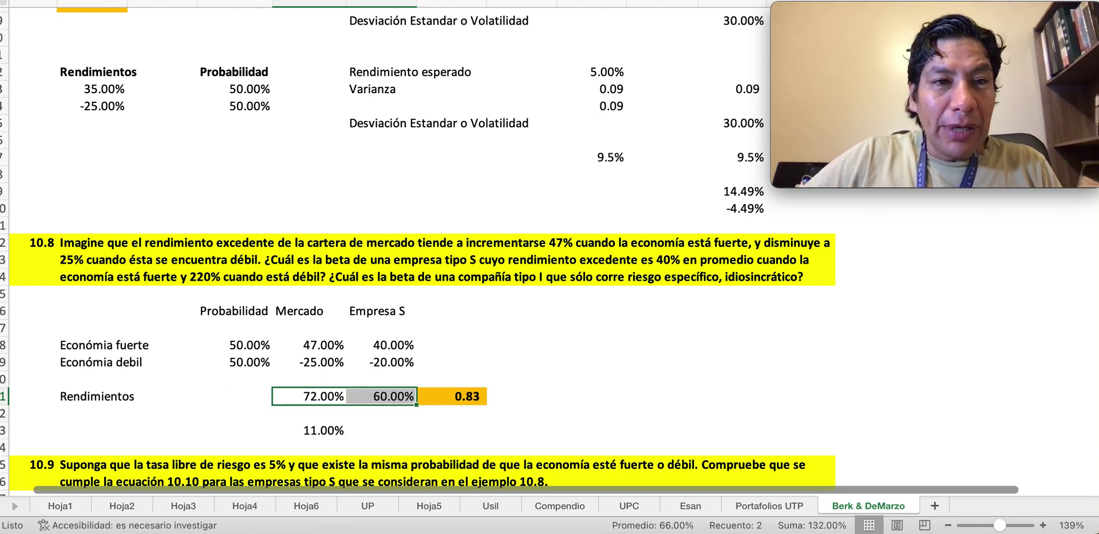
key("super+b")
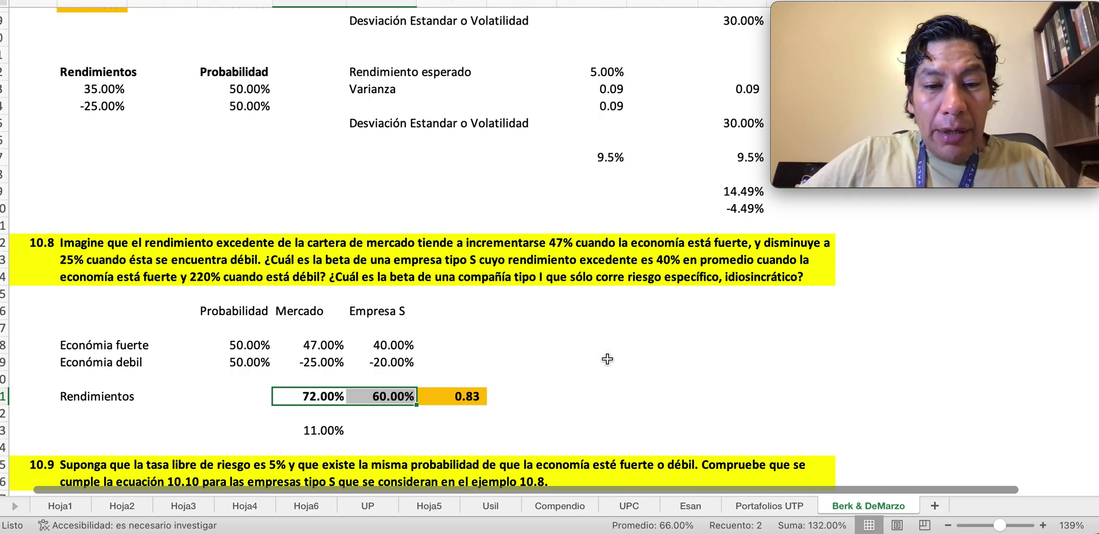
left_click(598, 396)
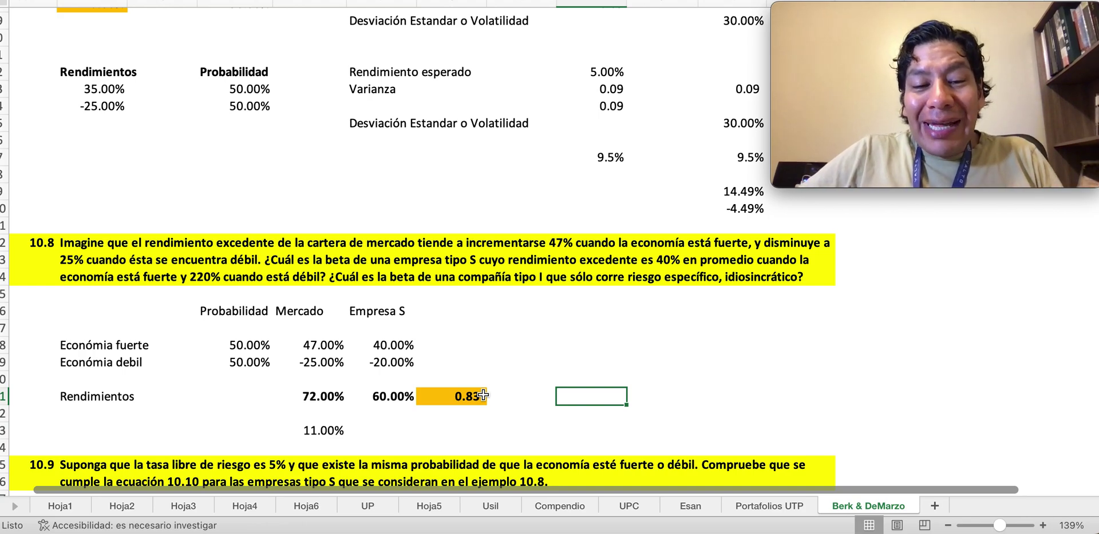
Label the orange beta result of exercise 10.8 with "Beta (ß)" in the adjacent cell
left_click(539, 399)
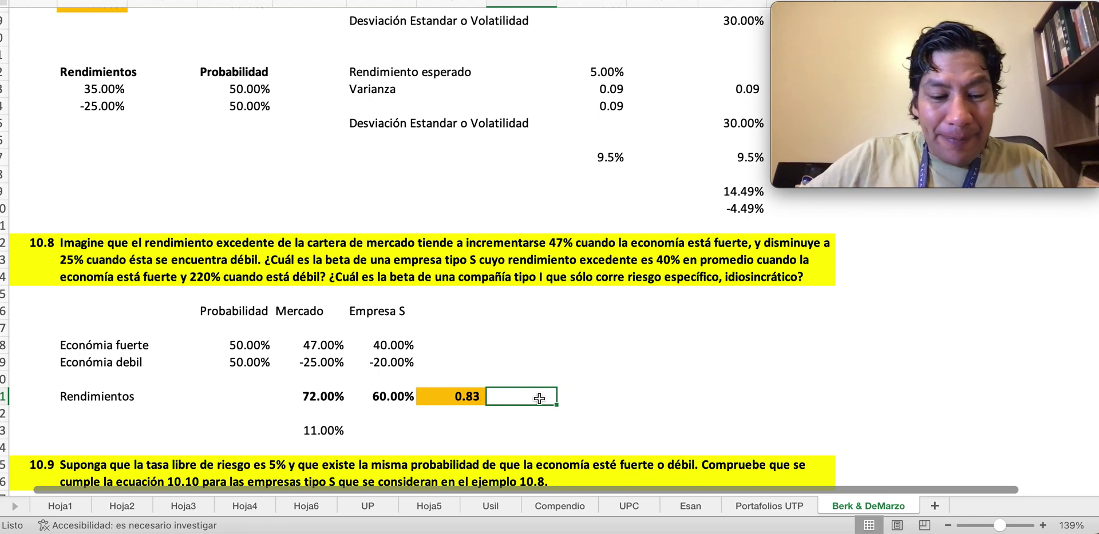
type("Beta")
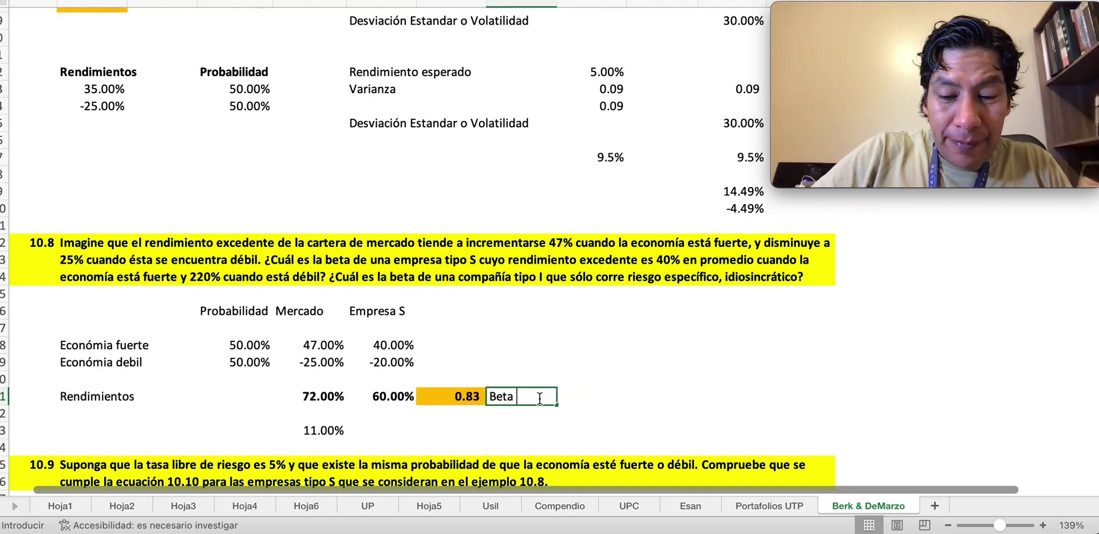
type(" (")
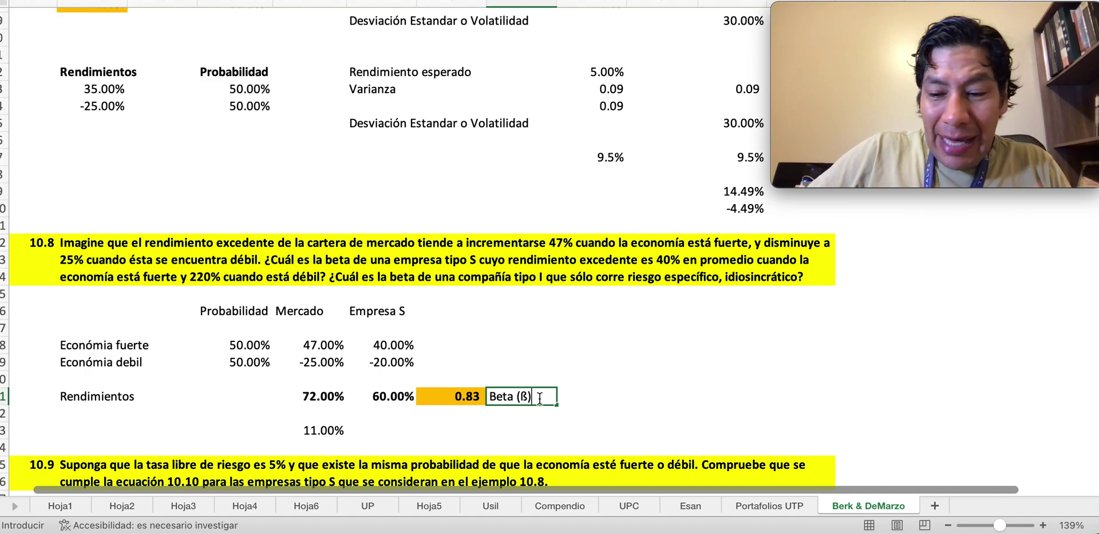
type("ß)")
key("Return")
key("Up")
key("Left")
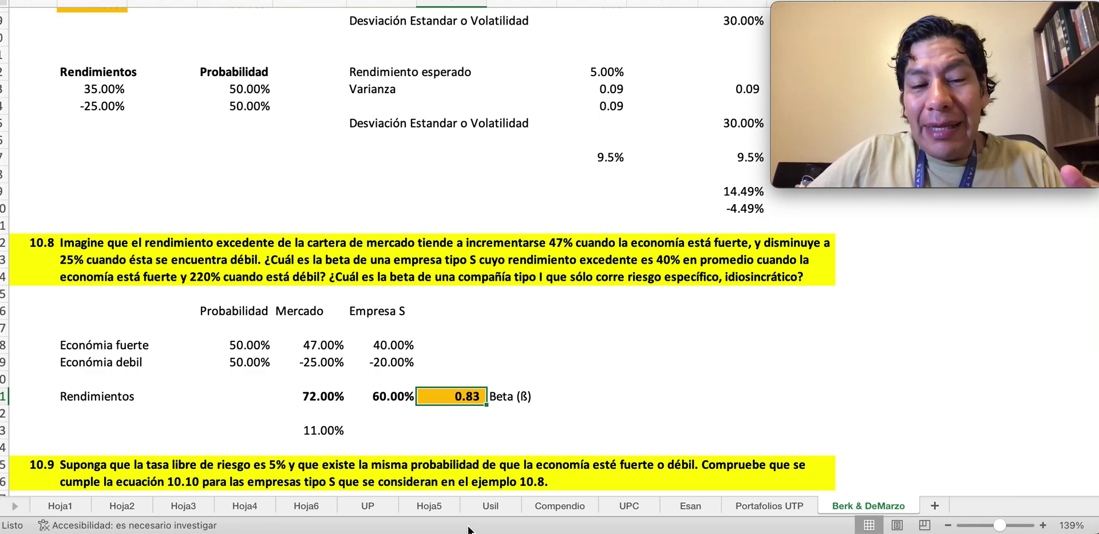
Recalculate the beta beside its "Beta (ß)" label by dividing Empresa S's return by the market's with =F111/E111
left_click(386, 397)
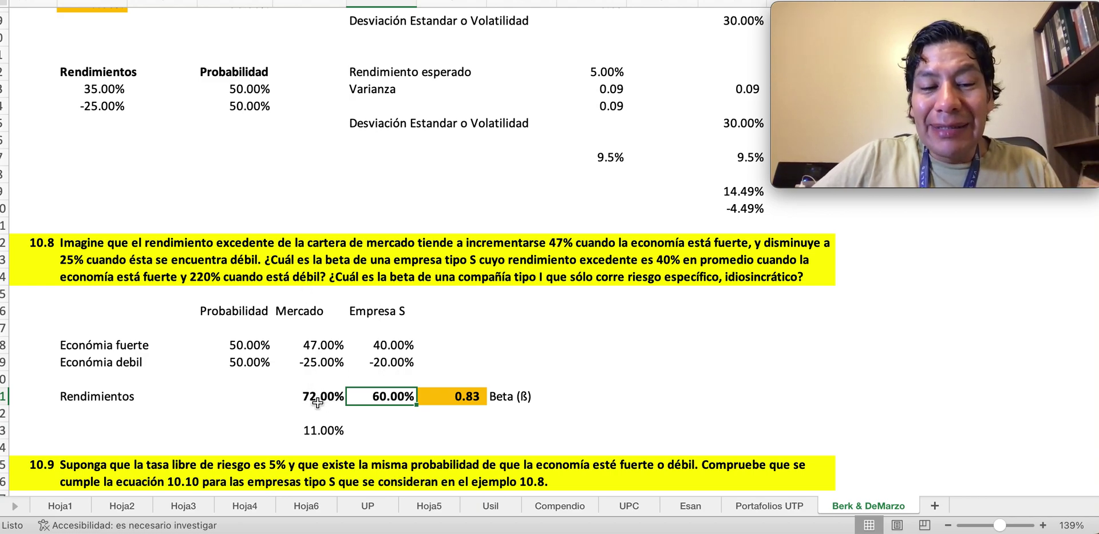
left_click(598, 397)
type("=")
key("Left")
key("Left")
key("Left")
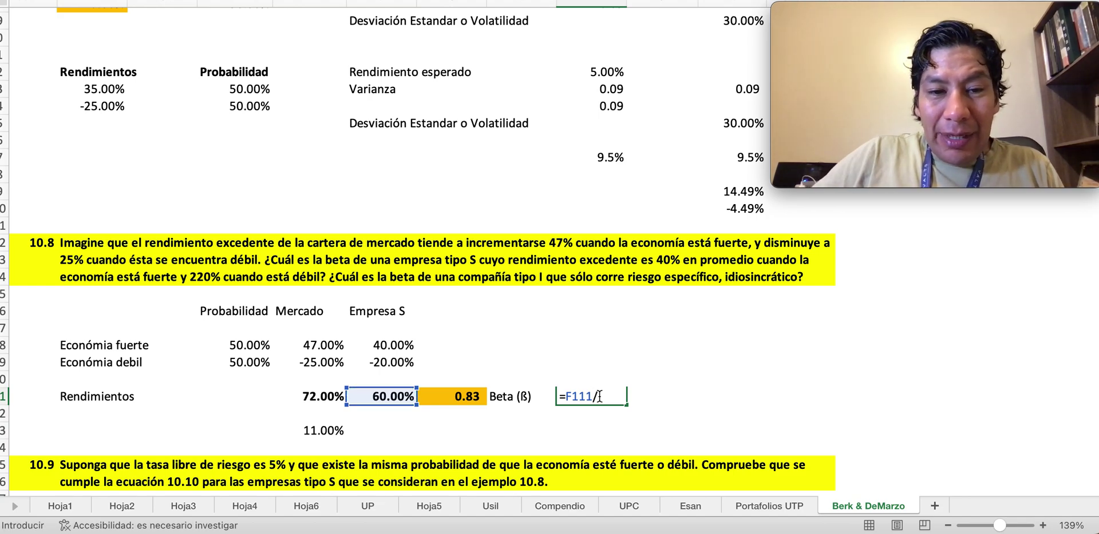
type("/")
key("Left")
key("Left")
key("Left")
key("Left")
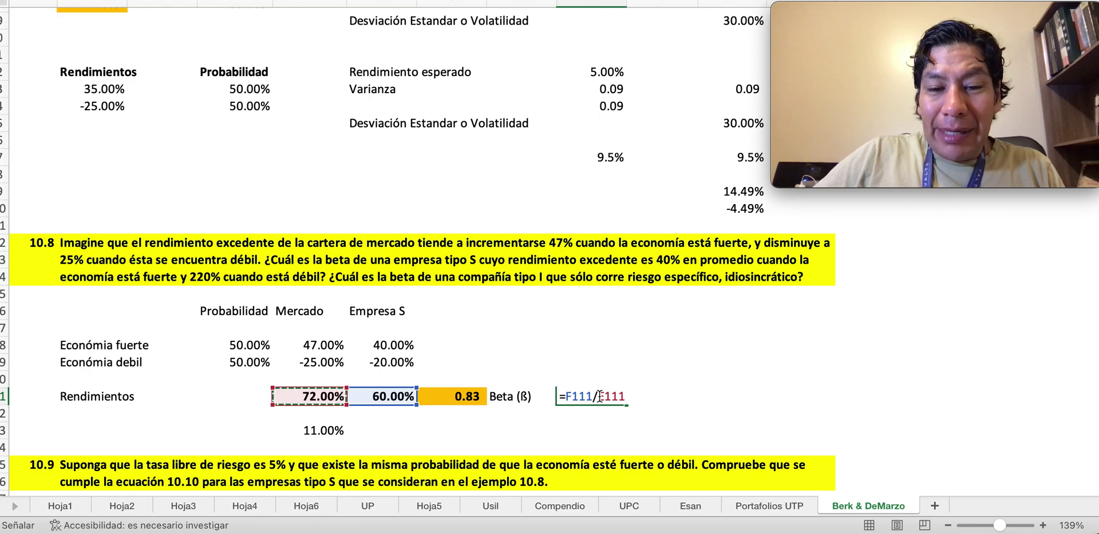
key("Return")
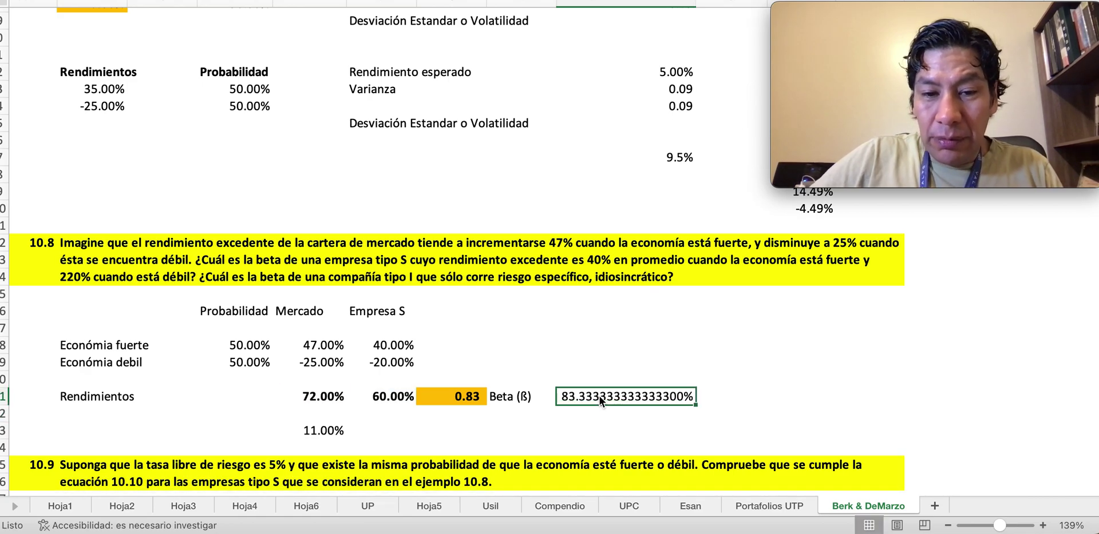
Format the recalculated beta as a plain number with two decimals and narrow its widened column
left_click(521, 1)
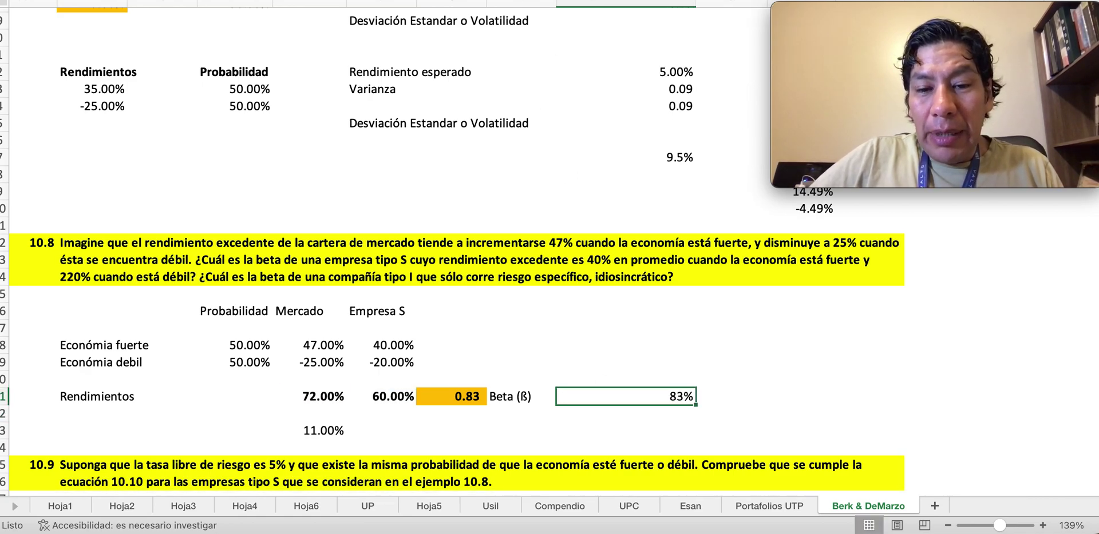
left_click(529, 1)
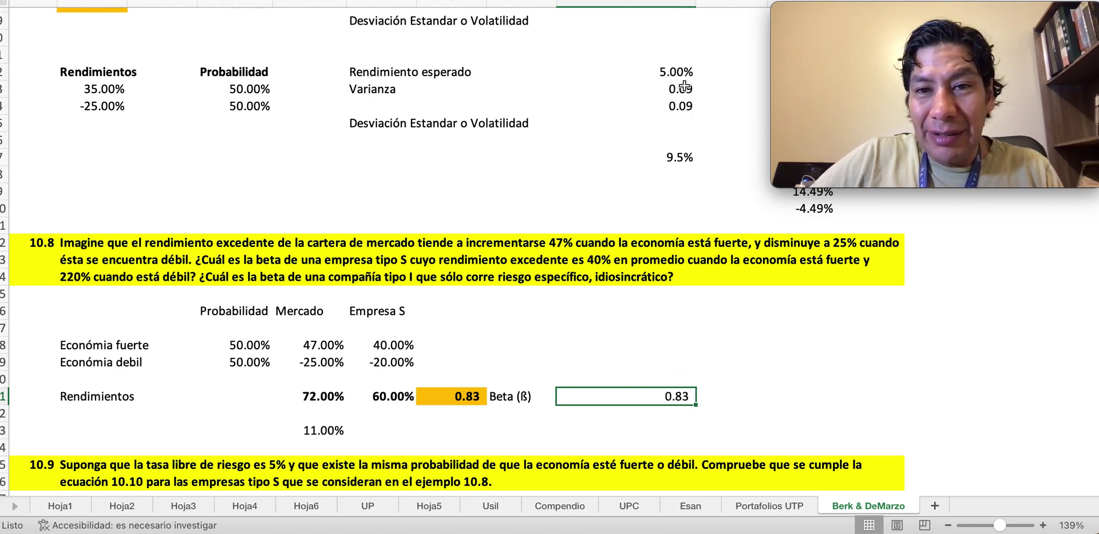
left_click_drag(695, 2, 623, 4)
left_click(801, 328)
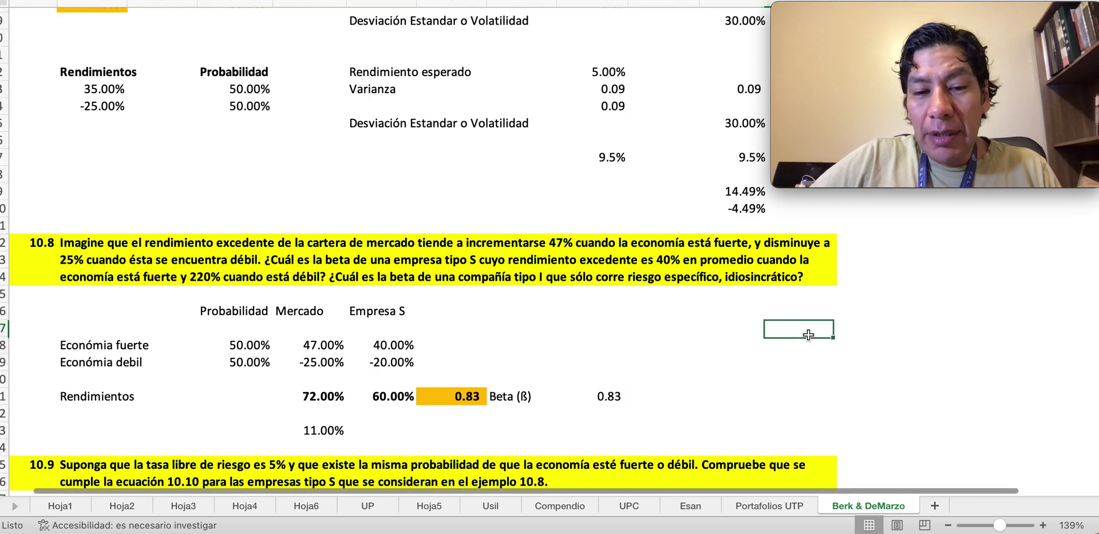
View exercise 10.9 in the workbook, then switch to the textbook PDF and read the risk premium section, equation 10.10 and example 10.9
scroll(733, 365, "down", 5)
scroll(733, 364, "down", 1)
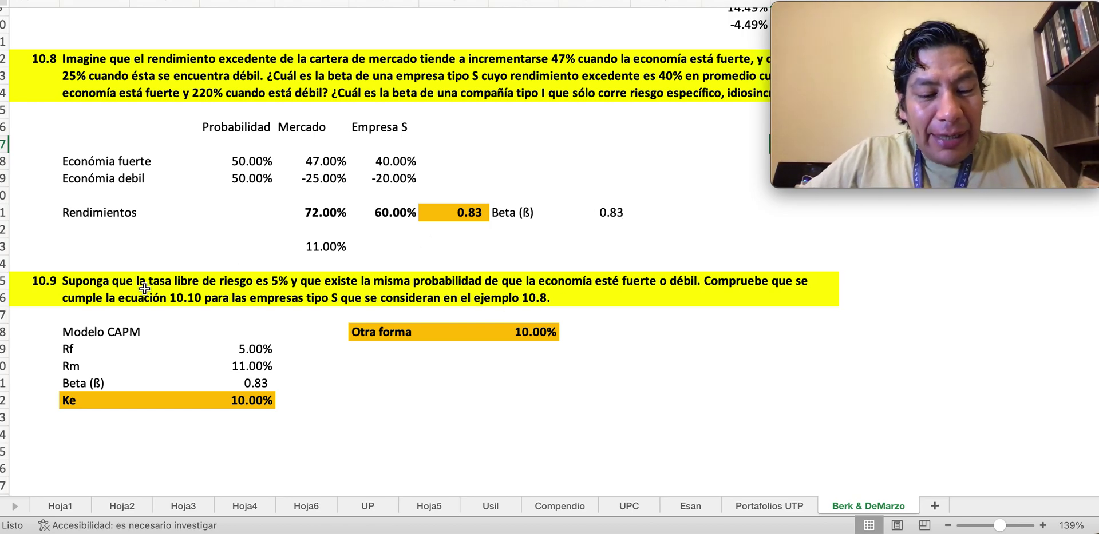
key("super+Tab")
scroll(478, 308, "down", 15)
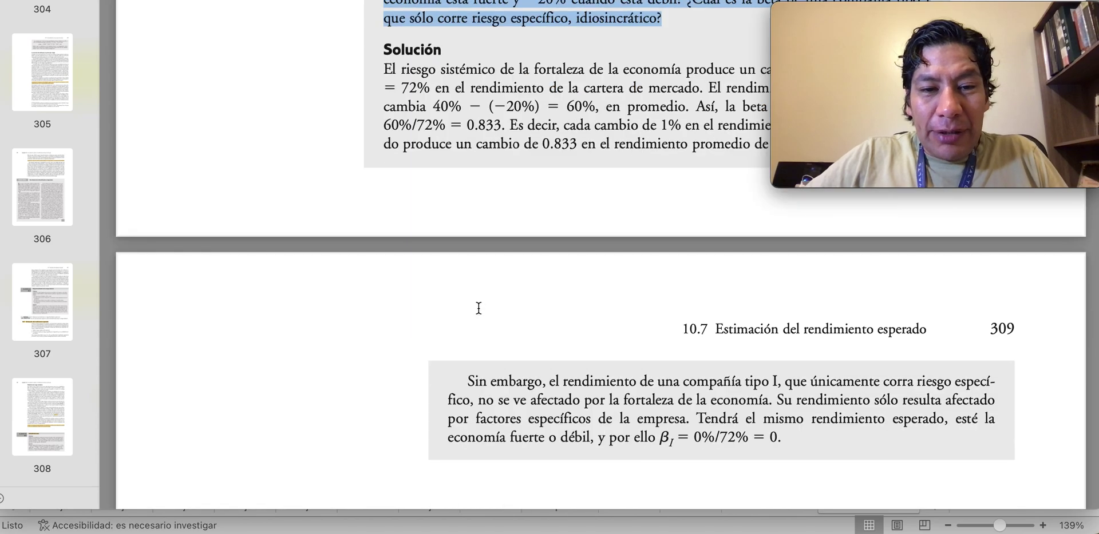
scroll(478, 308, "up", 7)
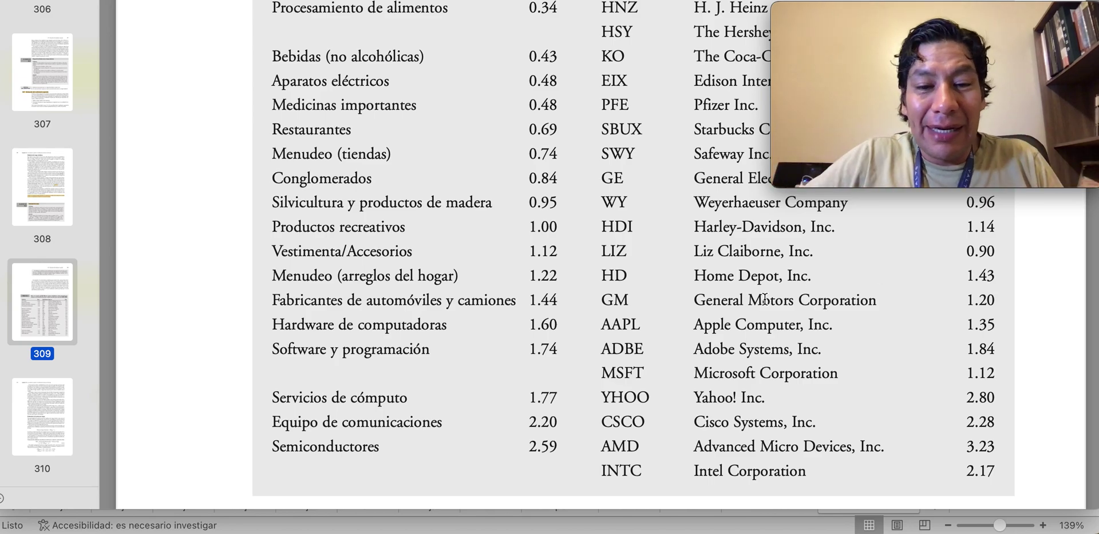
scroll(693, 316, "down", 10)
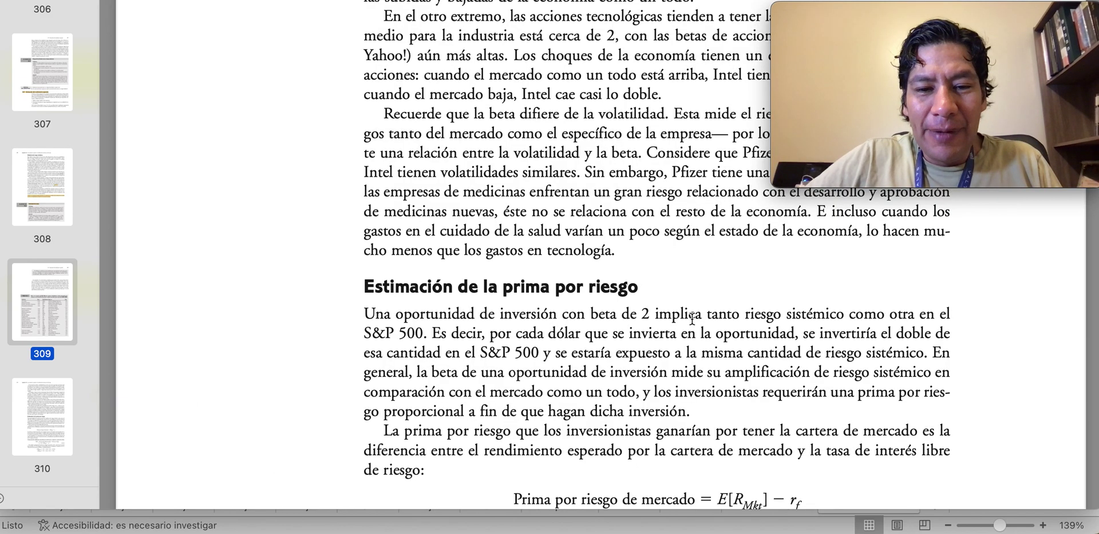
scroll(691, 318, "down", 9)
scroll(691, 319, "up", 4)
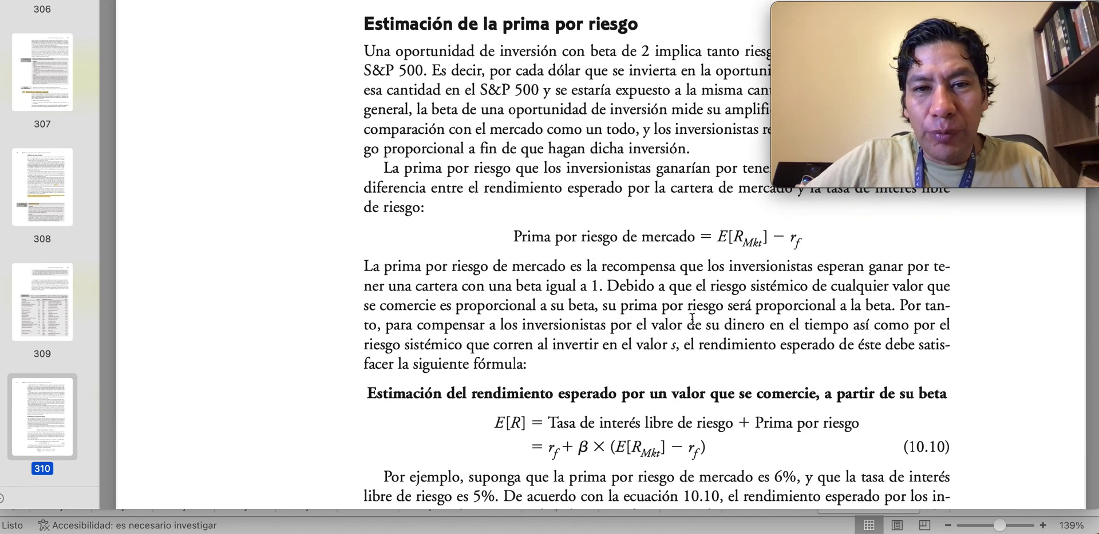
scroll(692, 319, "down", 2)
scroll(691, 319, "up", 2)
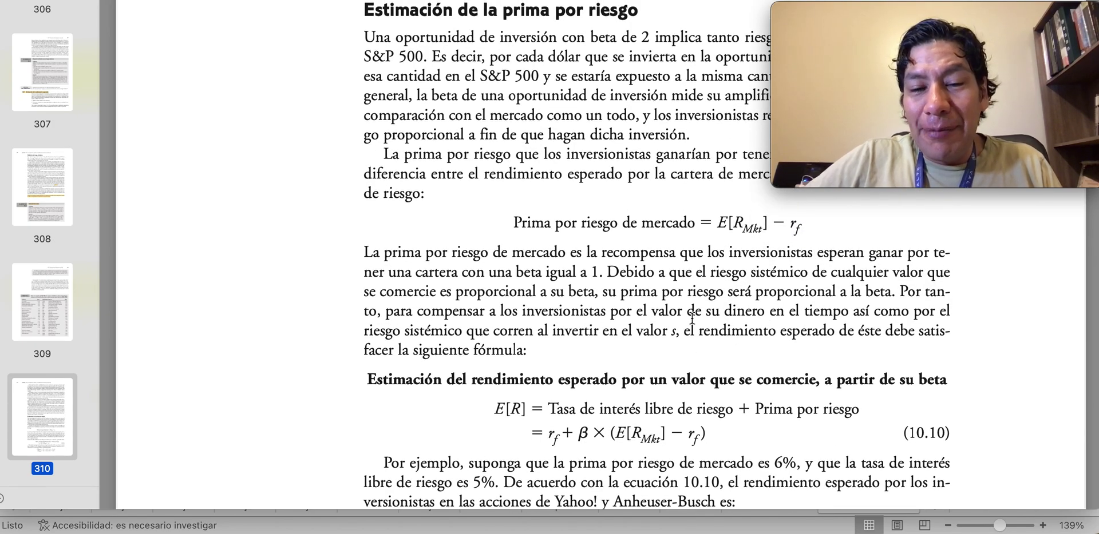
scroll(692, 318, "down", 10)
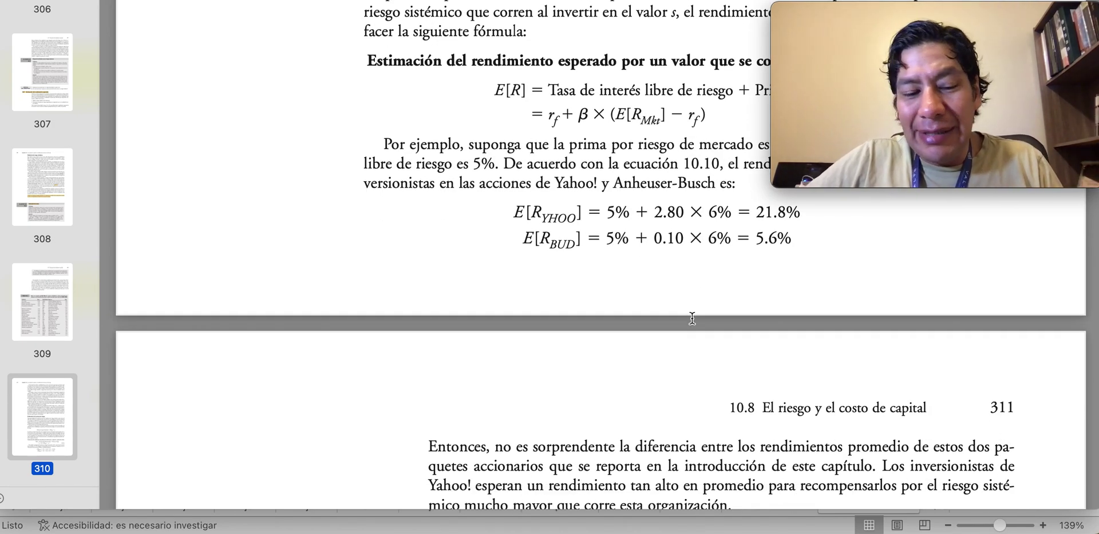
scroll(692, 319, "down", 14)
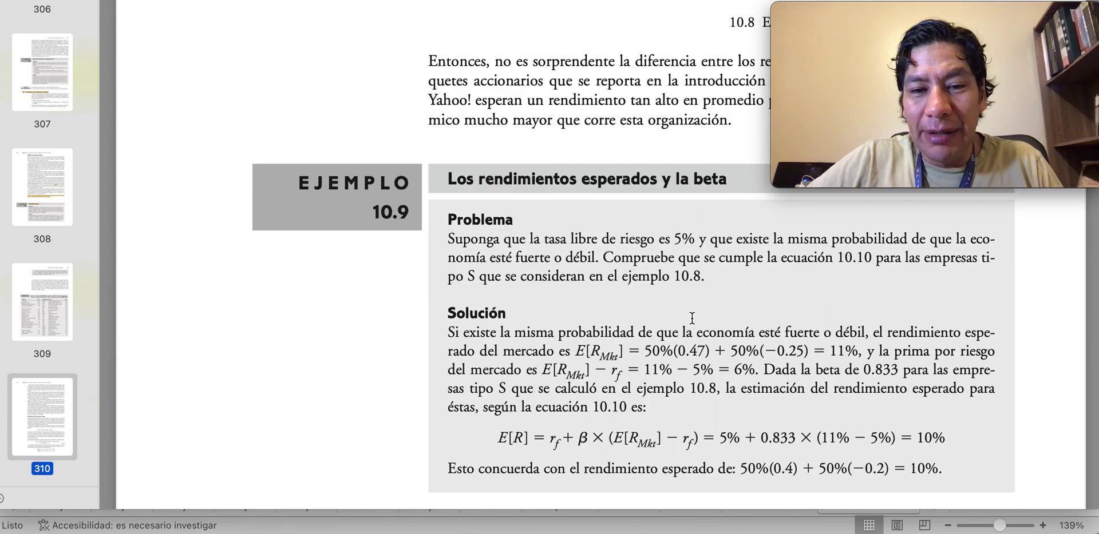
scroll(487, 295, "up", 3)
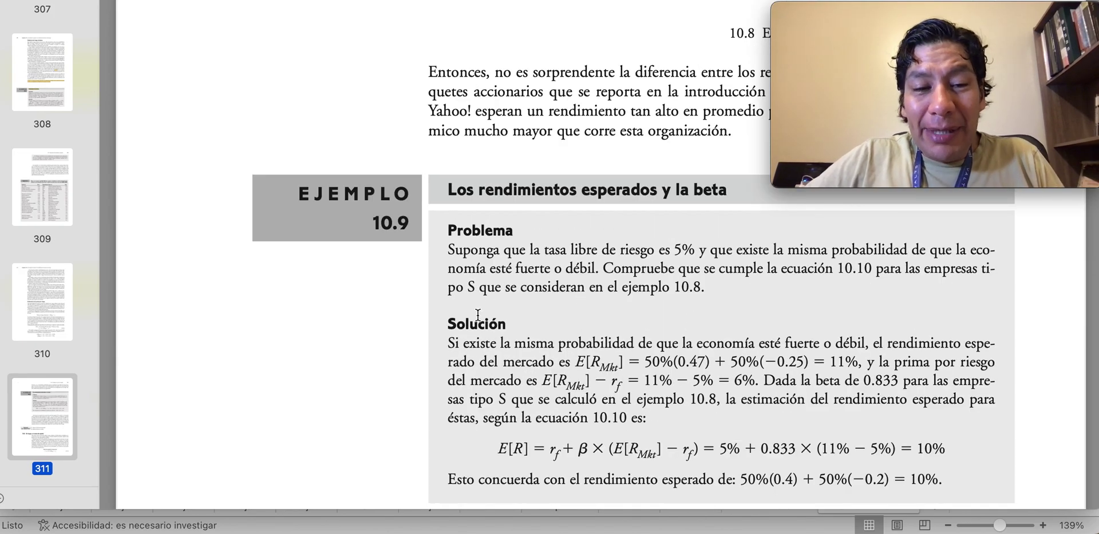
Return to the Excel workbook, bold the "Modelo CAPM" heading of exercise 10.9 and select the exercise's statement
key("super+Tab")
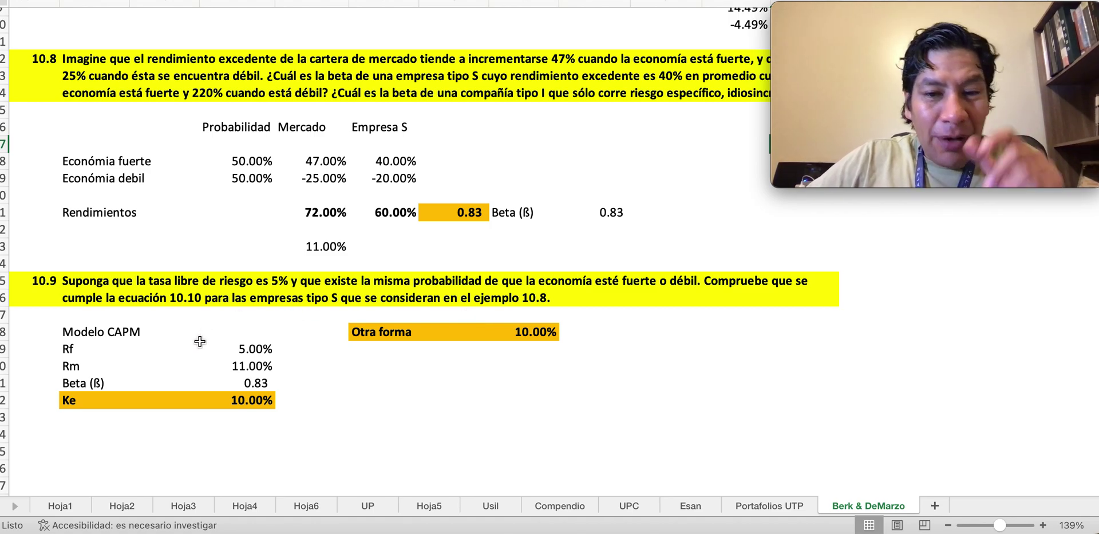
left_click(91, 331)
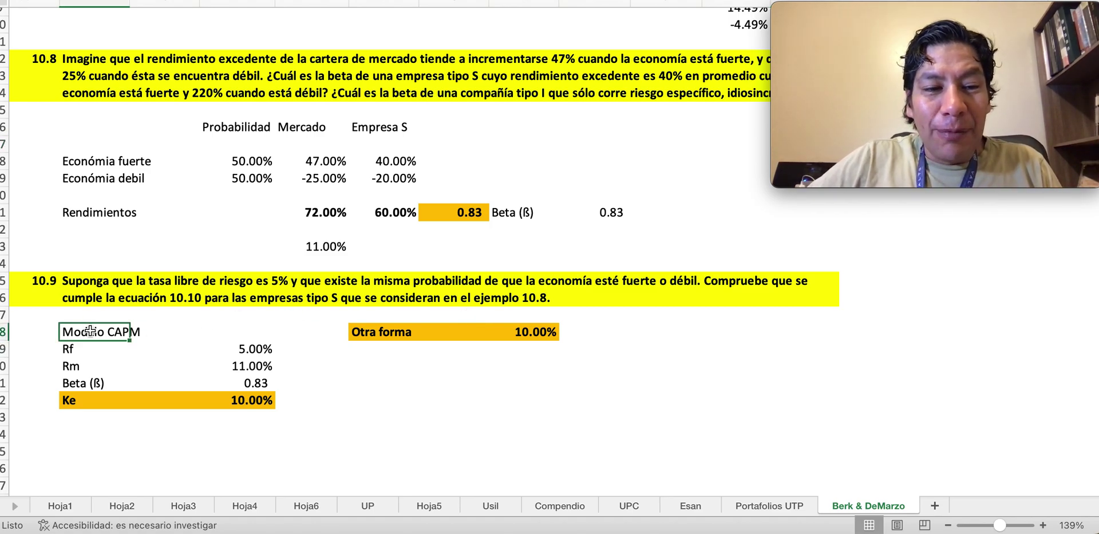
key("super+b")
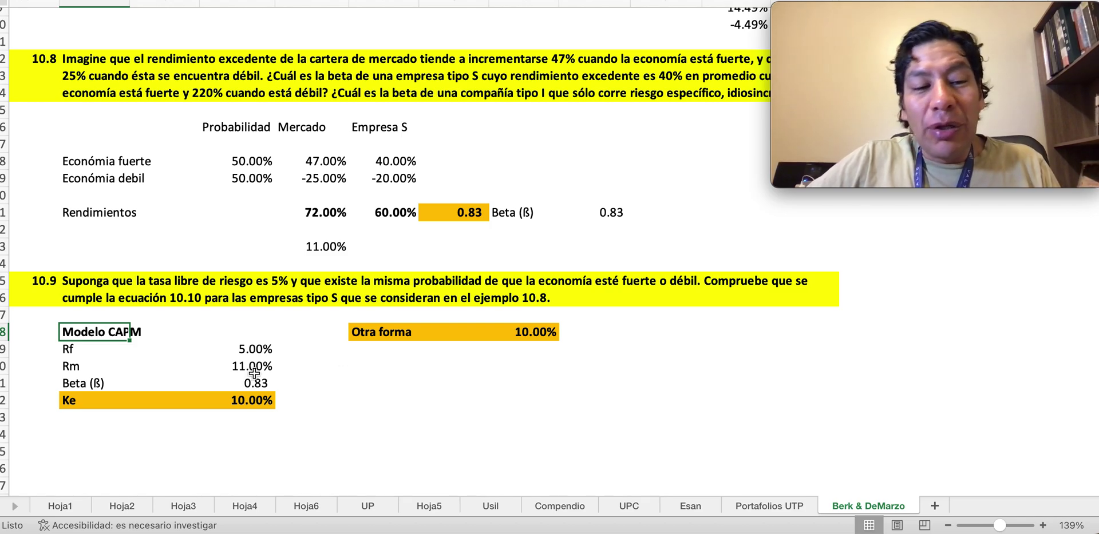
left_click(364, 382)
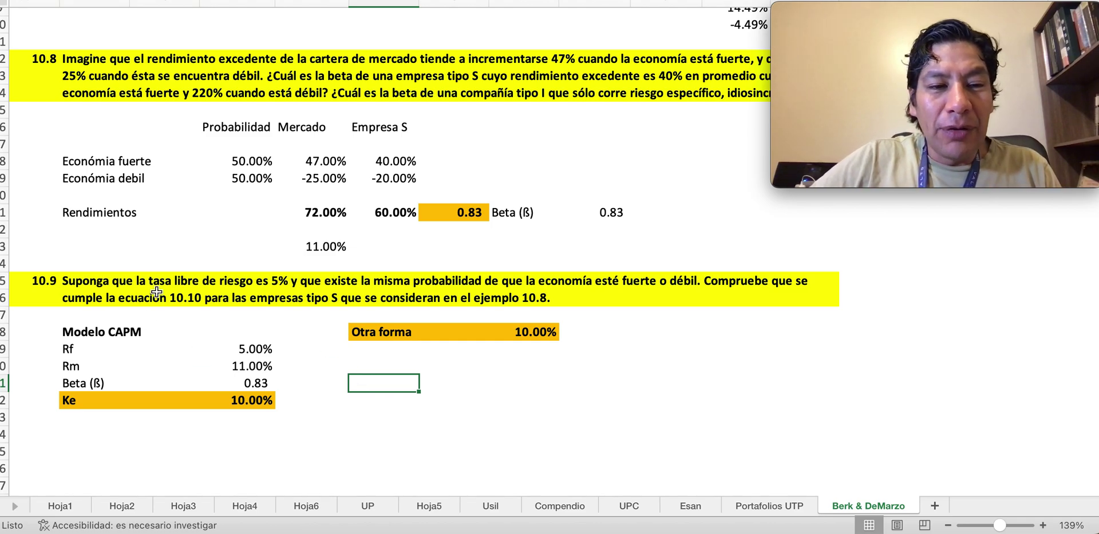
left_click(137, 291)
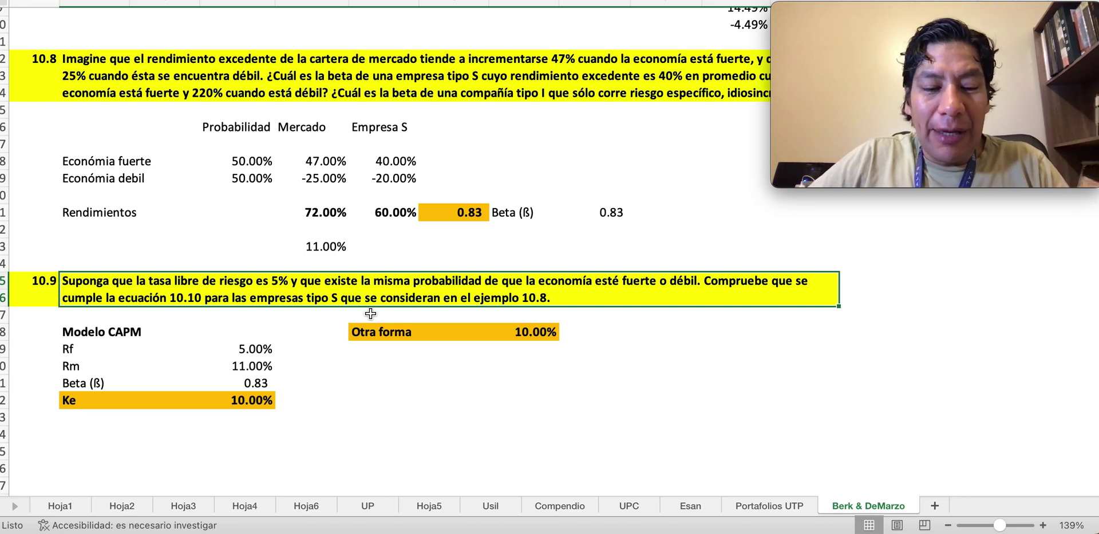
Switch to the textbook PDF and look back from example 10.9 through the earlier sections to the standard error formula, equation 10.8
key("super+Tab")
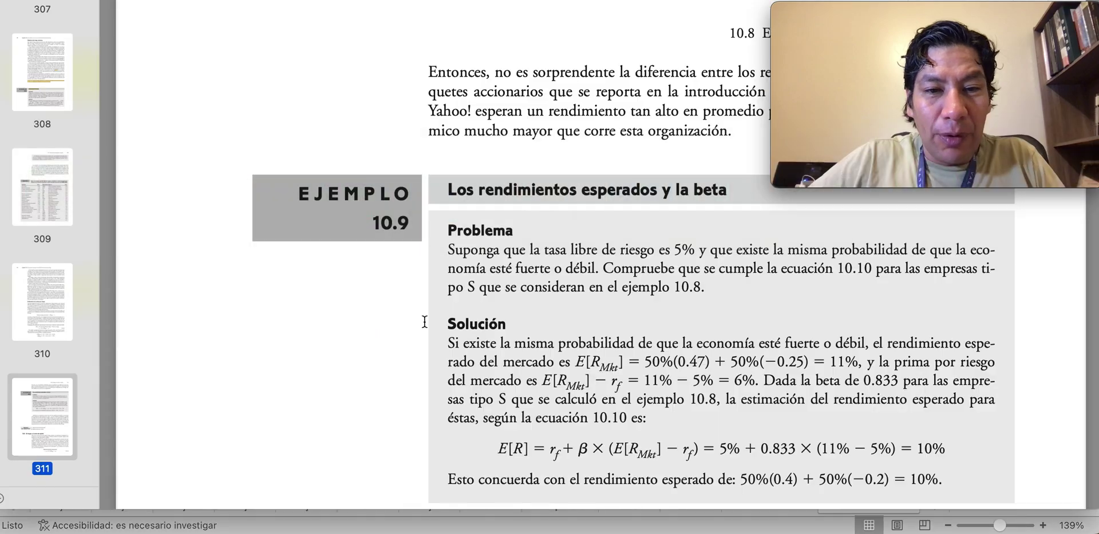
scroll(462, 268, "up", 10)
scroll(462, 269, "down", 5)
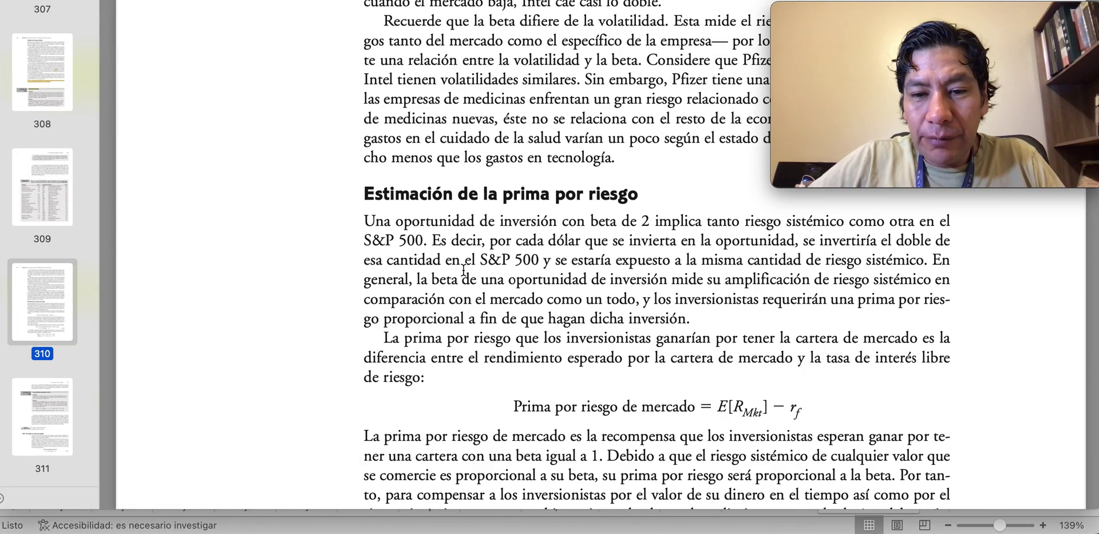
scroll(463, 269, "up", 10)
scroll(463, 270, "up", 15)
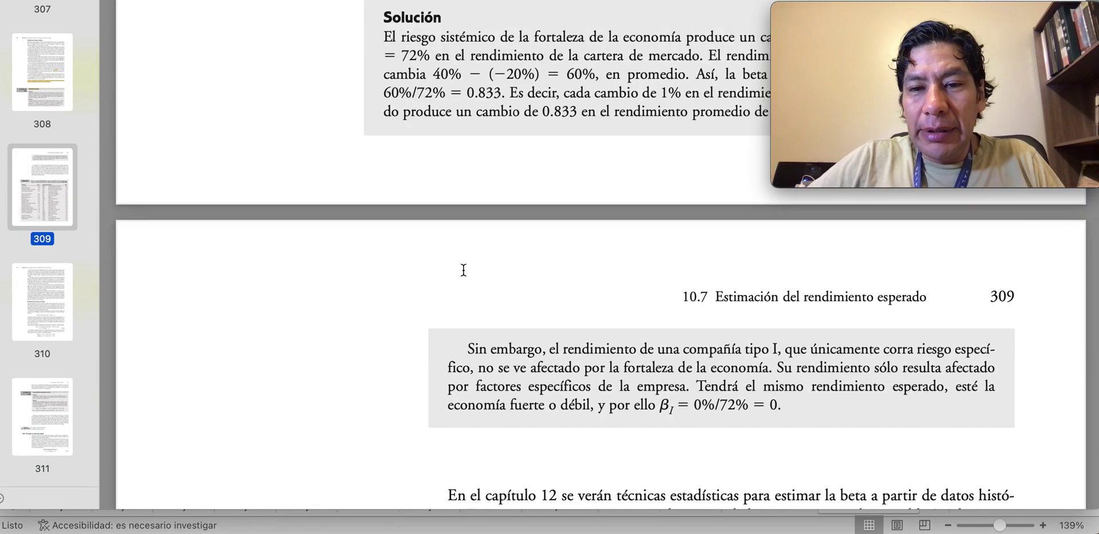
scroll(464, 270, "up", 20)
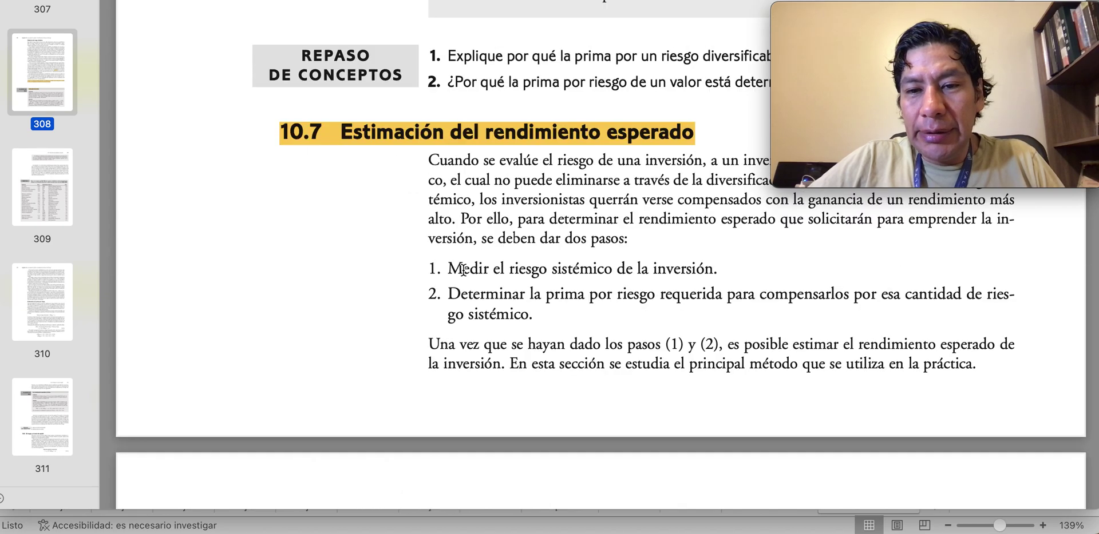
scroll(464, 270, "up", 20)
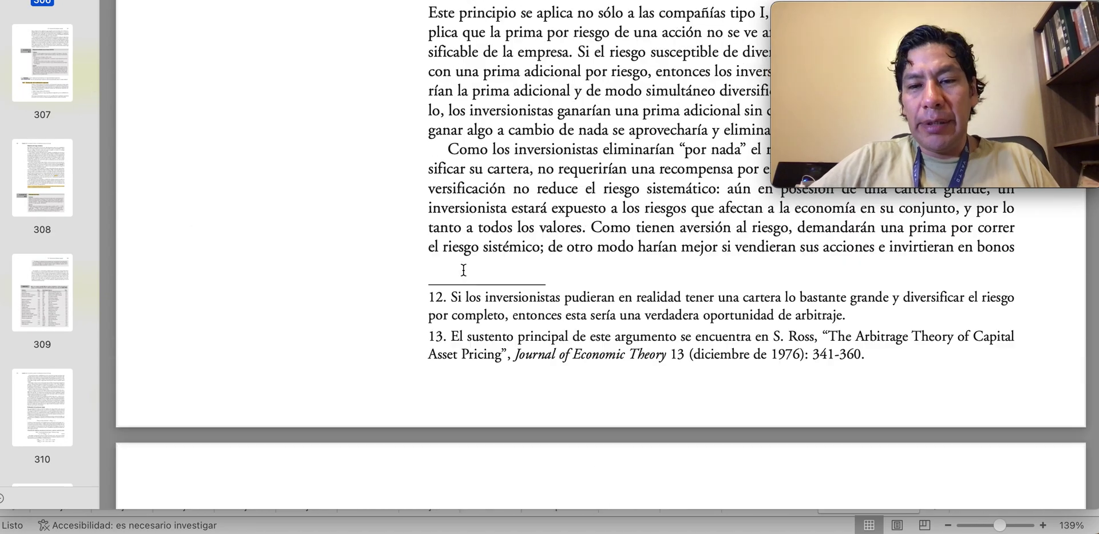
scroll(463, 270, "up", 20)
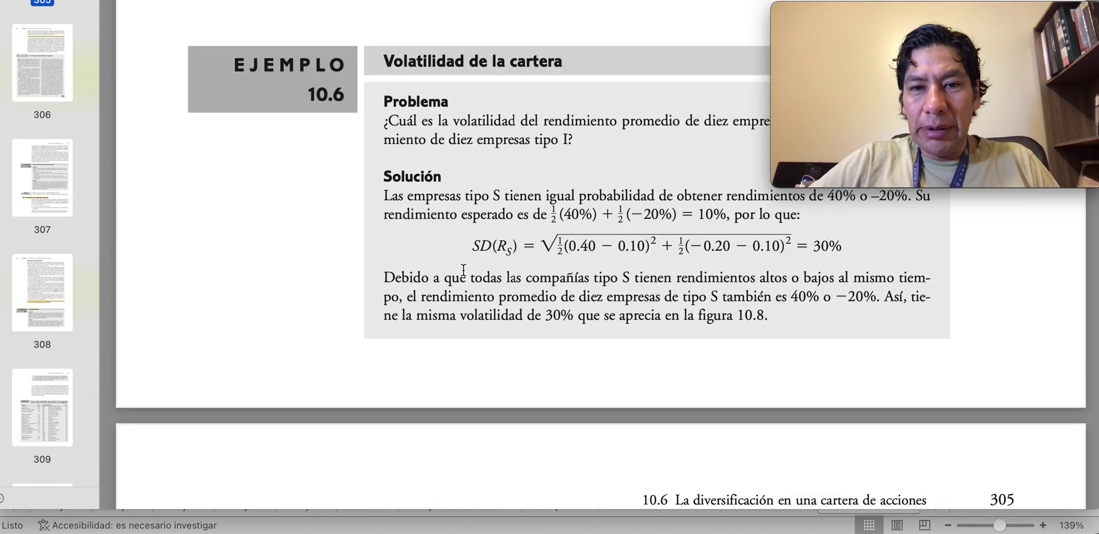
scroll(464, 270, "up", 20)
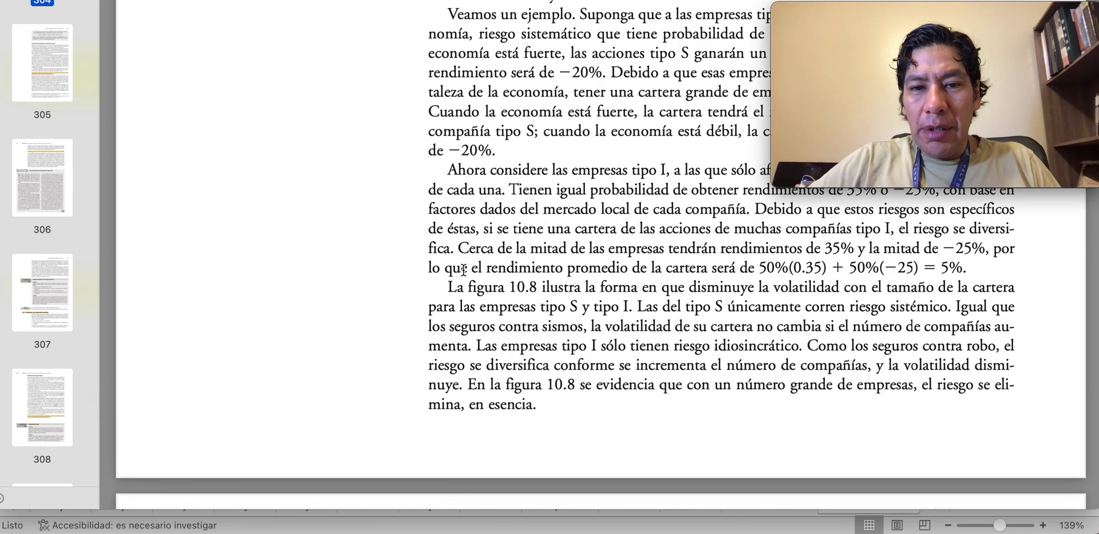
scroll(463, 270, "up", 20)
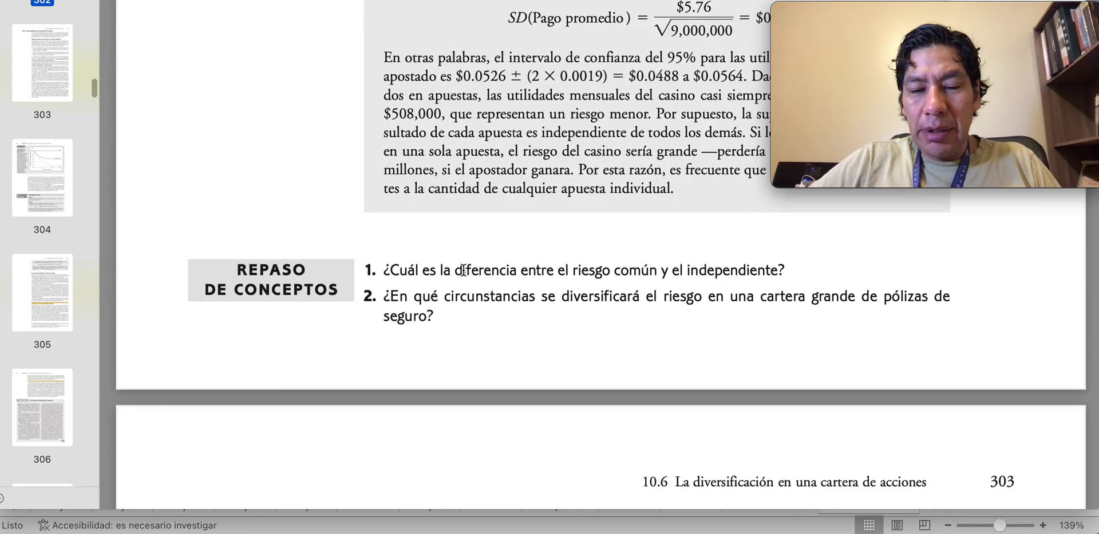
scroll(464, 270, "up", 20)
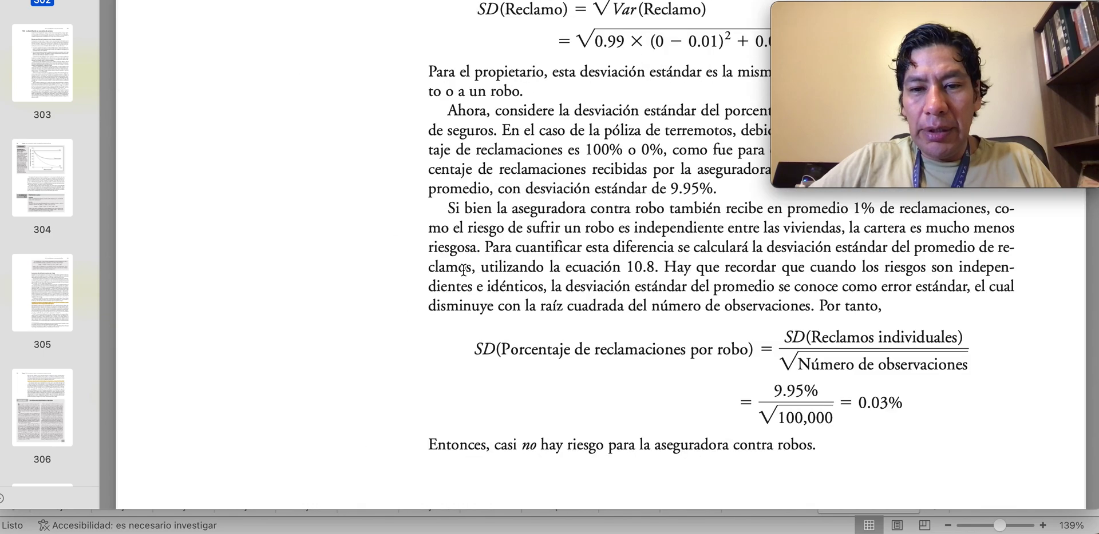
scroll(464, 271, "up", 20)
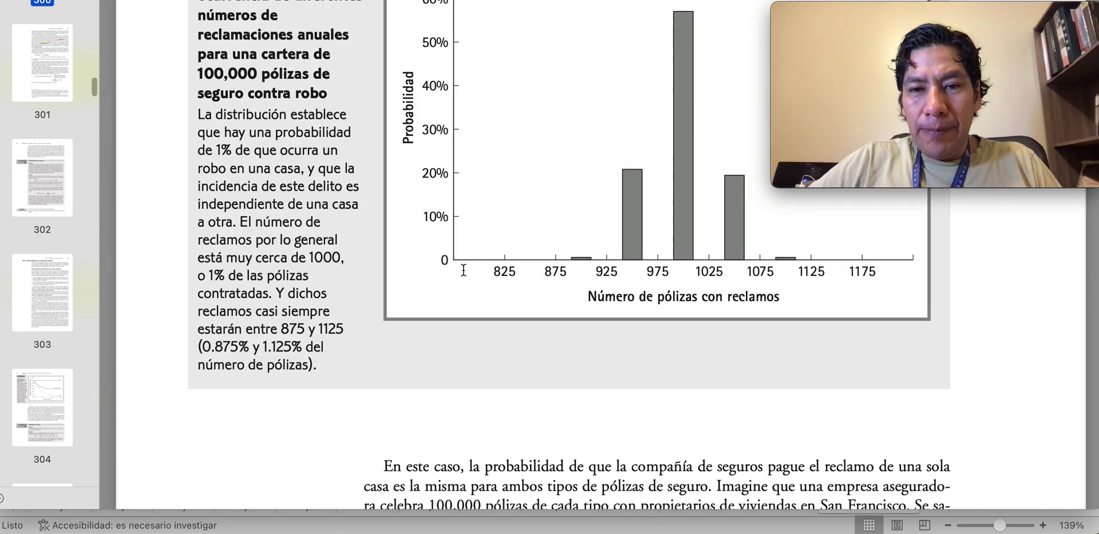
scroll(464, 270, "up", 20)
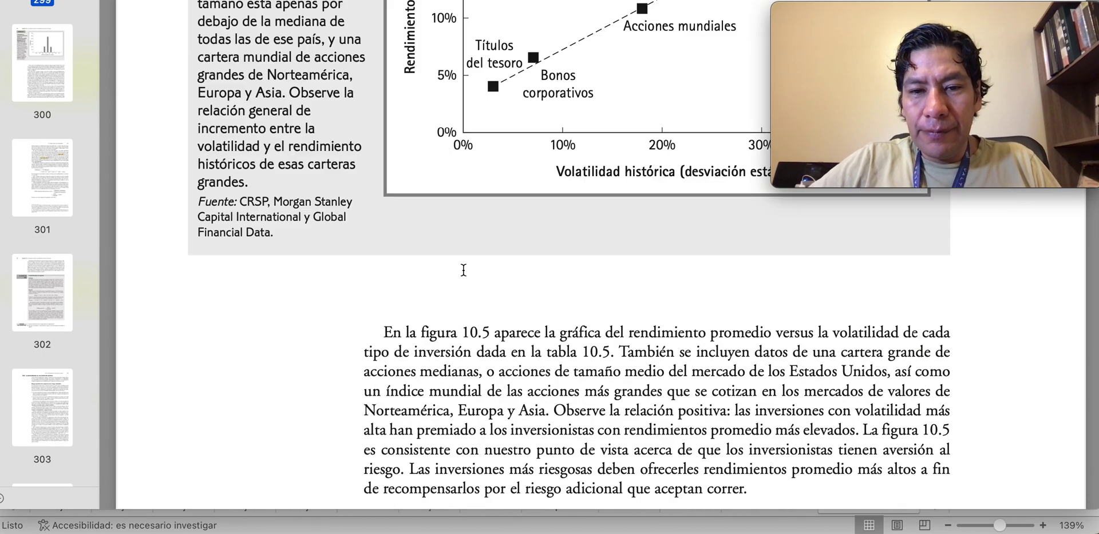
scroll(463, 271, "up", 20)
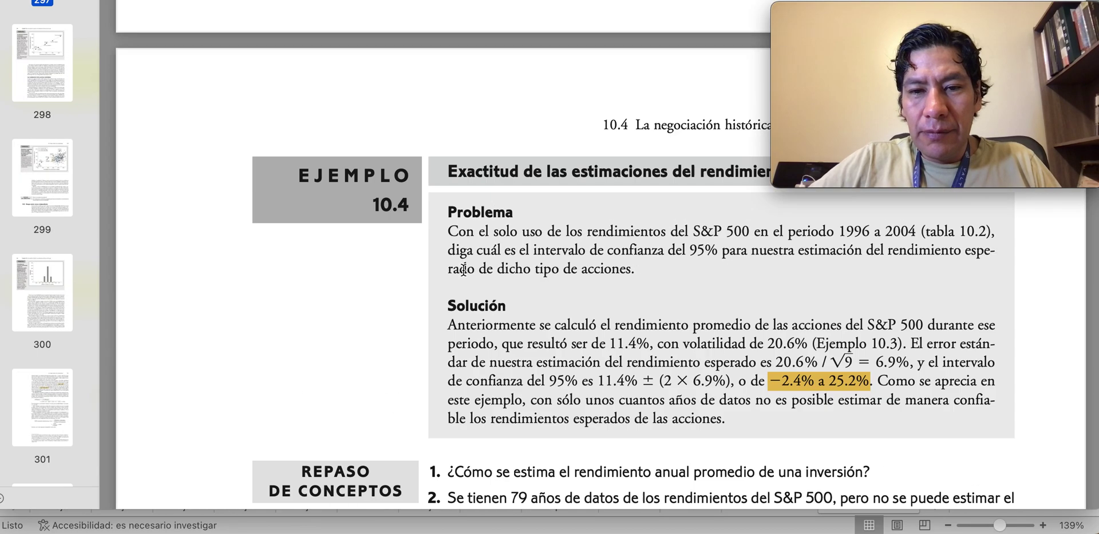
scroll(464, 270, "up", 15)
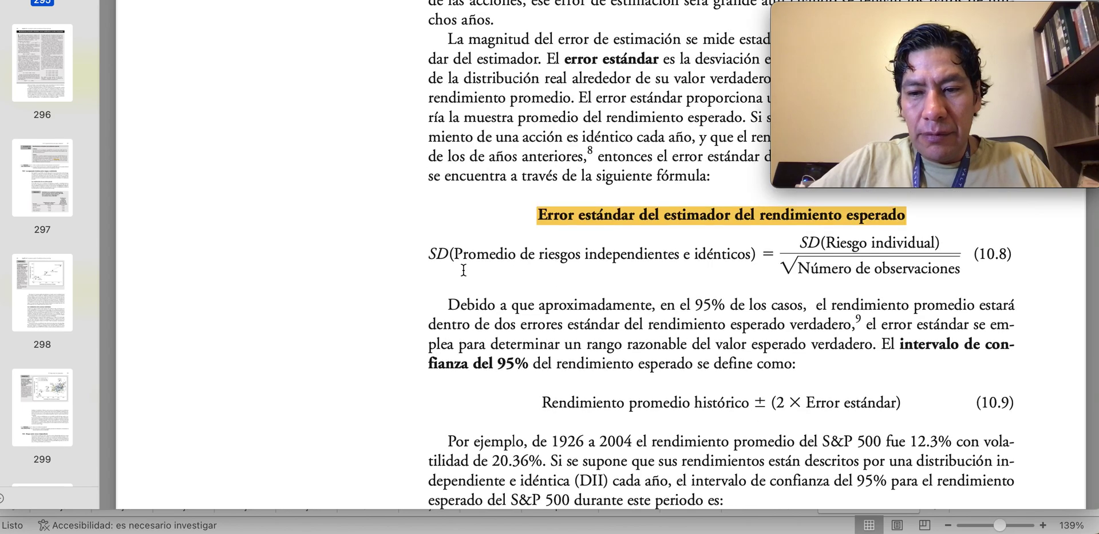
Review textbook example 10.4, figures 10.5 to 10.7 and section 10.5 on common versus independent risk
scroll(563, 294, "down", 5)
scroll(523, 269, "down", 20)
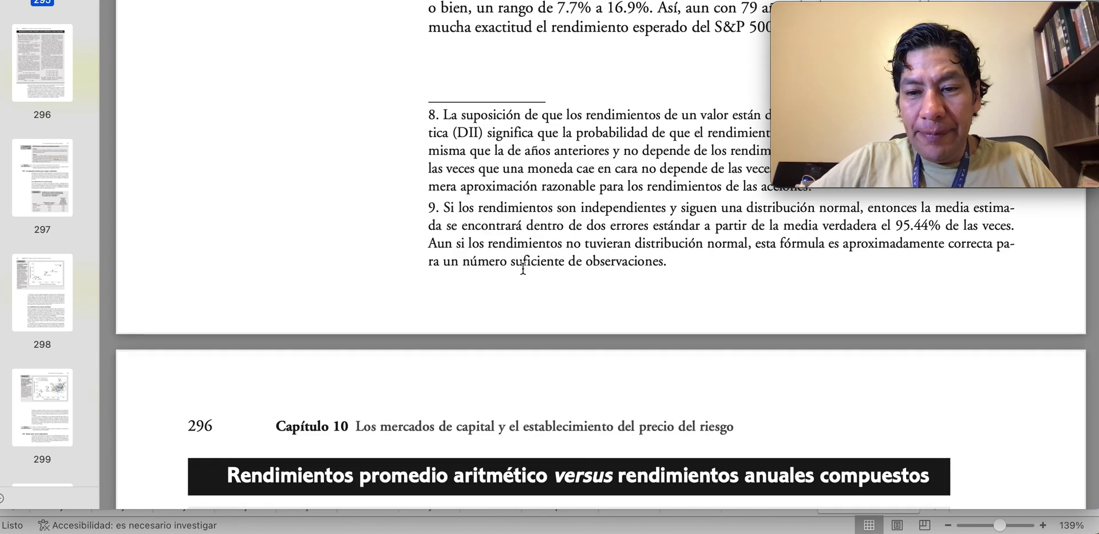
scroll(522, 269, "down", 10)
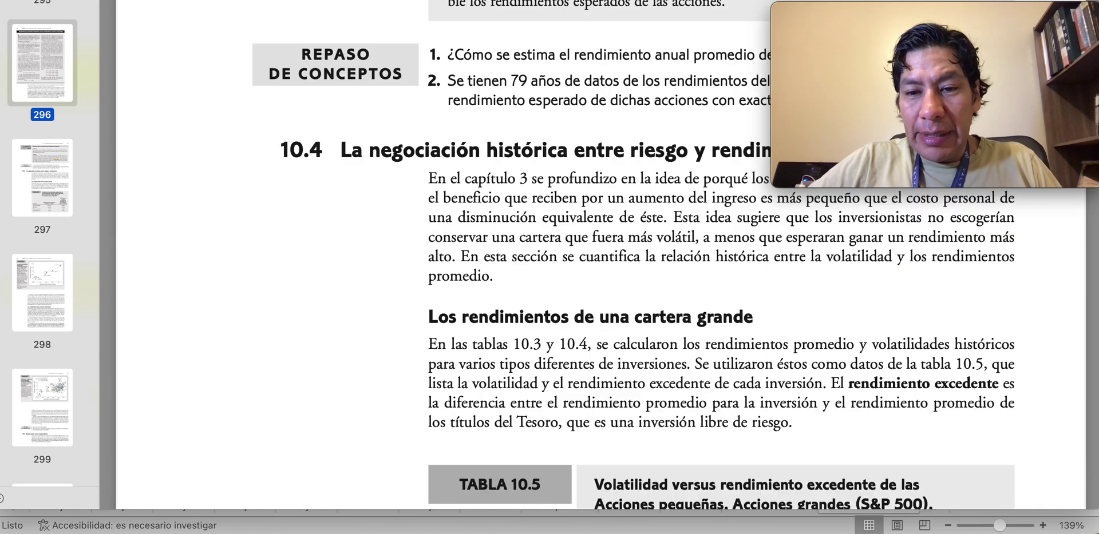
scroll(523, 269, "up", 8)
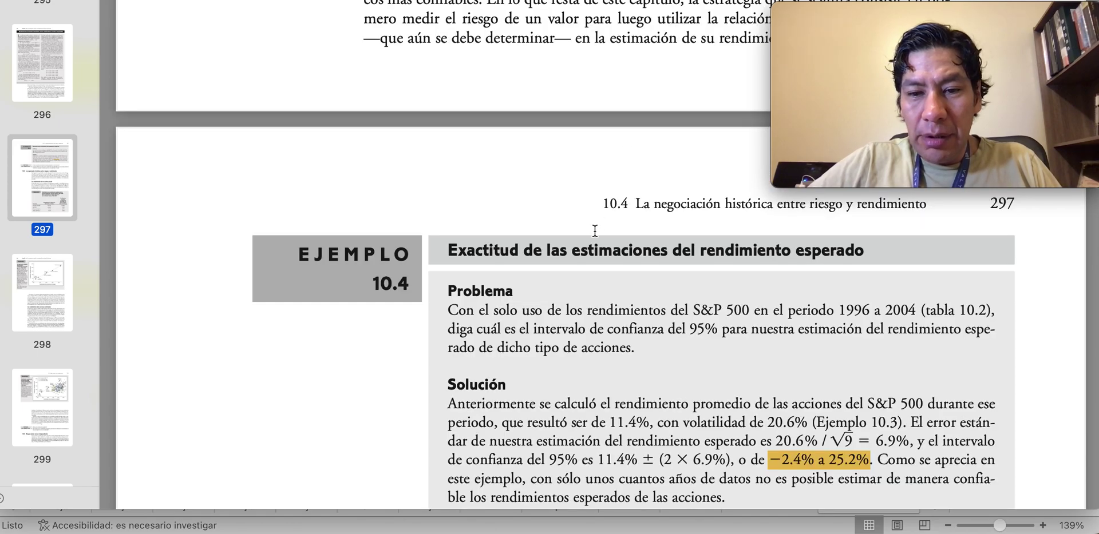
scroll(594, 231, "down", 15)
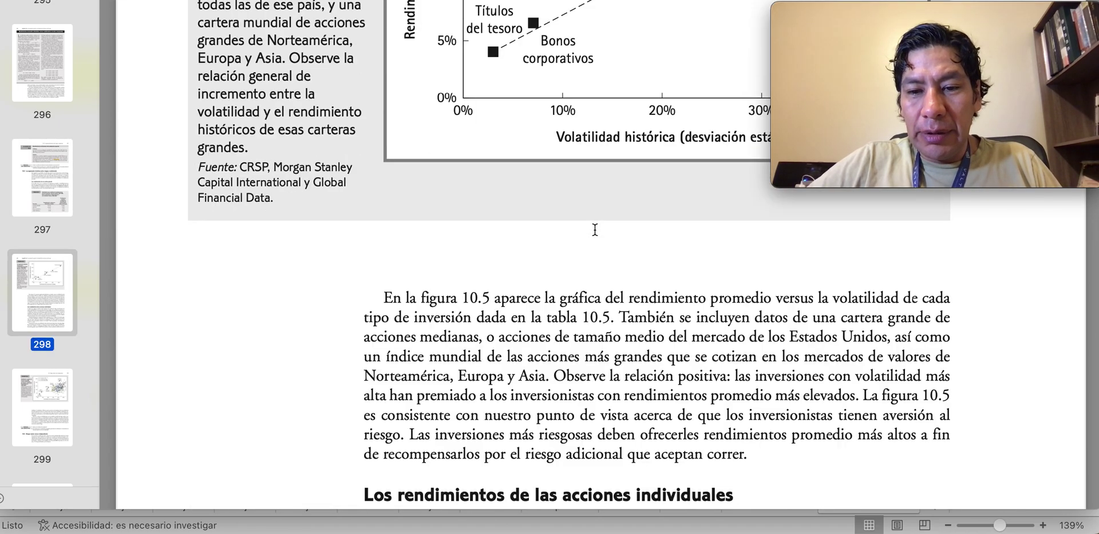
scroll(595, 230, "down", 18)
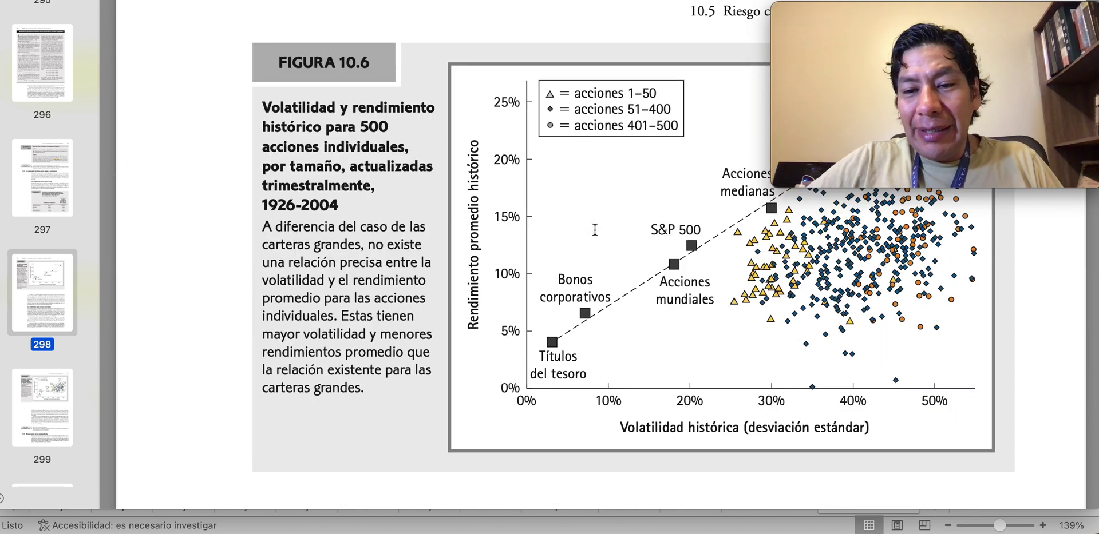
scroll(595, 230, "down", 3)
scroll(544, 329, "down", 20)
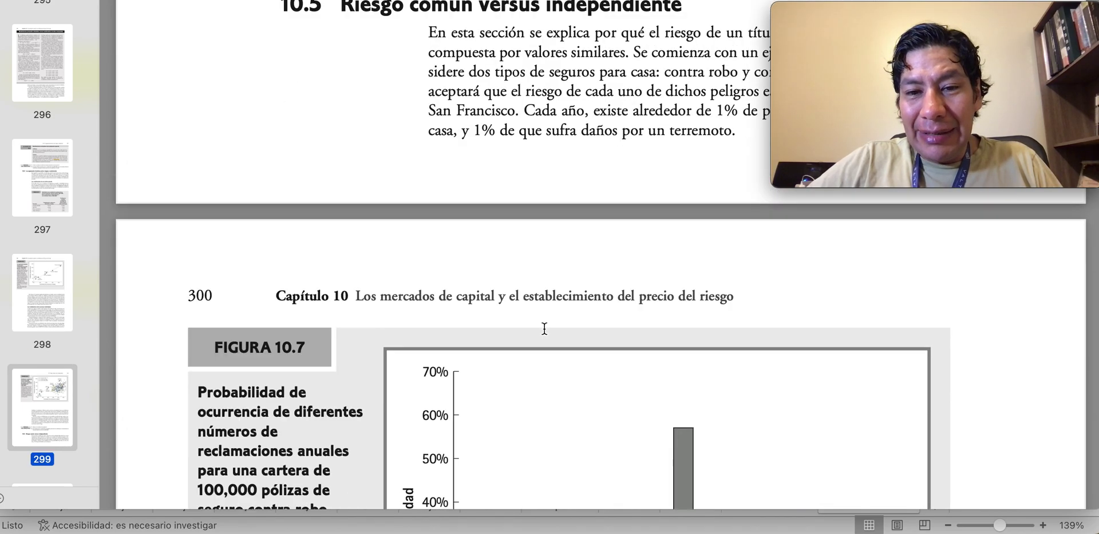
scroll(544, 329, "down", 20)
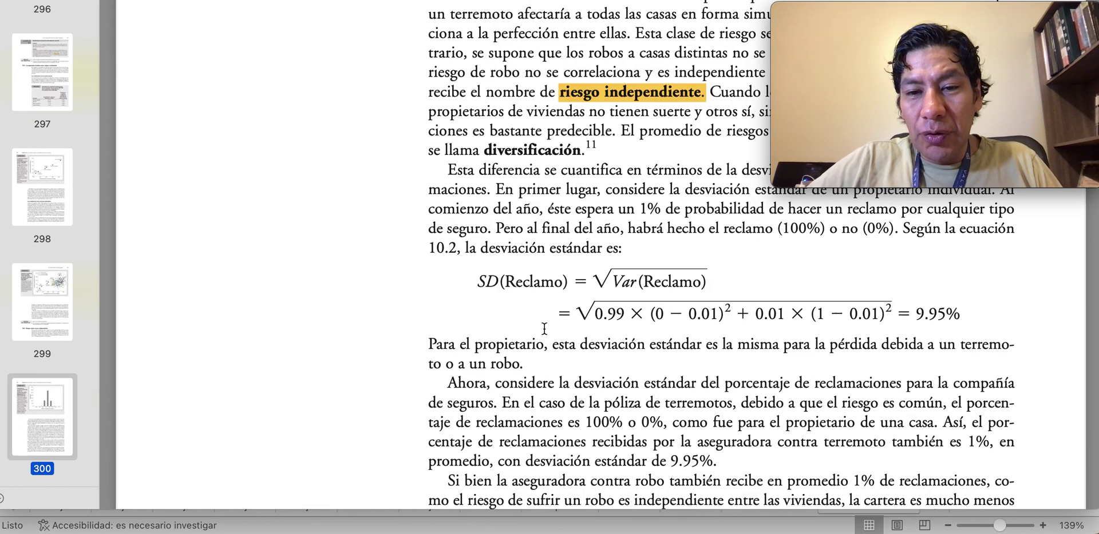
scroll(544, 329, "down", 20)
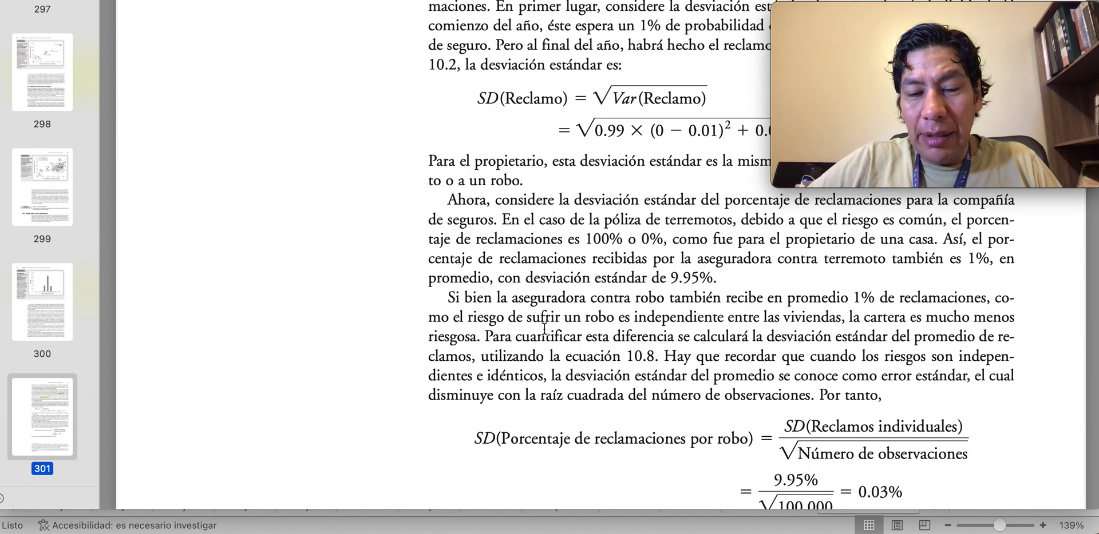
Read on in the textbook from the insurance example through section 10.6 on diversification and section 10.7 on beta to equation 10.10
scroll(544, 329, "down", 20)
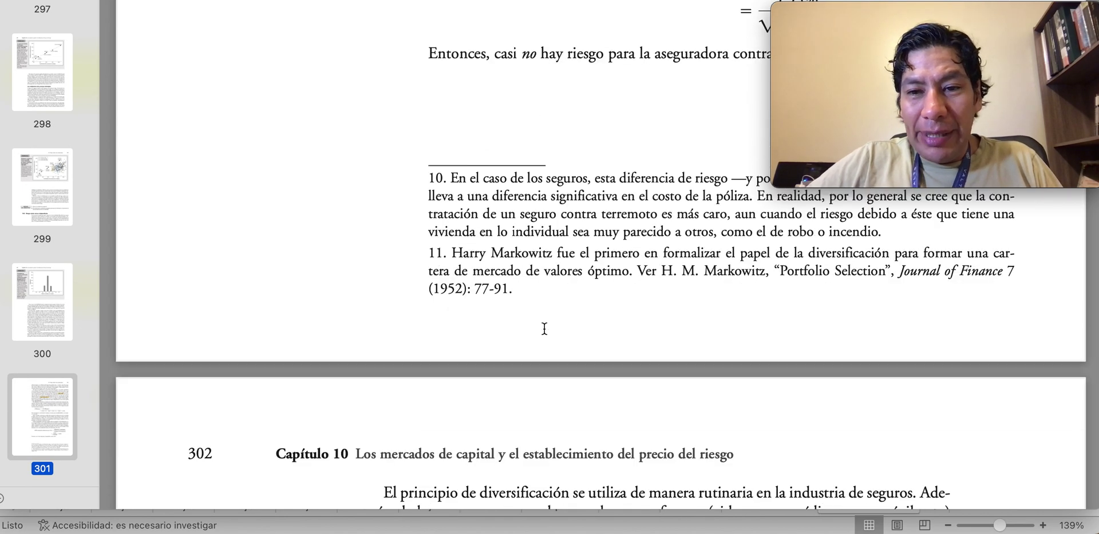
scroll(544, 329, "down", 20)
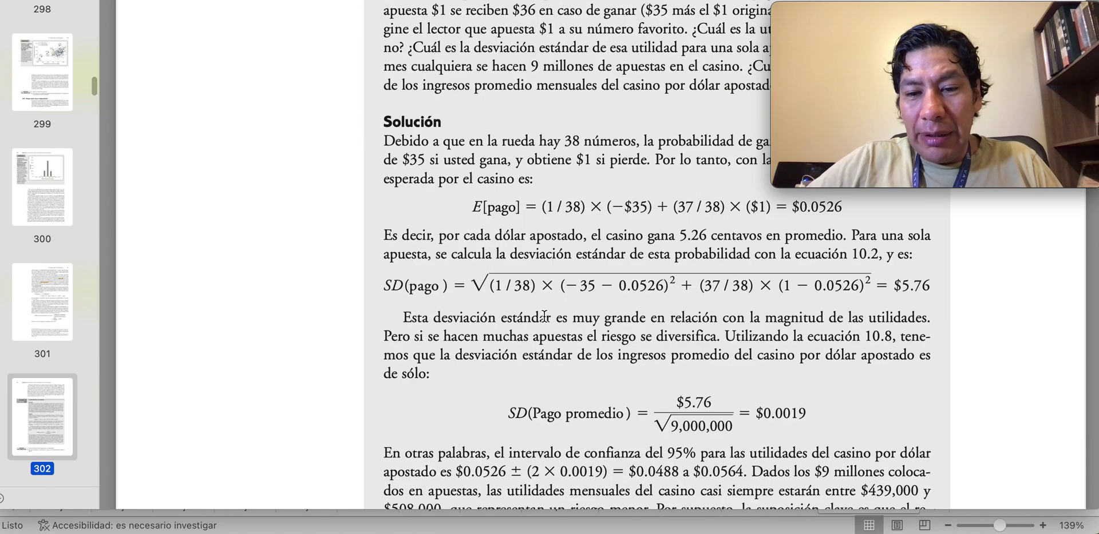
scroll(544, 316, "down", 20)
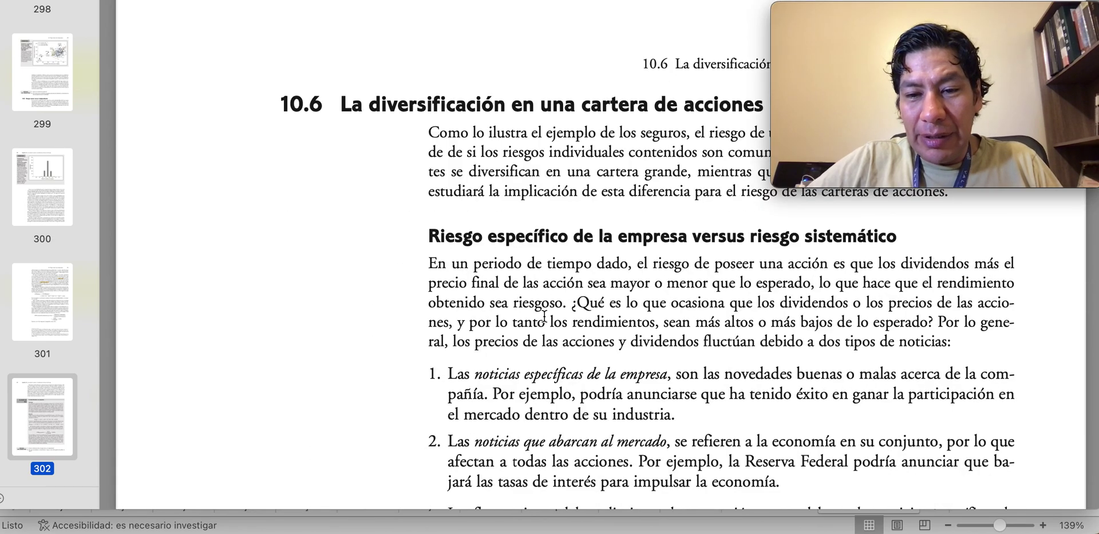
scroll(544, 316, "down", 20)
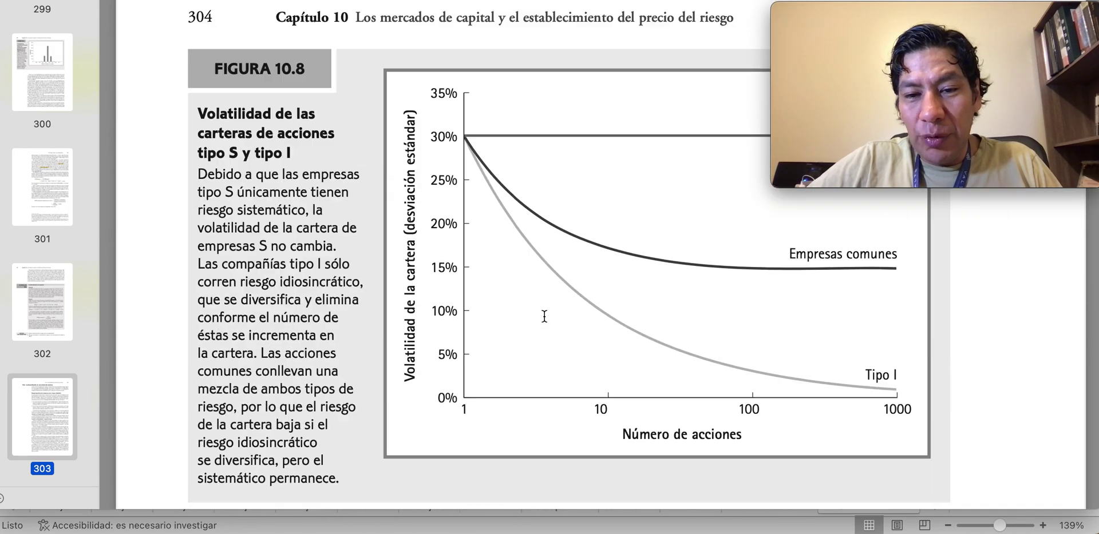
scroll(544, 317, "down", 20)
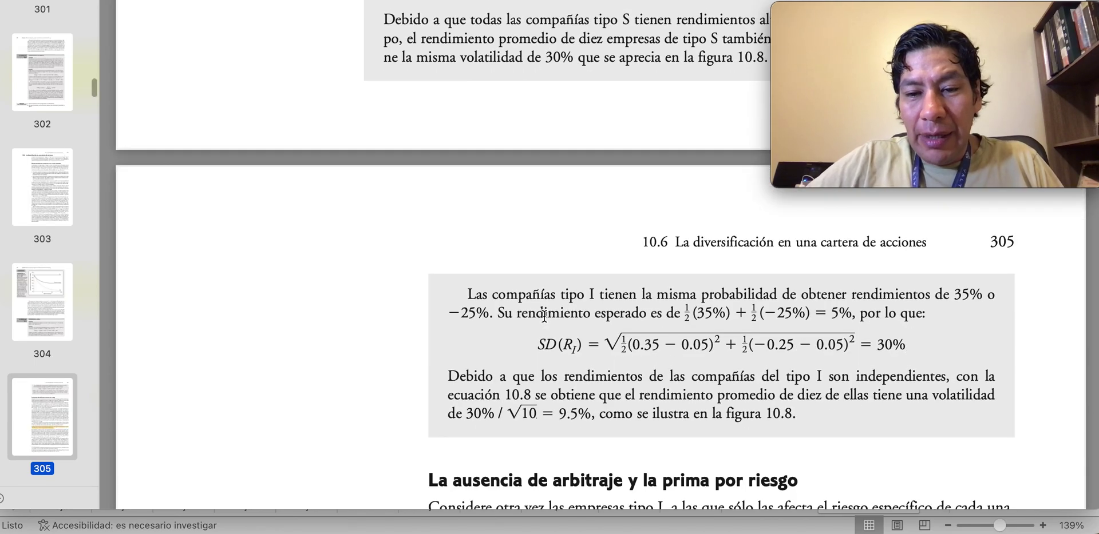
scroll(545, 317, "down", 20)
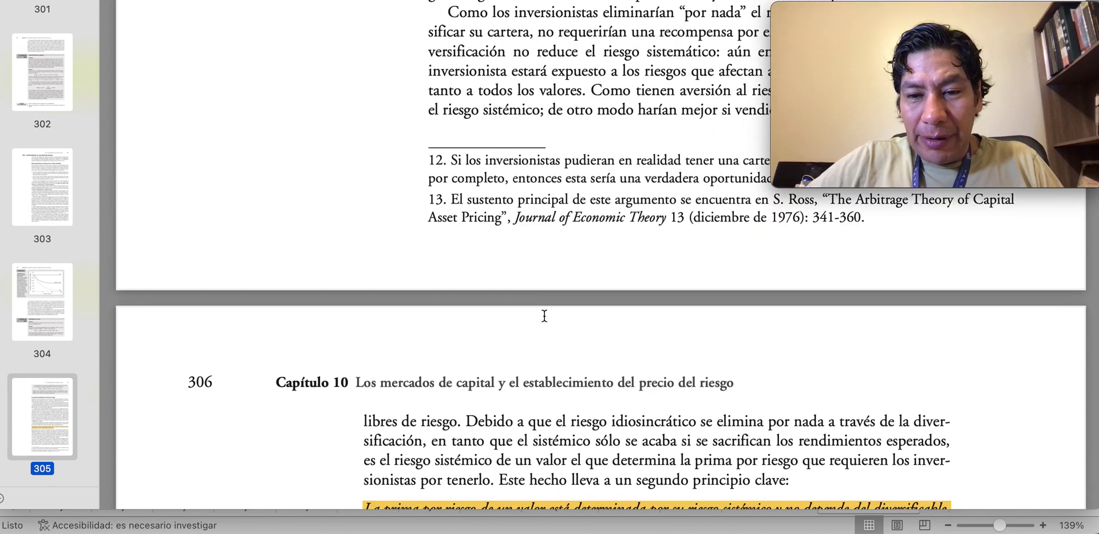
scroll(544, 316, "down", 20)
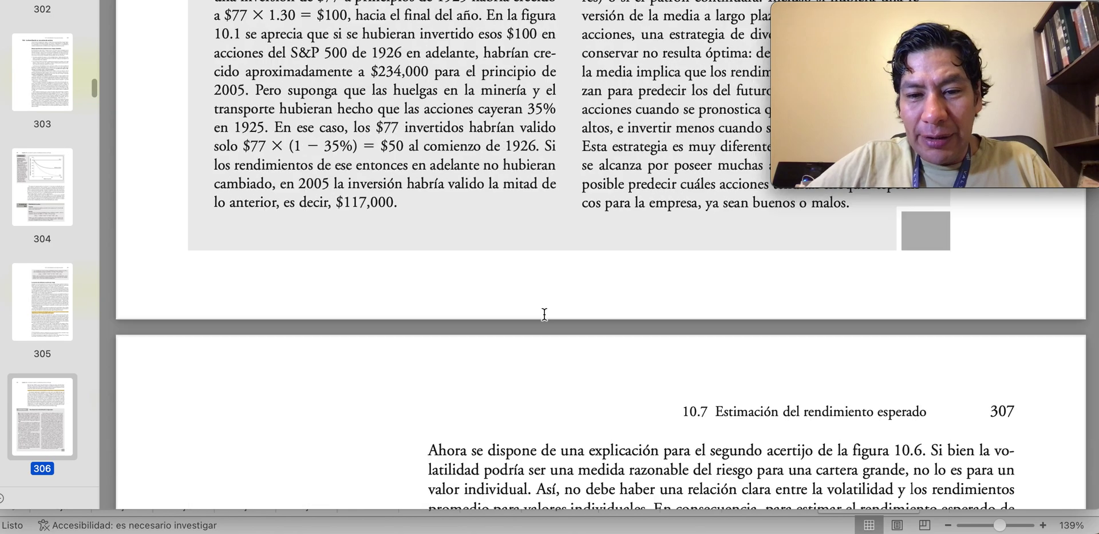
scroll(544, 316, "down", 20)
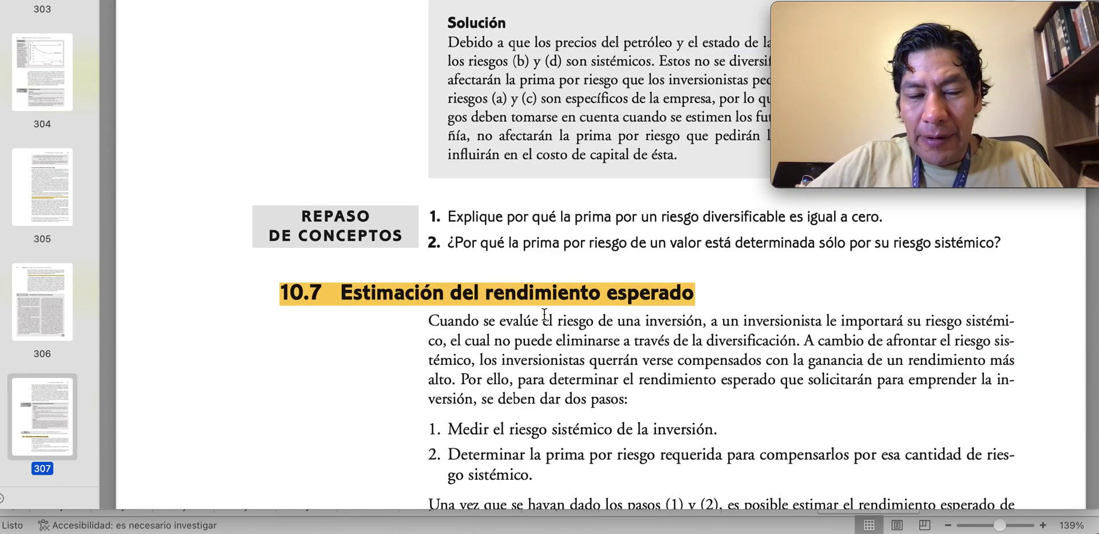
scroll(544, 313, "down", 20)
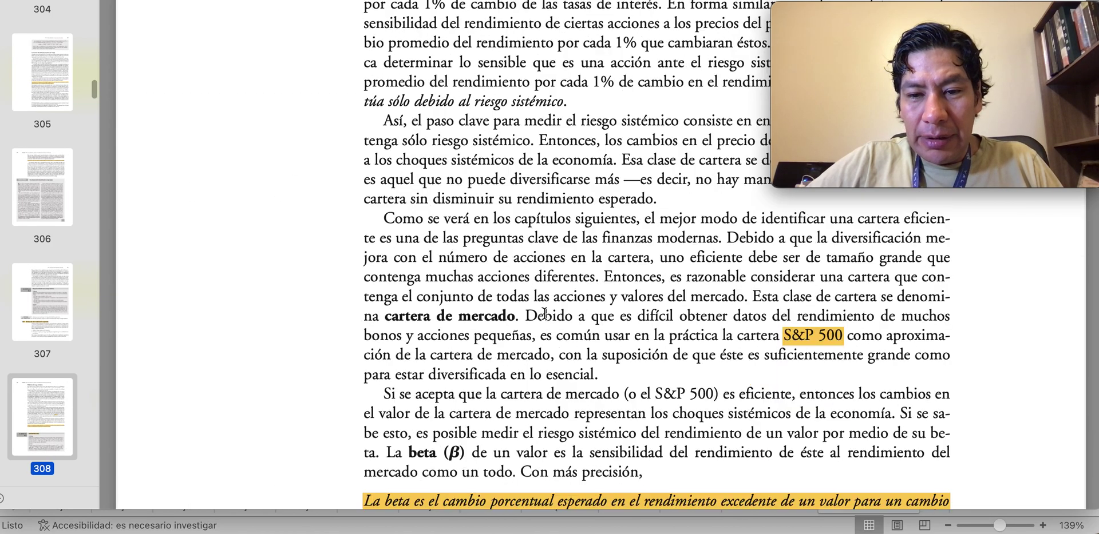
scroll(544, 314, "down", 20)
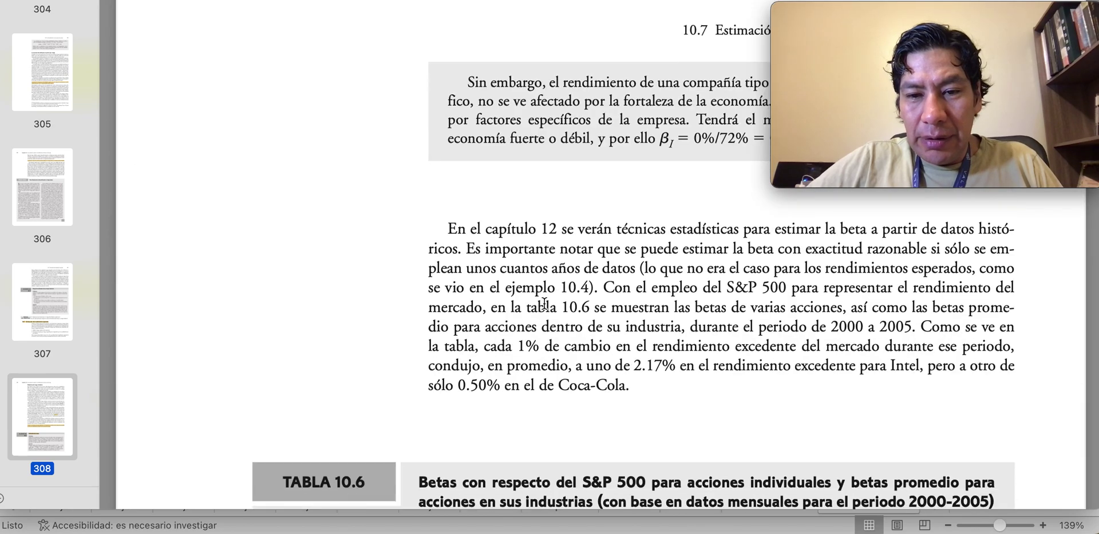
scroll(544, 305, "down", 20)
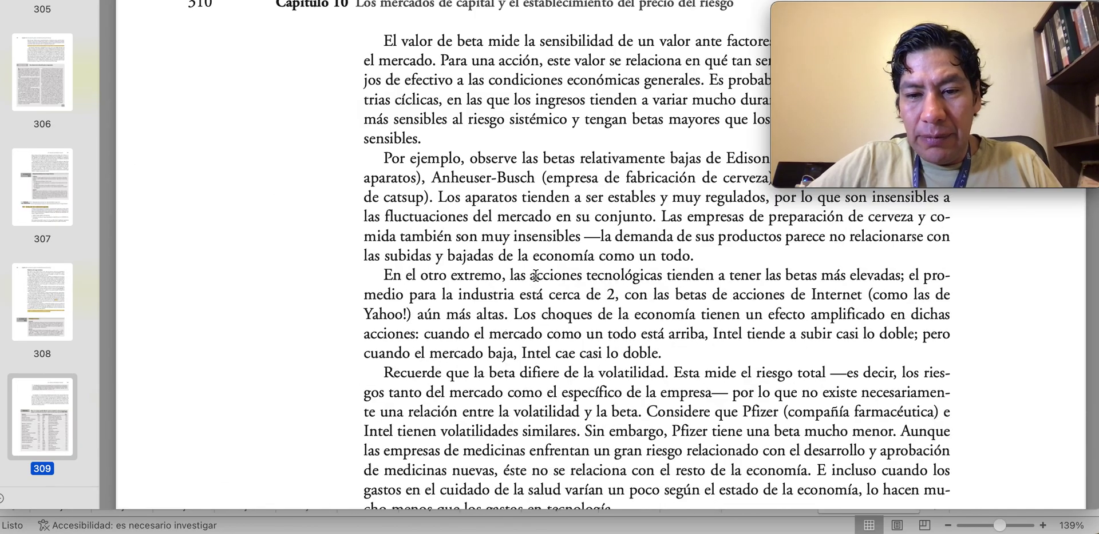
scroll(535, 277, "up", 5)
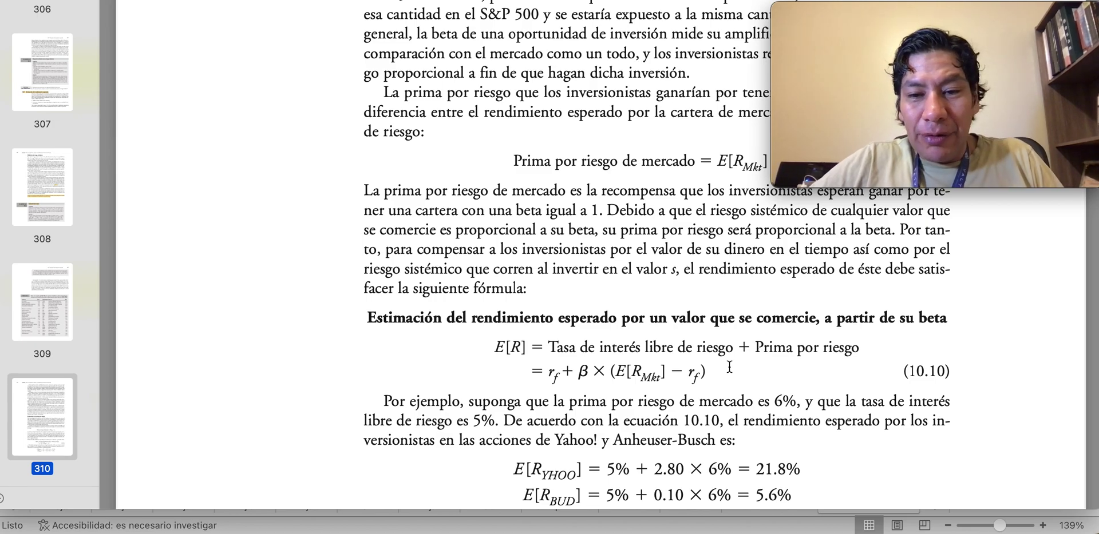
Return to the Excel workbook and compute exercise 10.9's CAPM return in cell F122 with =D119+(G111*(D120-D119)), accepting the proposed parenthesis correction
key("super+Tab")
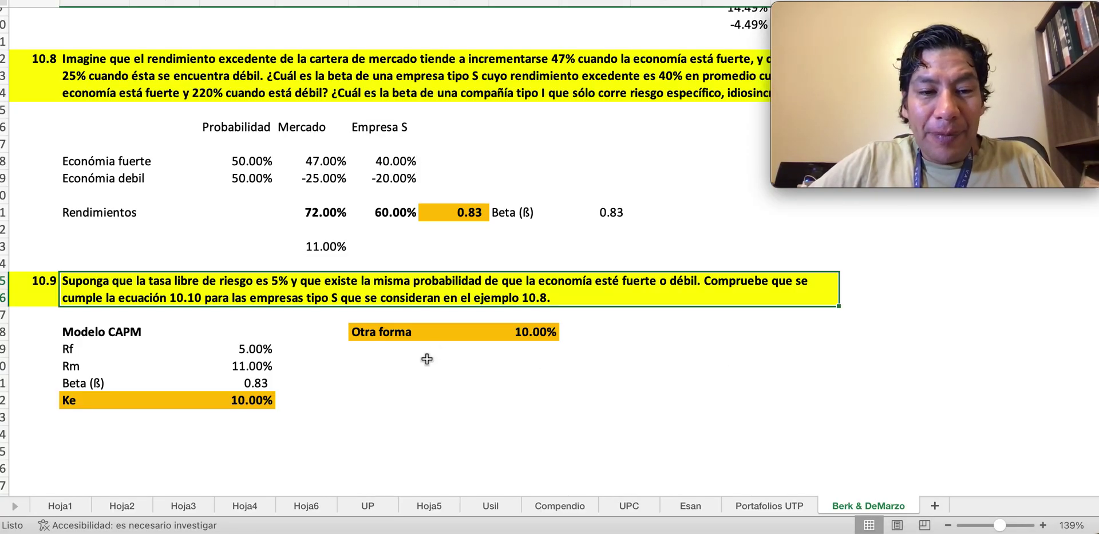
left_click(386, 367)
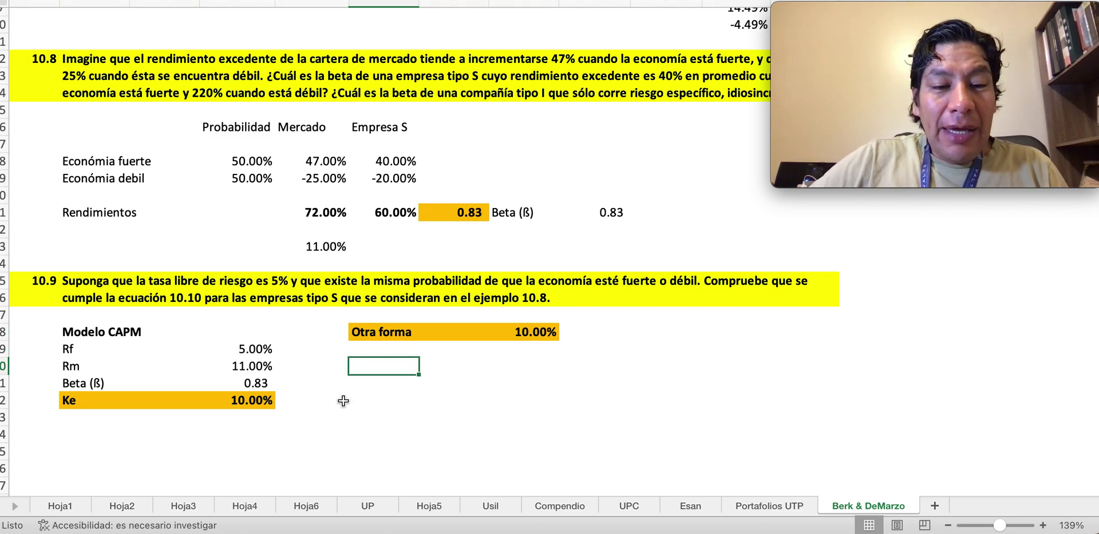
left_click(364, 403)
type("=")
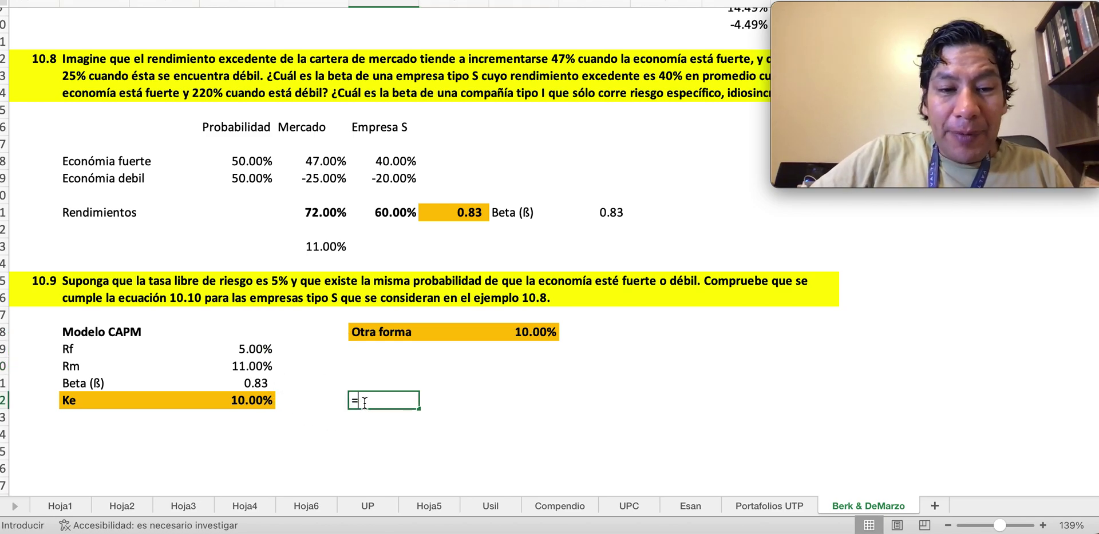
left_click(240, 349)
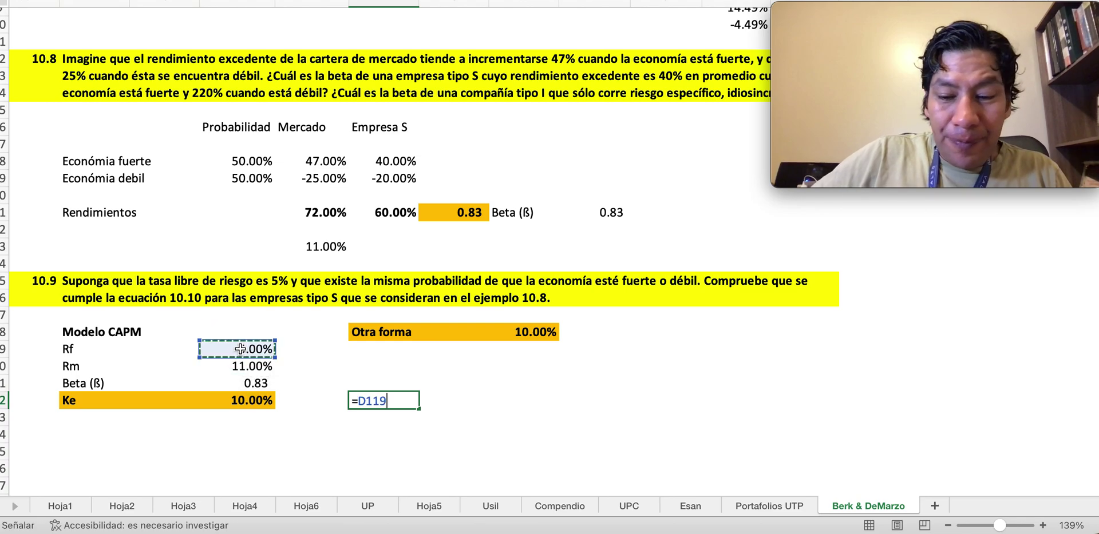
type("*")
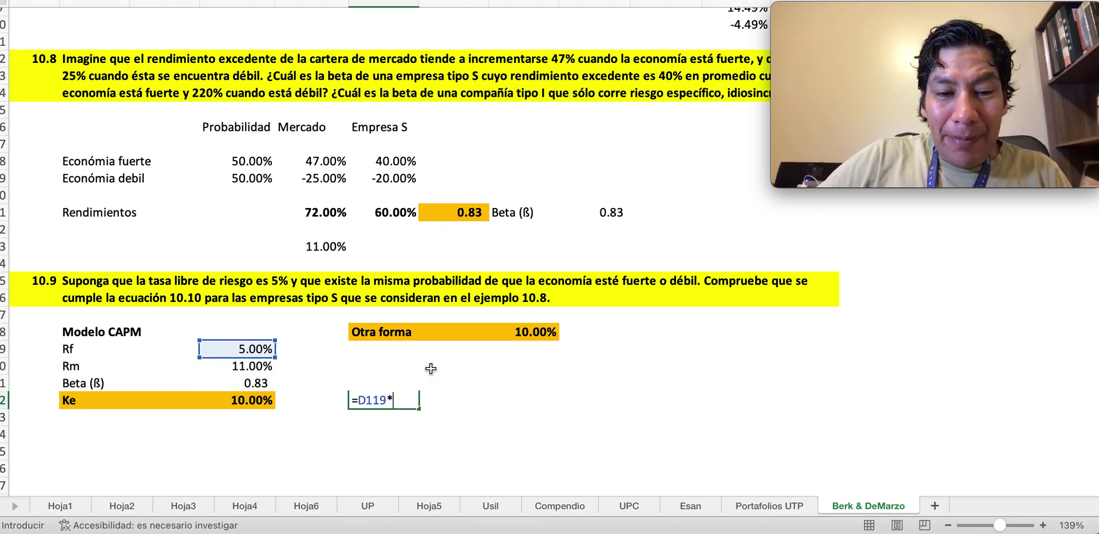
key("BackSpace")
type("+(")
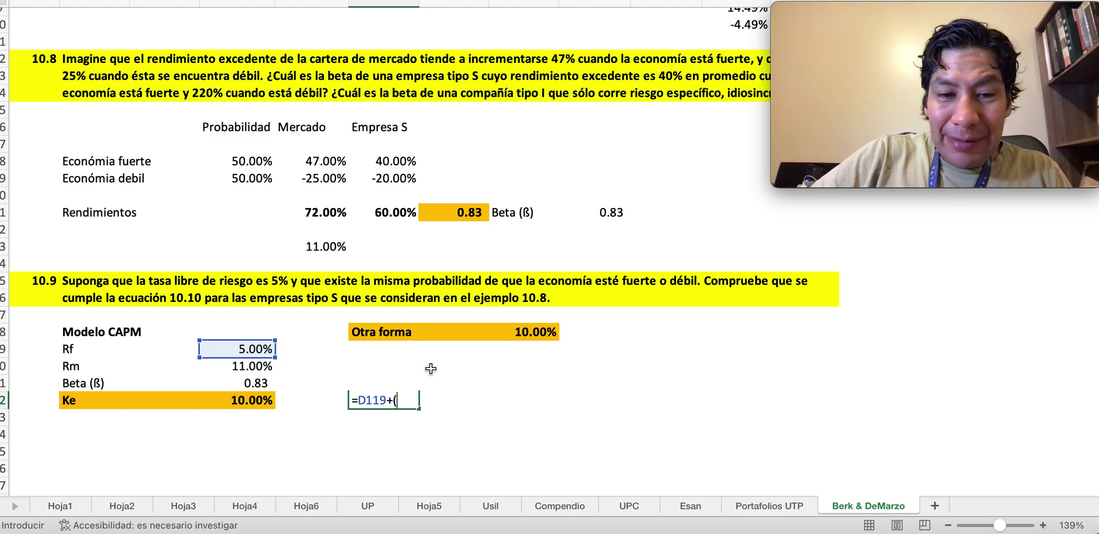
left_click(455, 210)
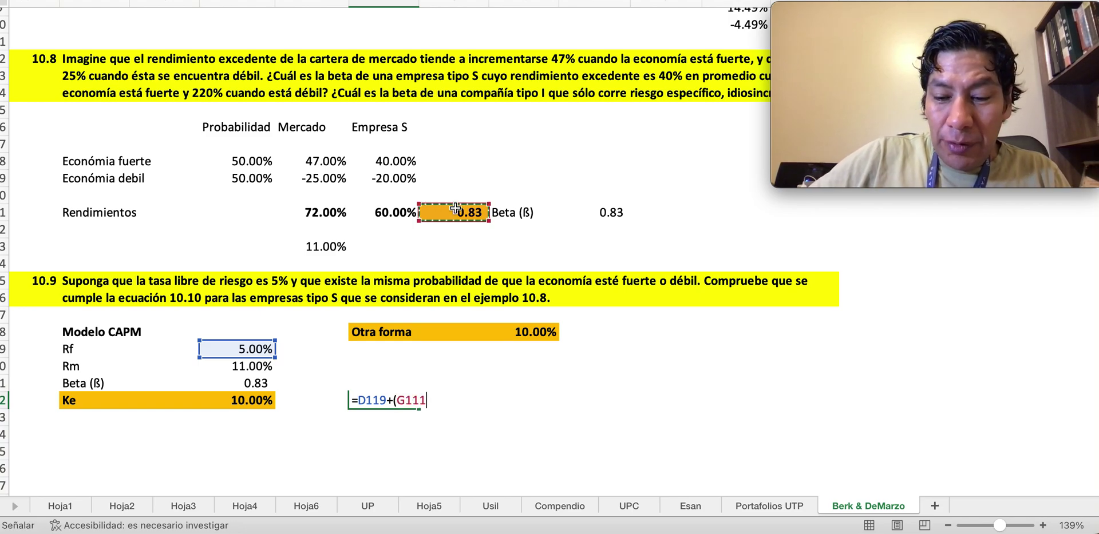
type("*(")
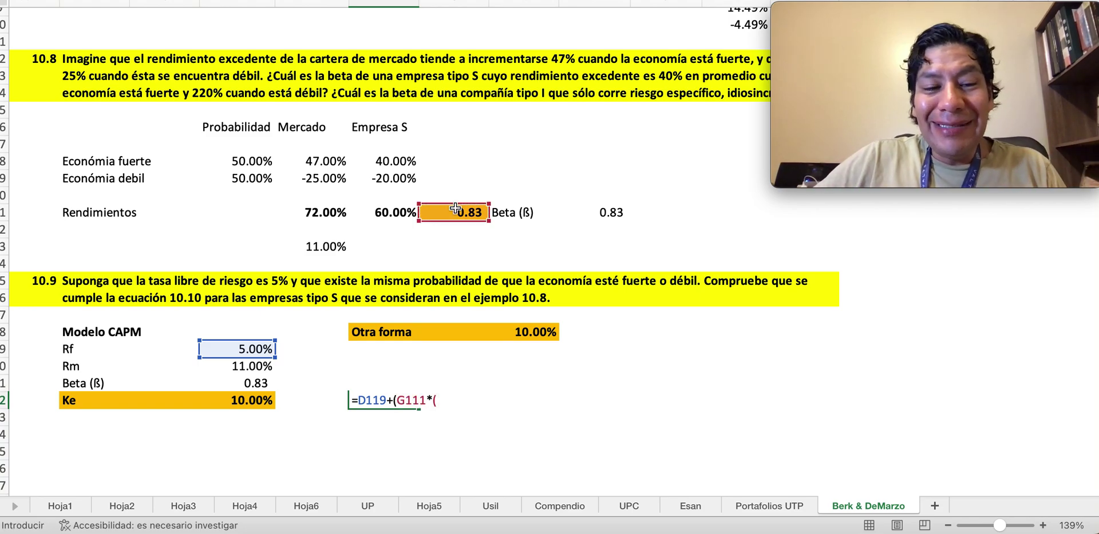
left_click(249, 367)
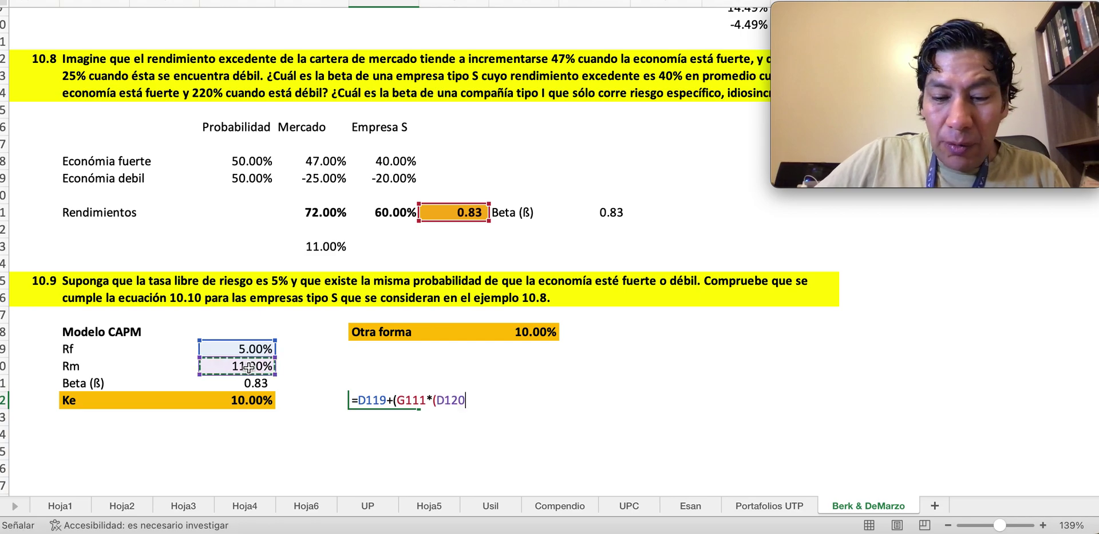
type("-")
left_click(230, 350)
type(")")
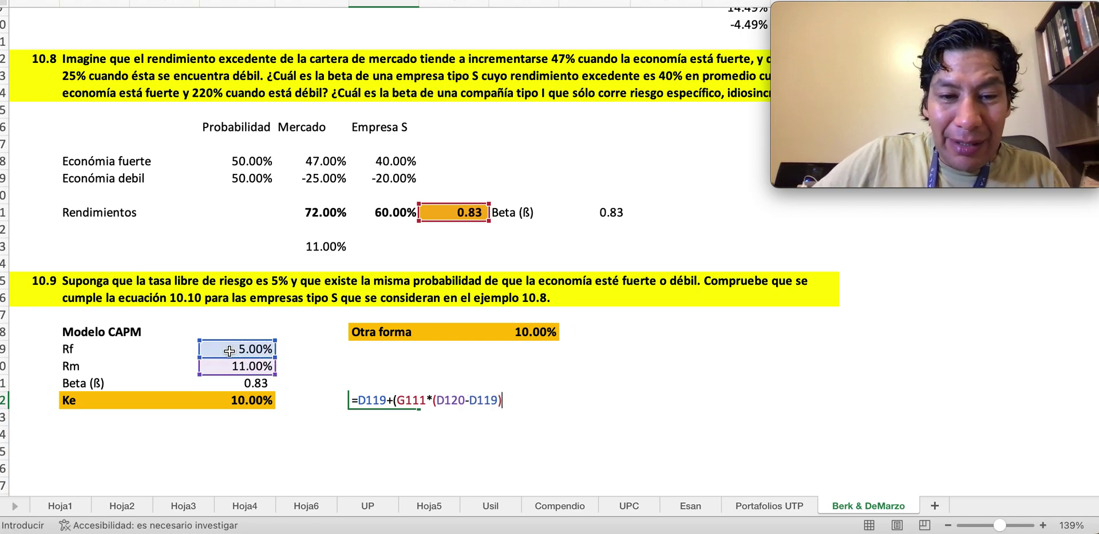
key("Return")
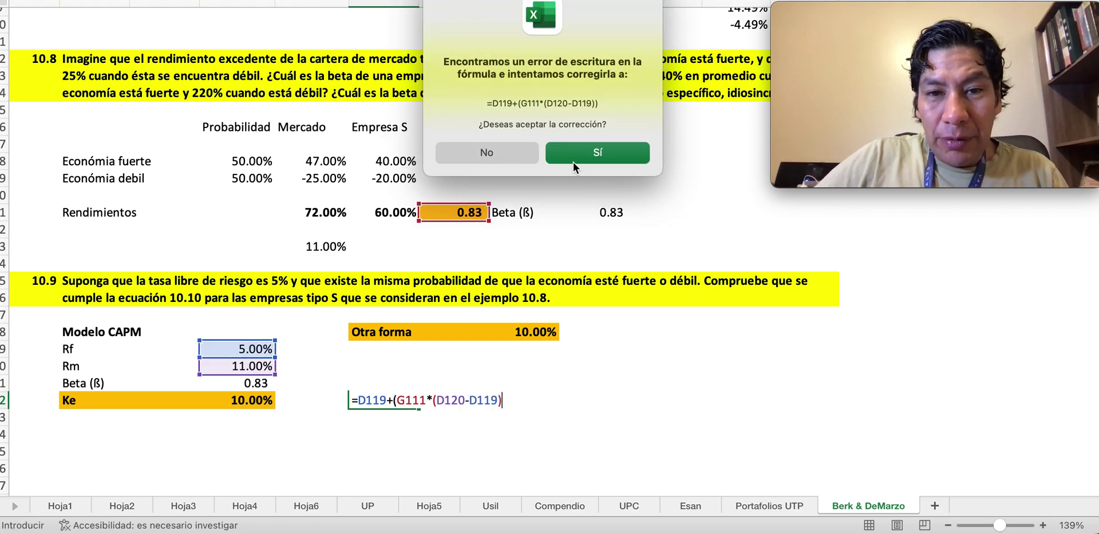
left_click(573, 163)
key("Up")
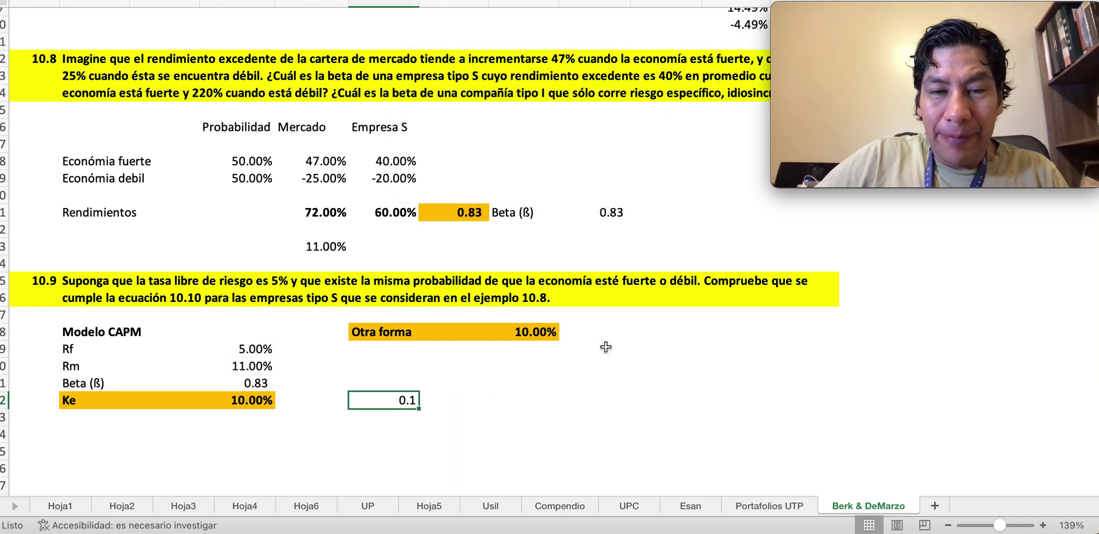
Format the CAPM result in F122 as a percentage with two decimals, and select the "Otra forma" result for comparison
key("ctrl+shift+5")
key("alt+h")
key("0")
key("alt+h")
key("0")
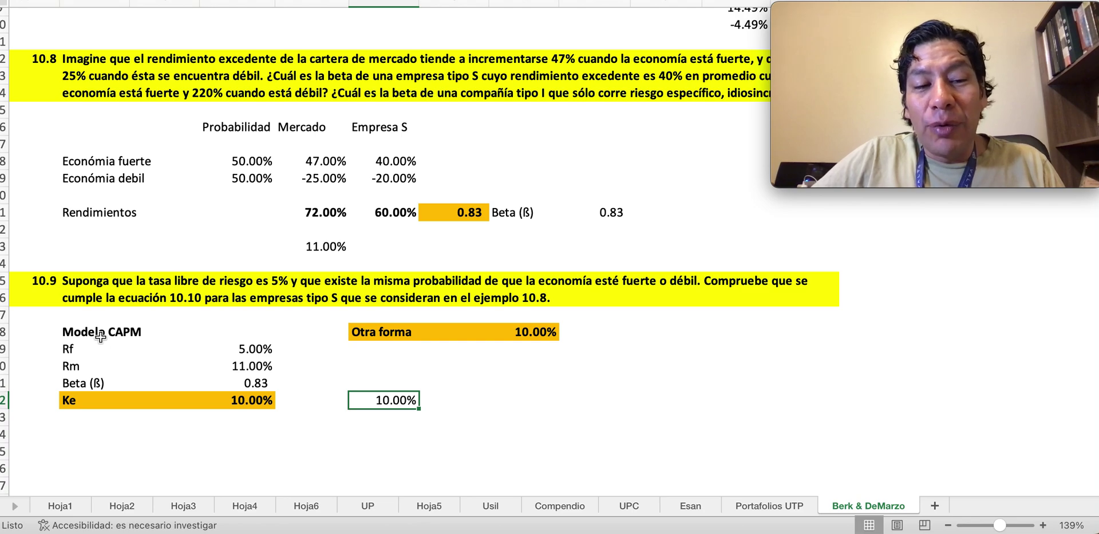
left_click(509, 379)
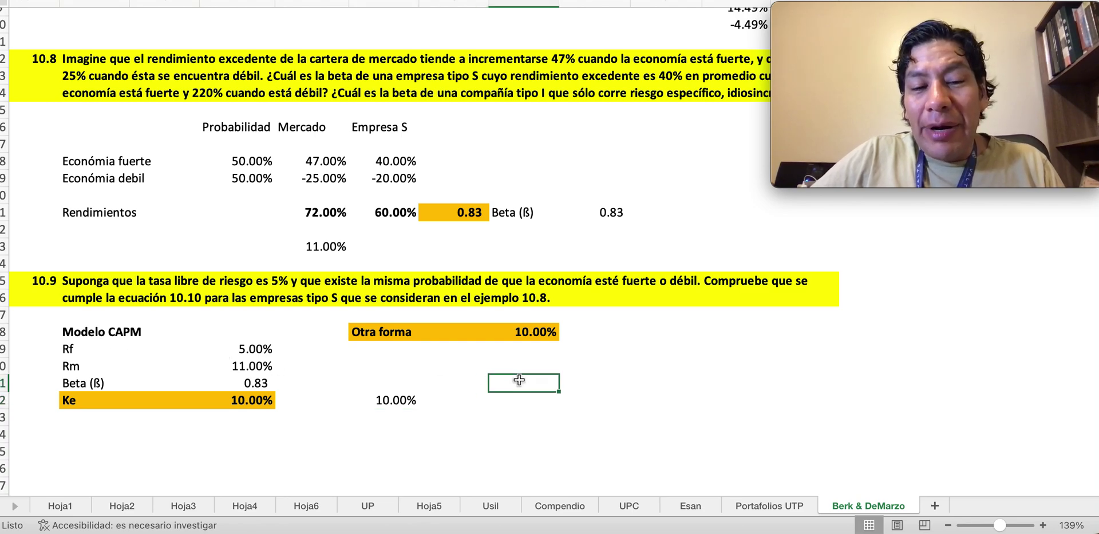
left_click(401, 404)
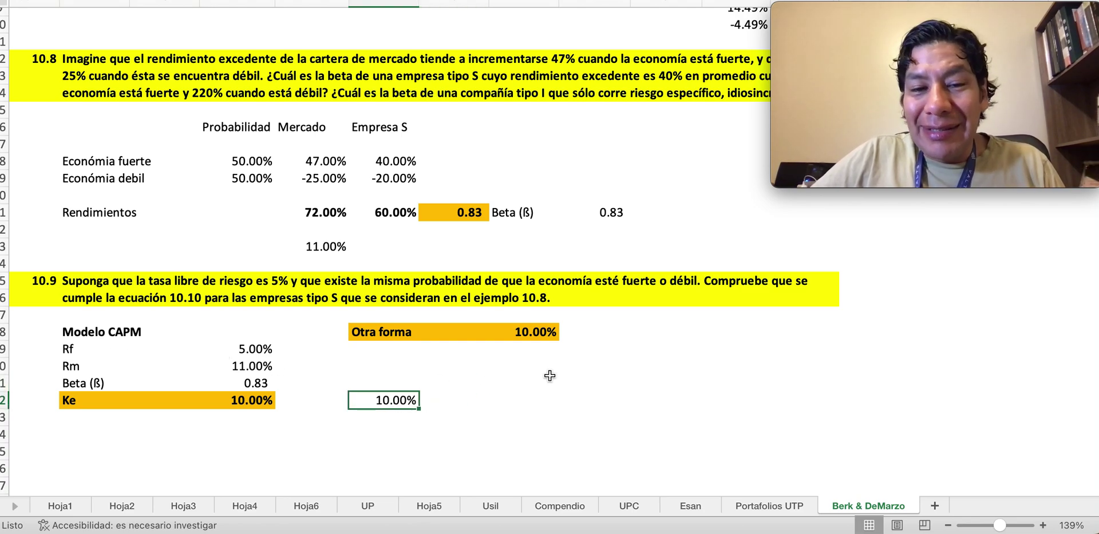
left_click(548, 327)
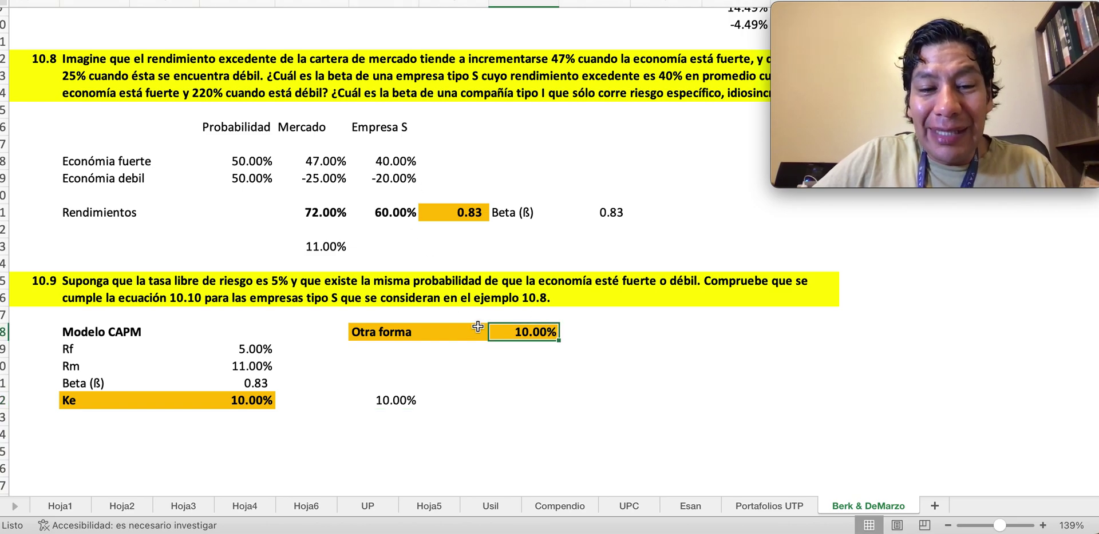
Enter =SUMAPRODUCTO((D108:D109;F108:F109)) in cell H121 to weight Empresa S returns by probability, accepting the proposed parenthesis correction
left_click(539, 388)
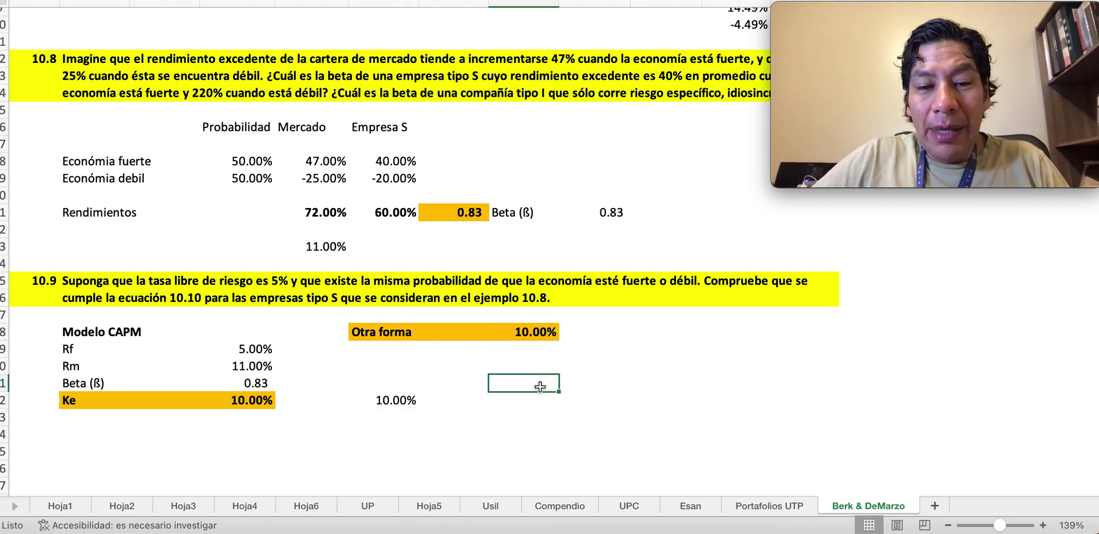
type("=su")
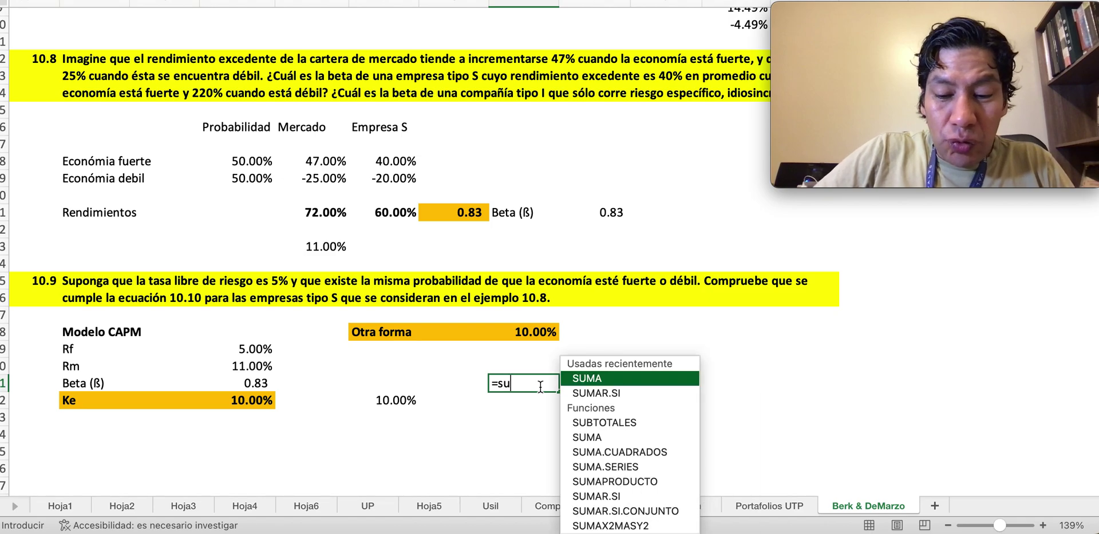
type("mapro")
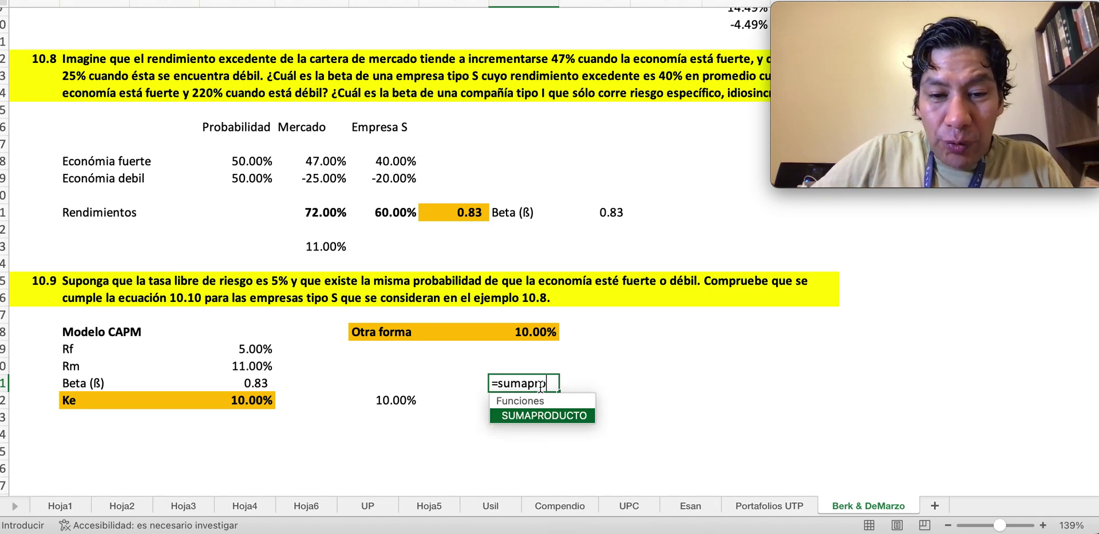
double_click(533, 420)
type("((")
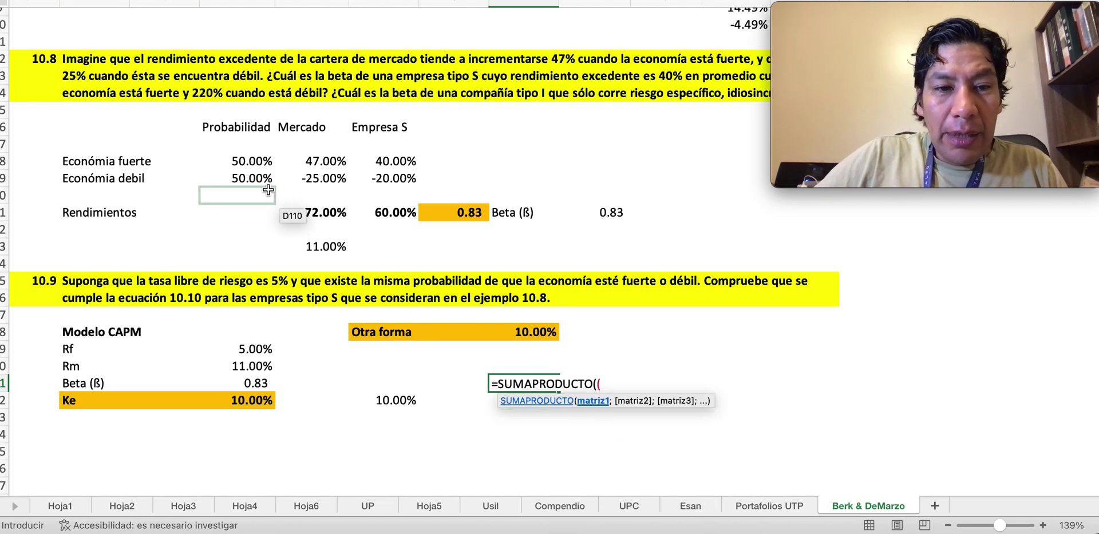
left_click_drag(260, 161, 260, 178)
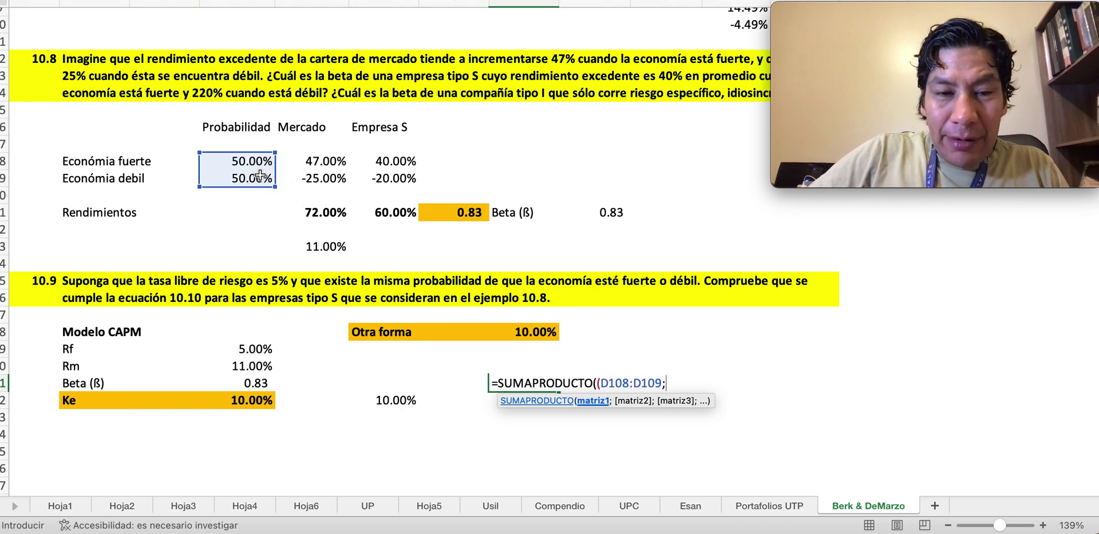
type(";")
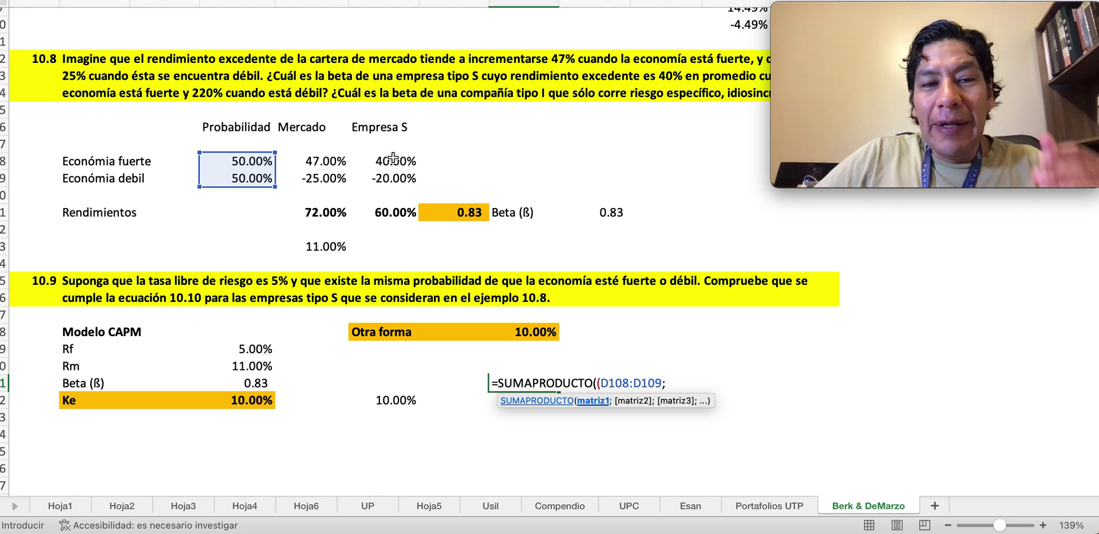
left_click_drag(393, 159, 396, 181)
type(")")
key("Return")
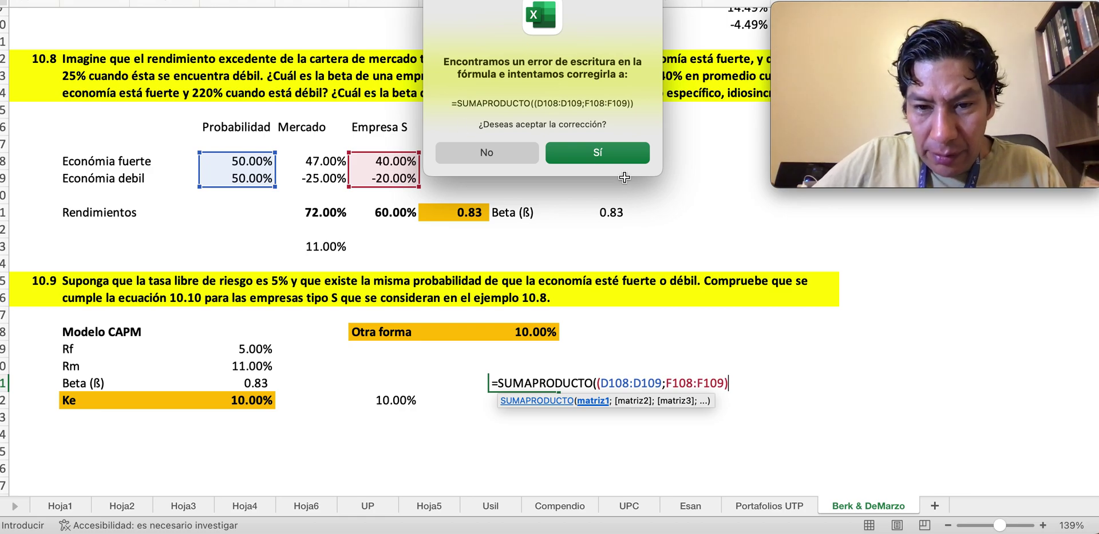
left_click(597, 159)
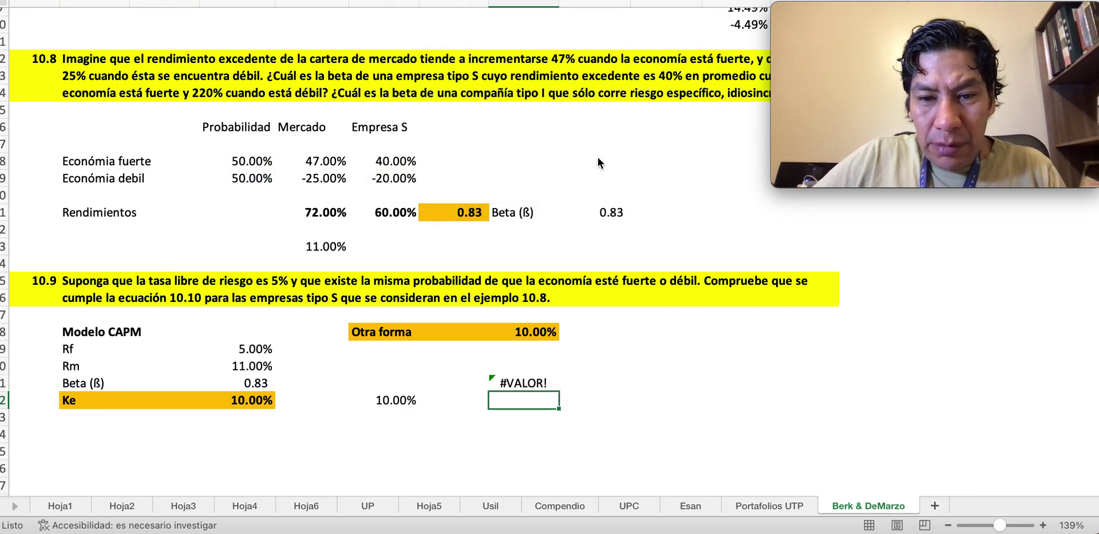
Remove the extra pair of parentheses from the formula in H121, leaving =SUMAPRODUCTO(D108:D109;F108:F109)
key("Up")
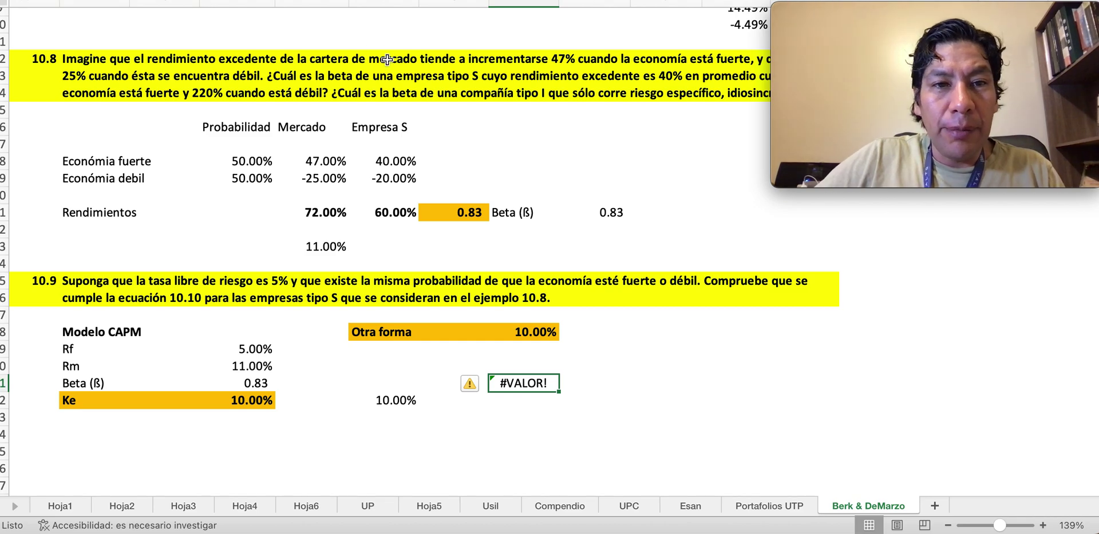
key("F2")
key("BackSpace")
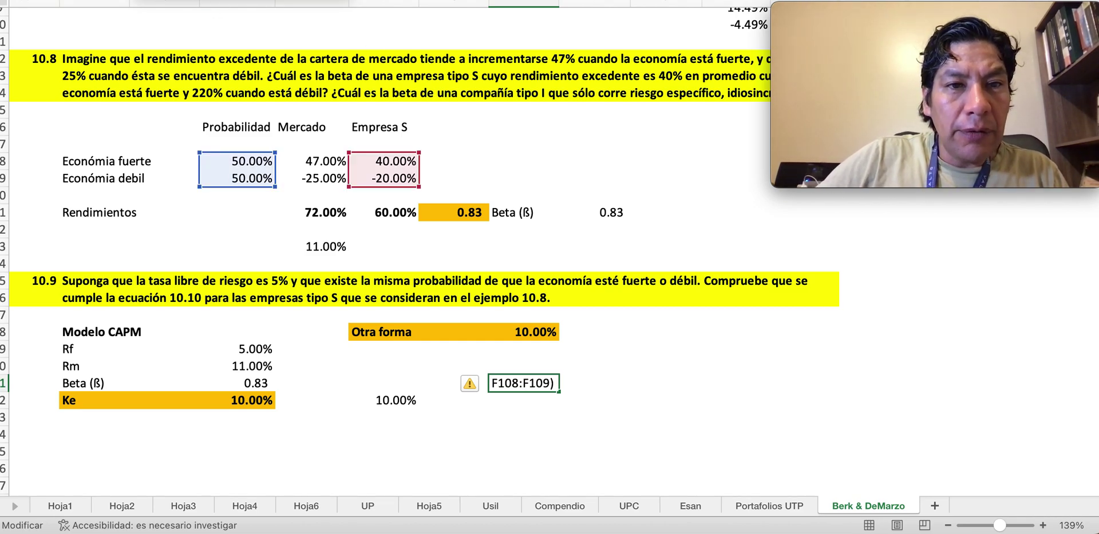
left_click(257, 2)
key("Return")
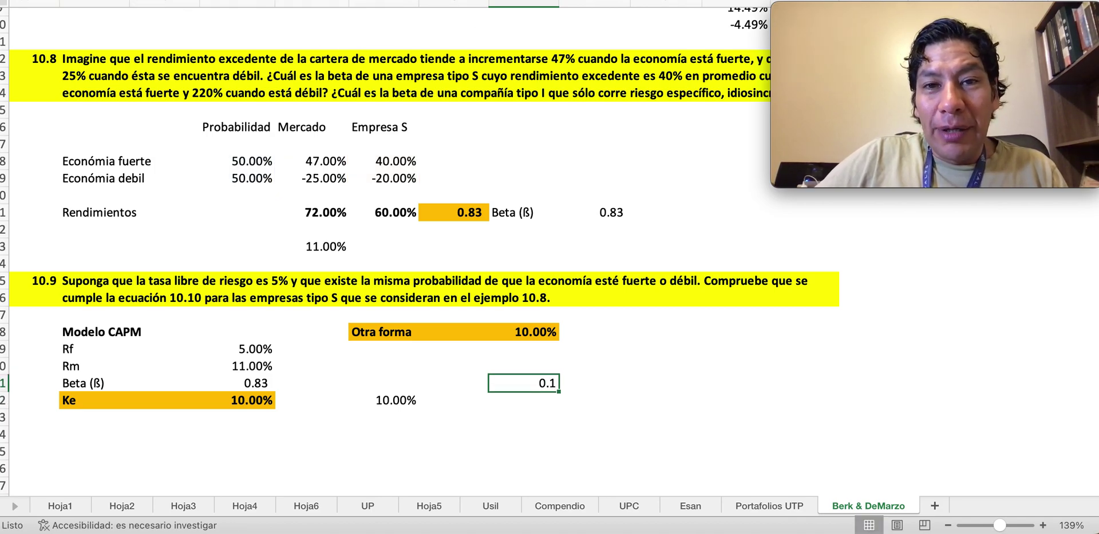
Format the weighted-sum result in H121 as a percentage with two decimals and leave the cell
key("ctrl+shift+5")
key("alt+h")
key("0")
key("alt+h")
key("0")
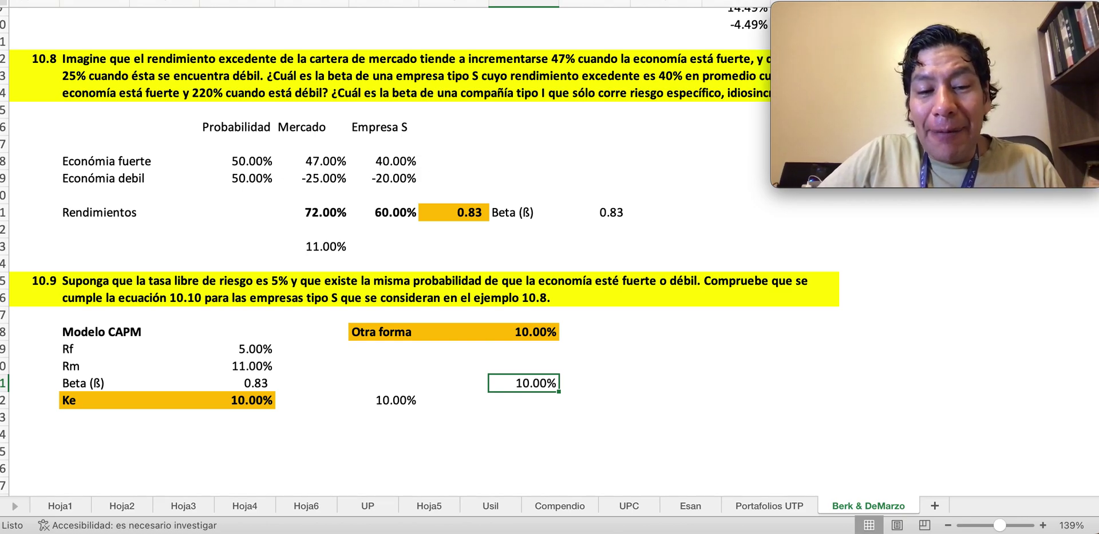
left_click(710, 382)
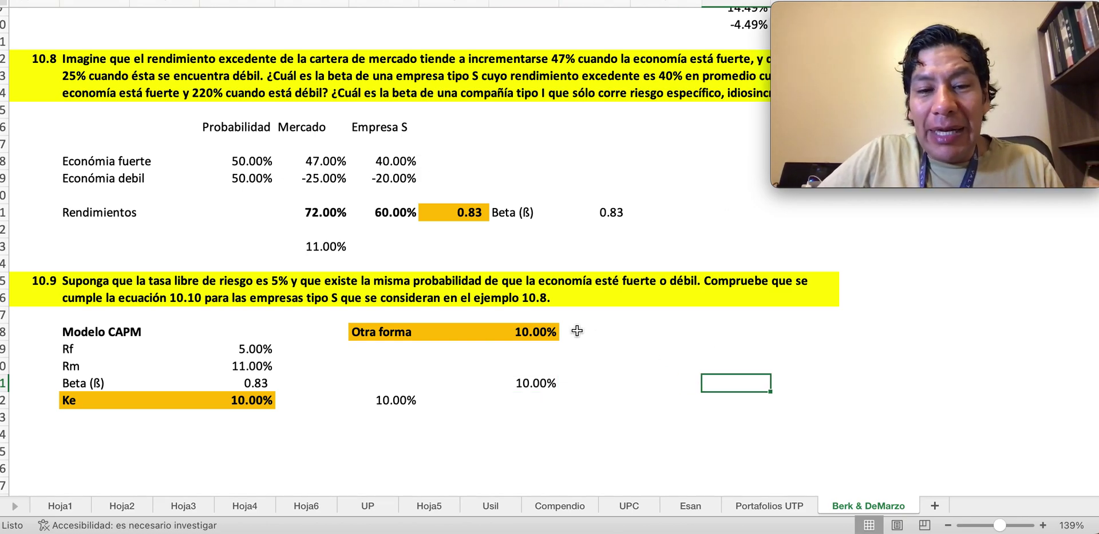